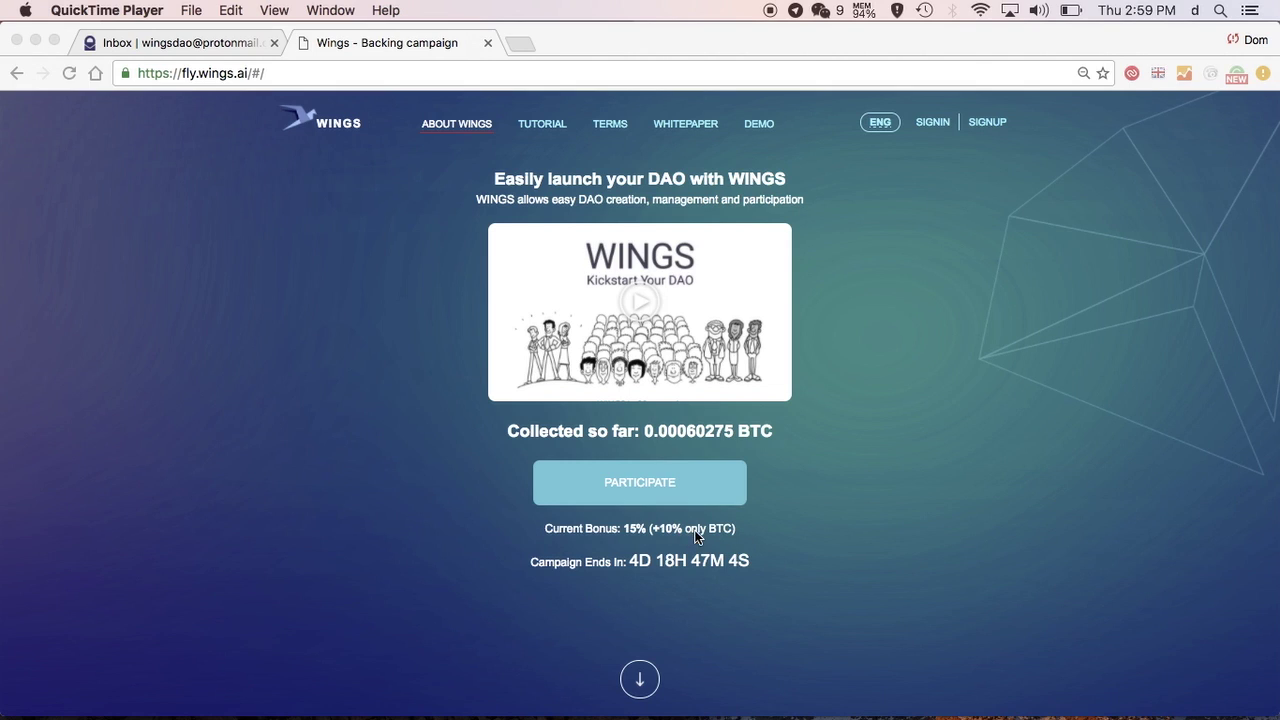
Examine the Wings campaign page, including the bonus, the campaign statistics, the partners and the whitepaper section
scroll(713, 529, down, 2)
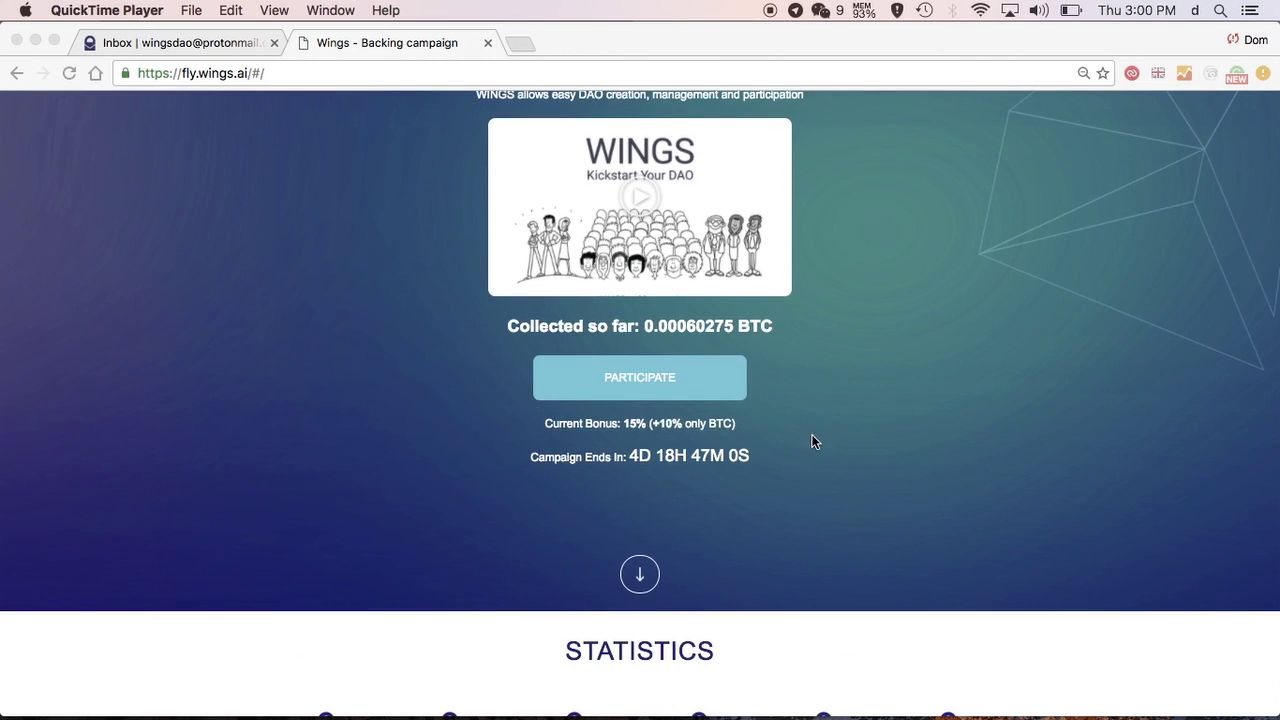
scroll(812, 441, down, 4)
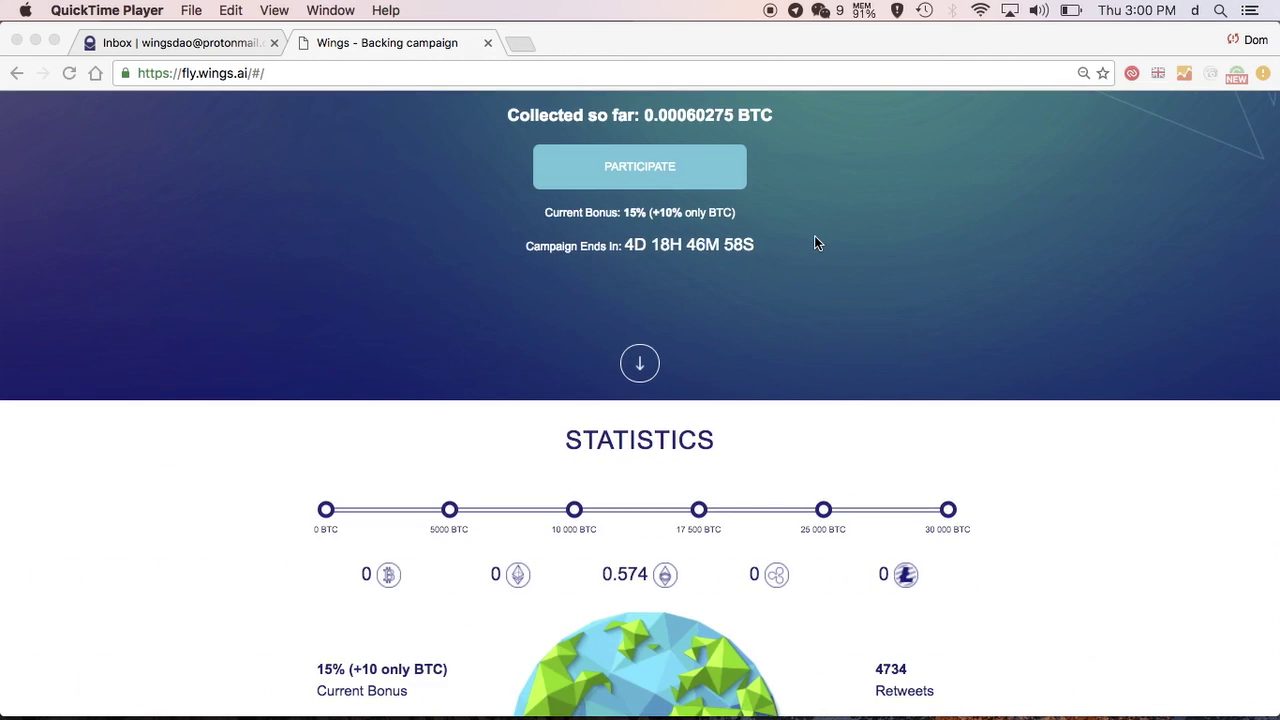
scroll(814, 242, up, 3)
scroll(814, 242, down, 4)
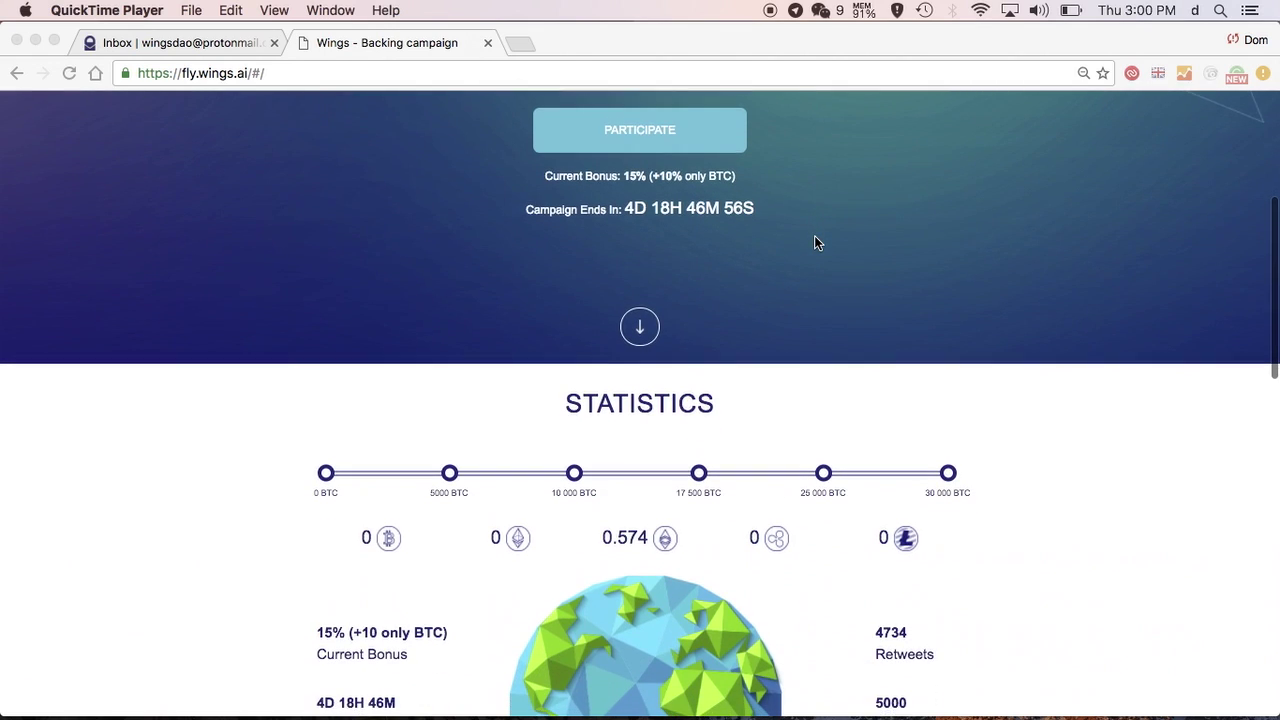
scroll(814, 242, down, 3)
scroll(814, 240, down, 2)
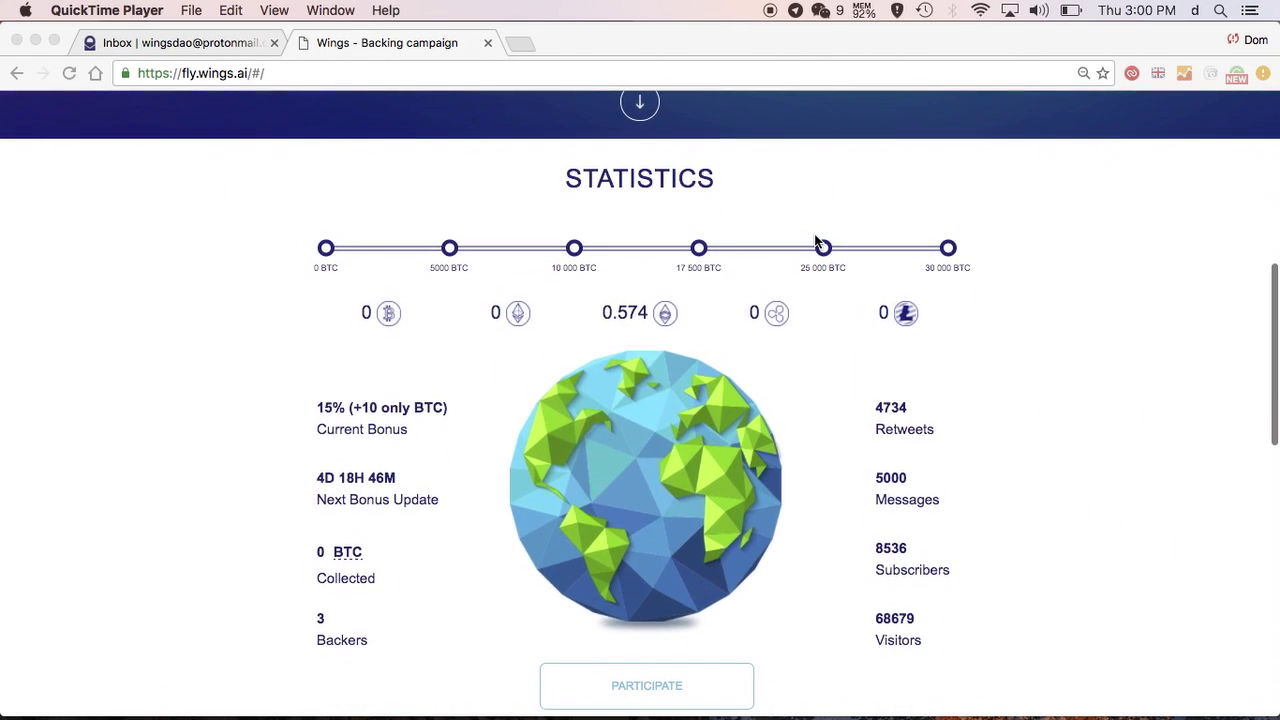
scroll(814, 242, down, 1)
scroll(814, 240, down, 1)
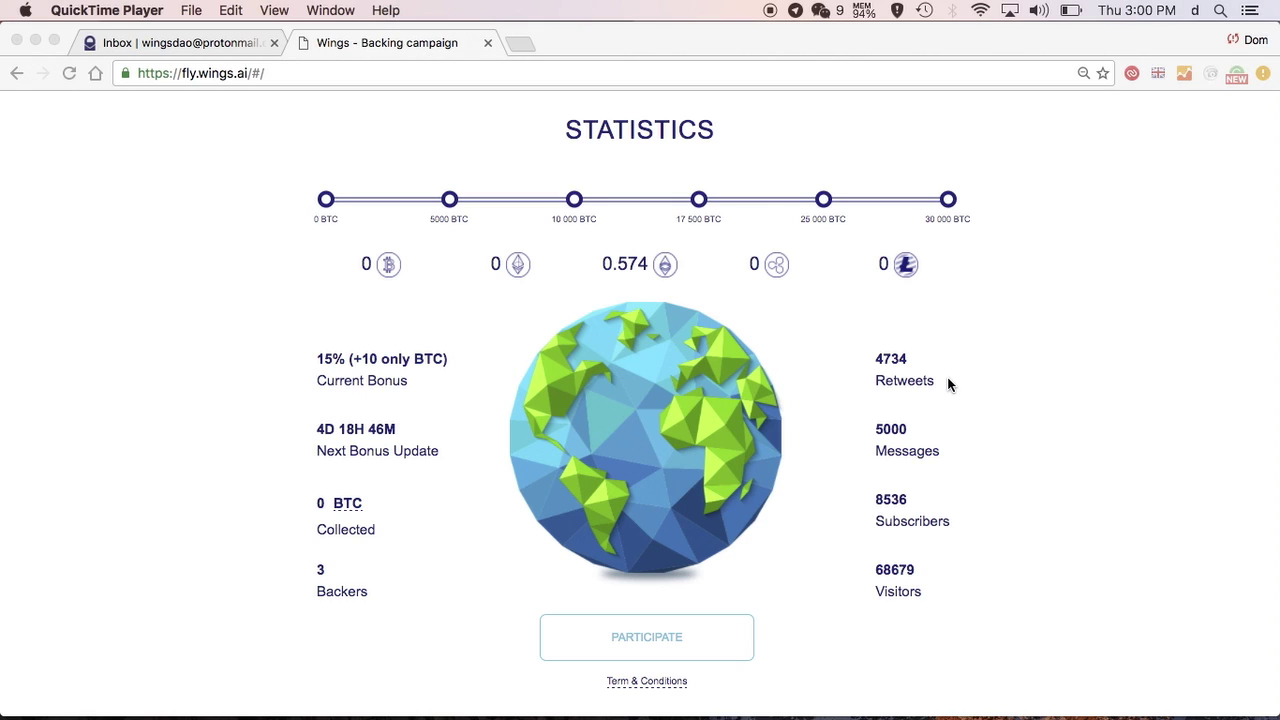
scroll(948, 384, down, 2)
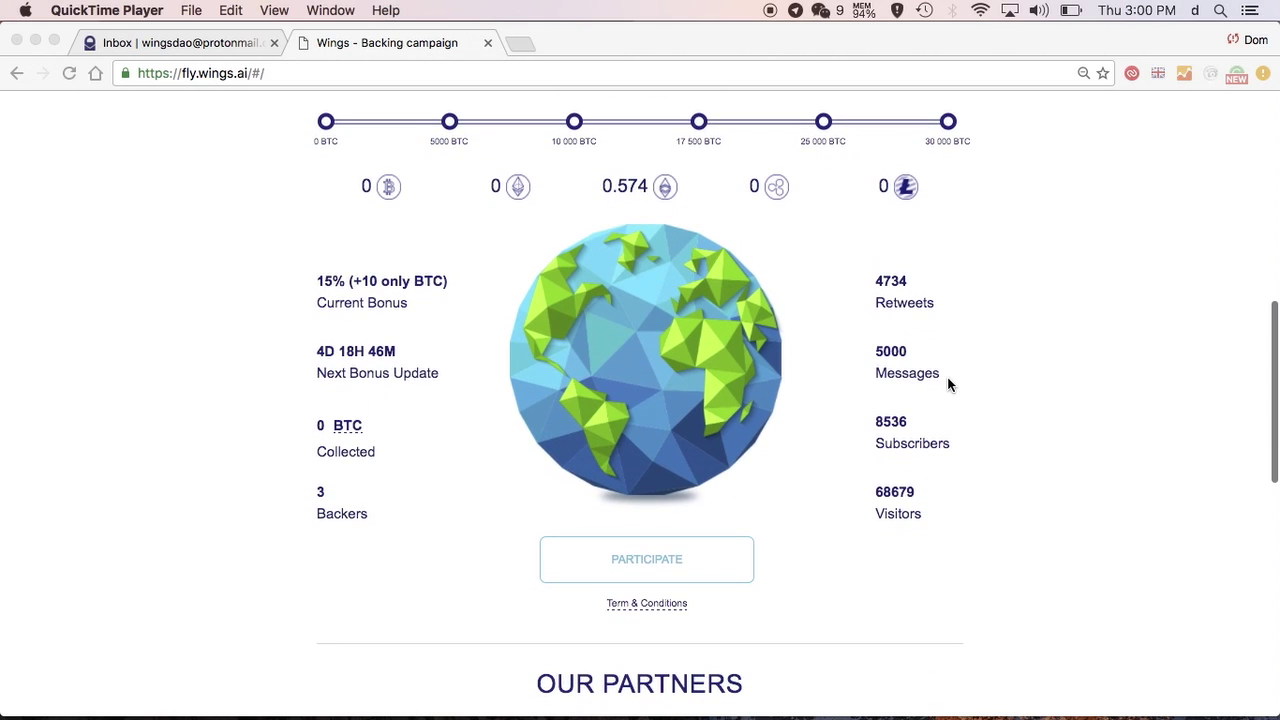
scroll(947, 376, down, 2)
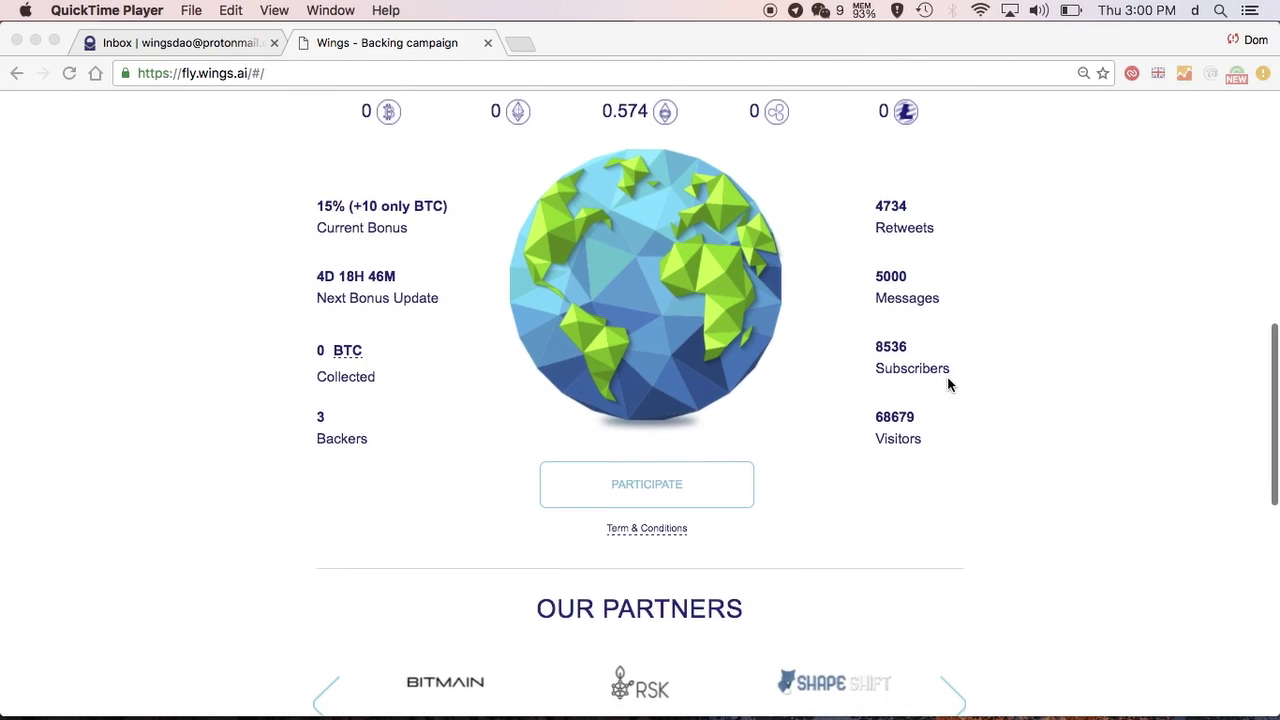
scroll(947, 376, down, 1)
scroll(948, 378, down, 1)
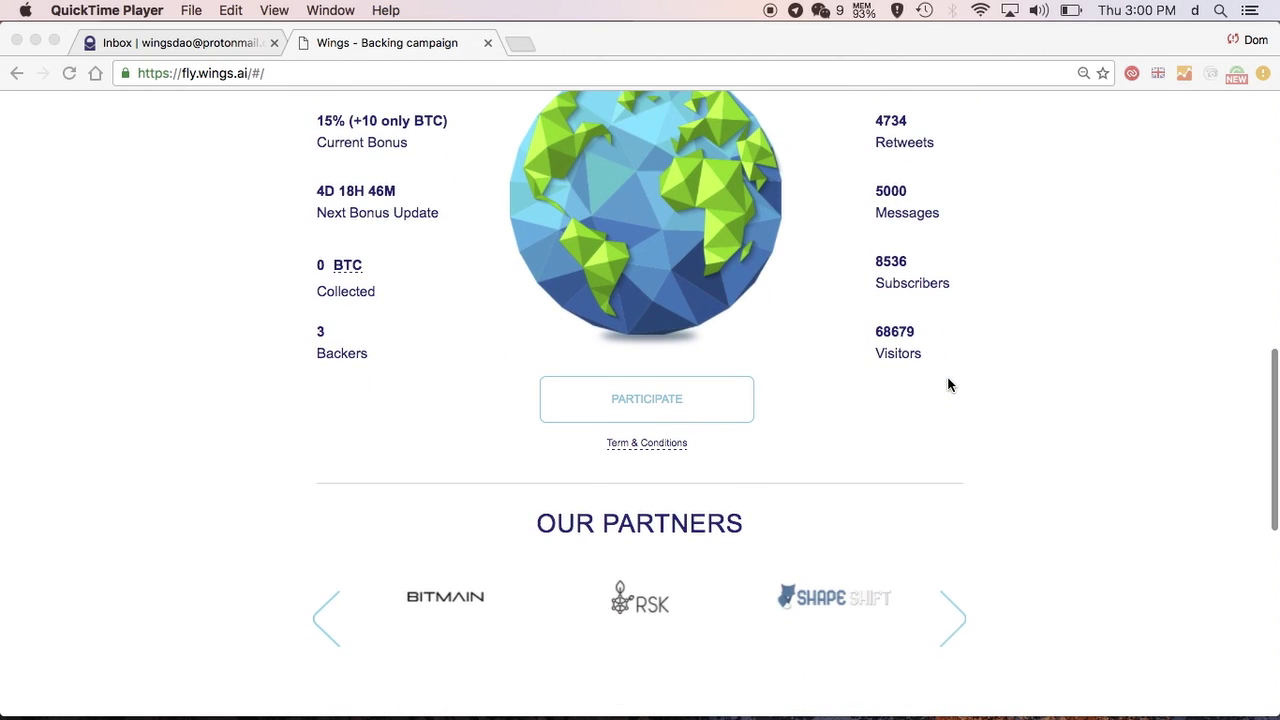
scroll(434, 398, down, 5)
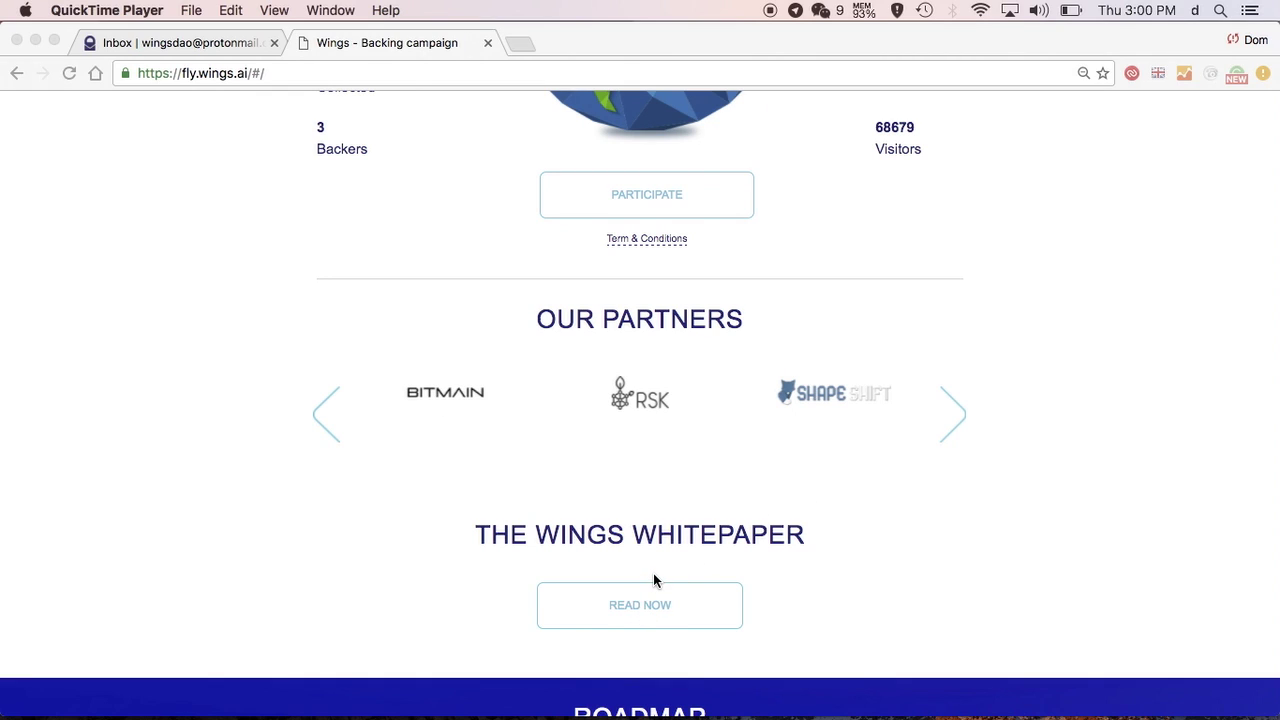
scroll(653, 580, up, 15)
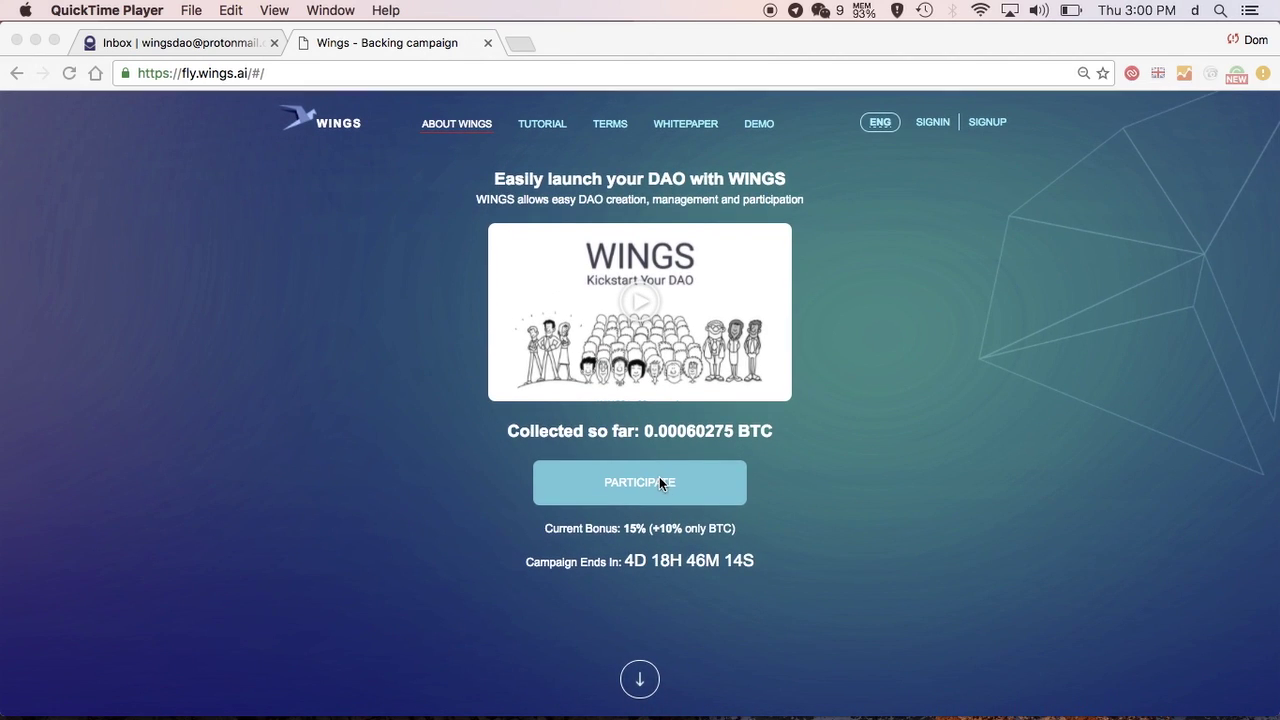
click(650, 483)
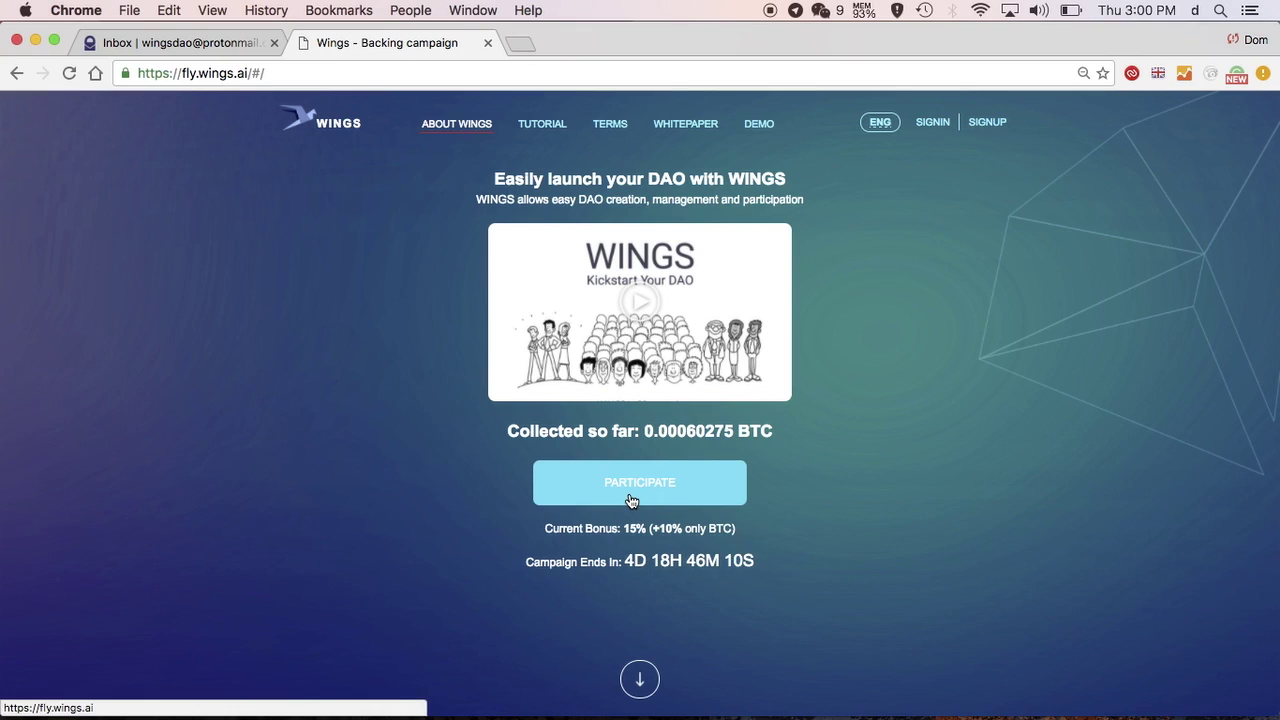
click(631, 497)
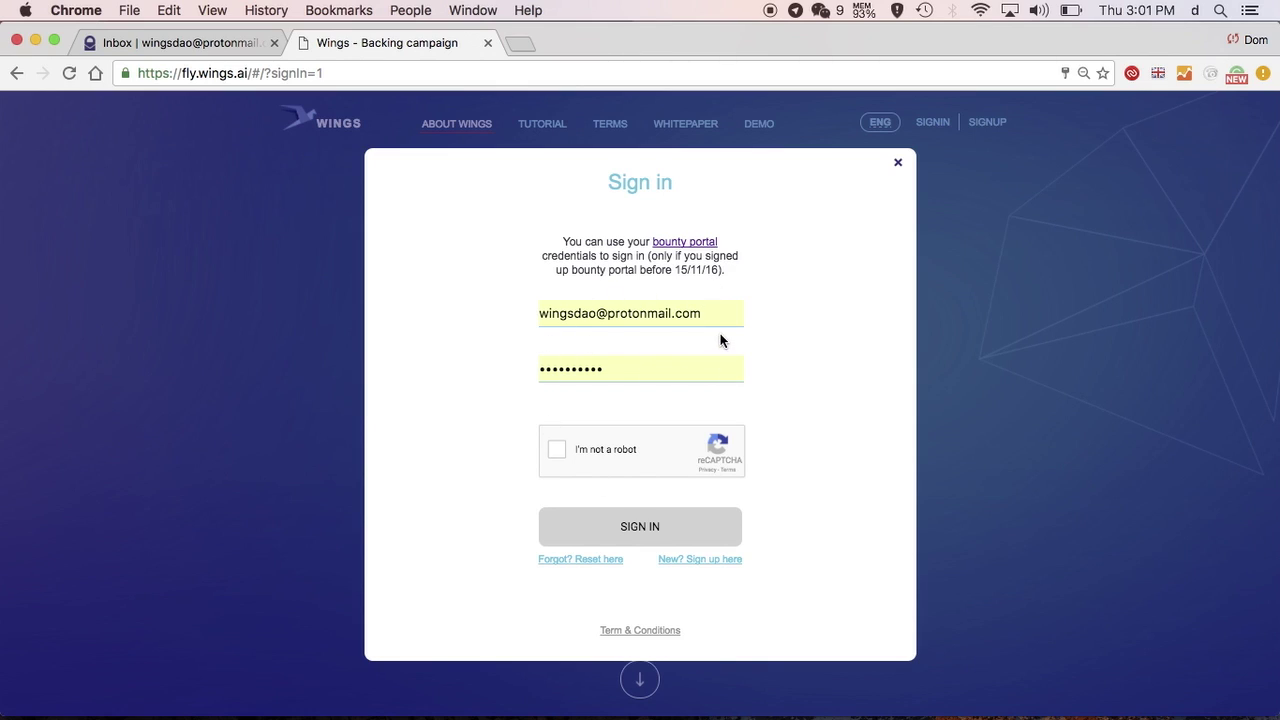
click(898, 165)
Open the Wings sign-up form and fill in the e-mail address, the account password and the username gowingsgo
click(990, 123)
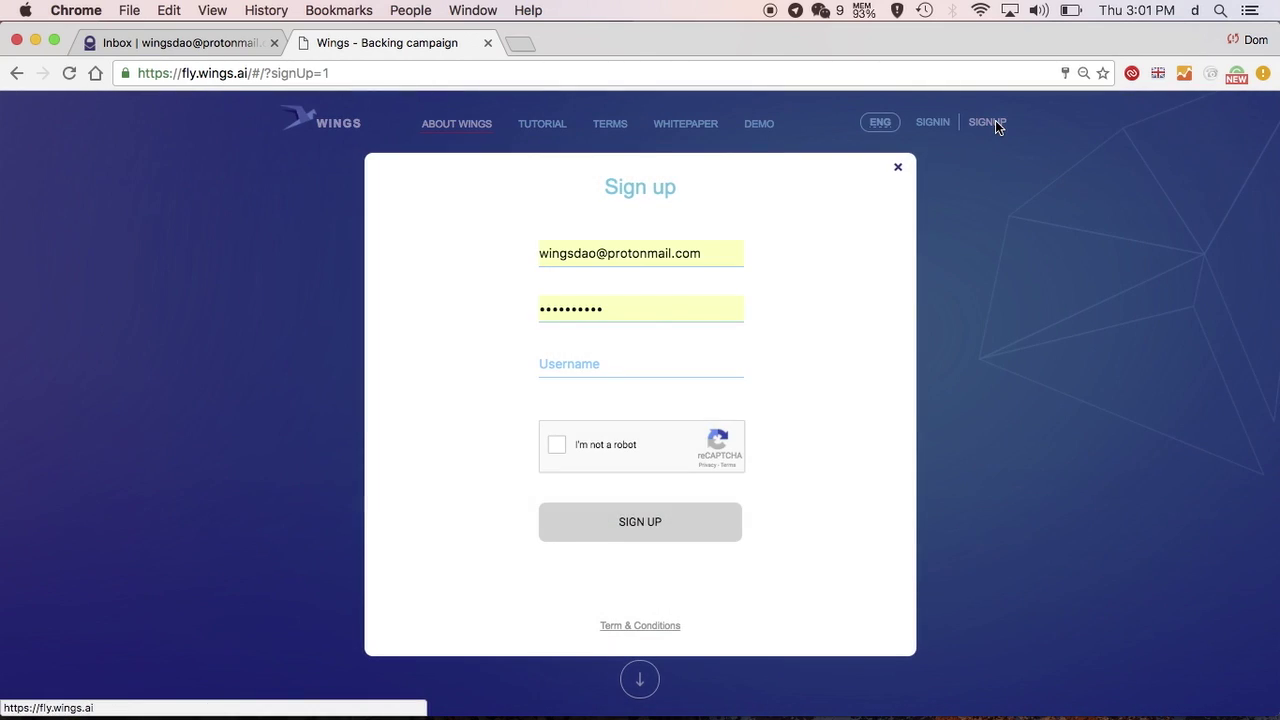
click(576, 258)
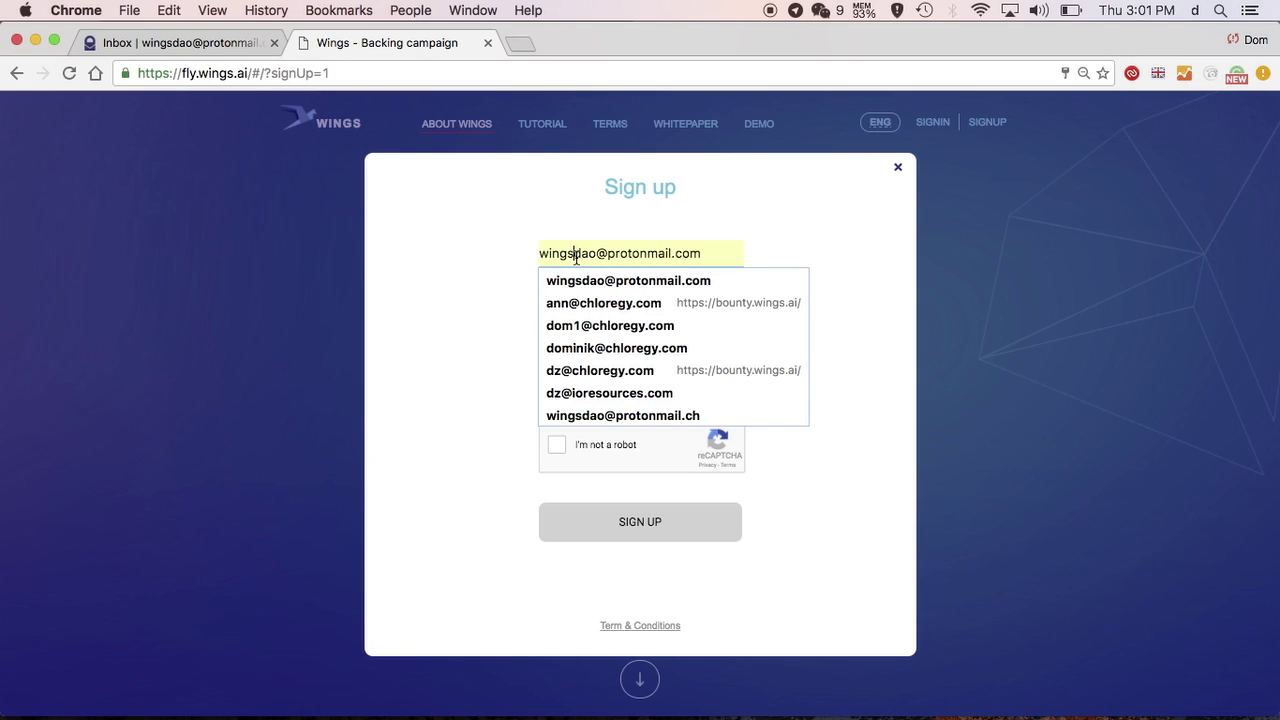
text(.)
click(619, 305)
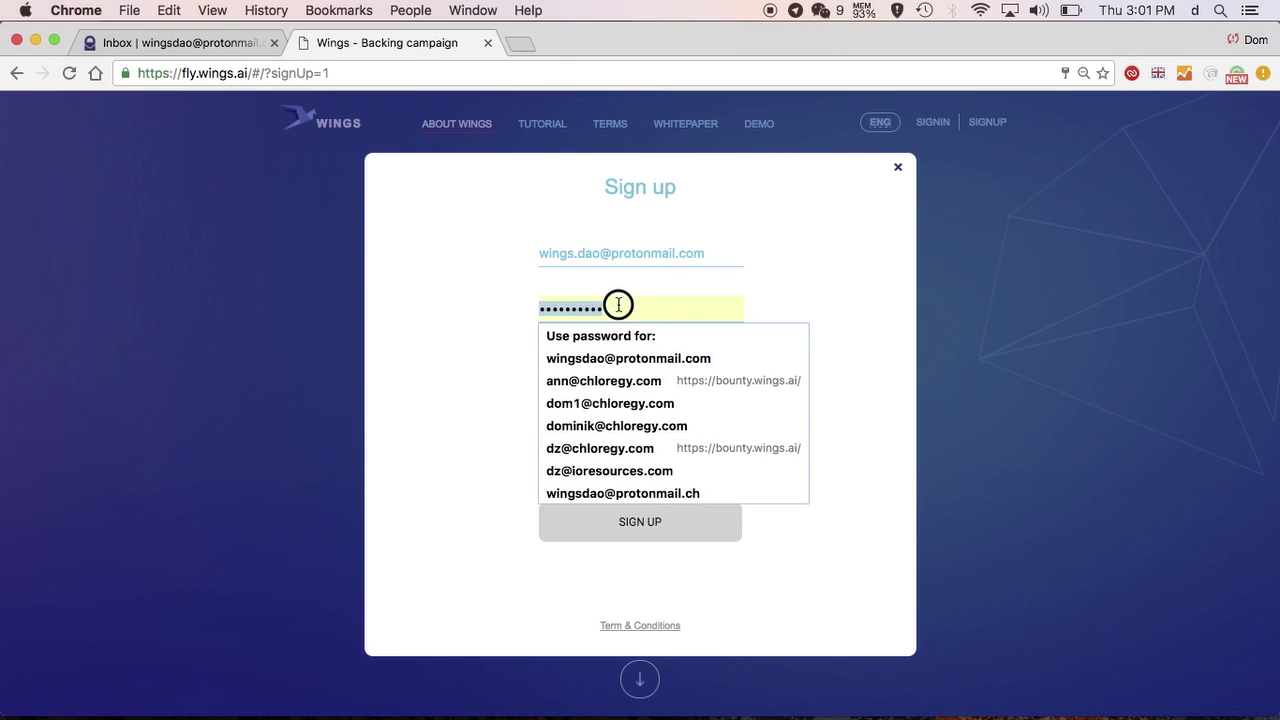
key(super+a)
text(••••••••••)
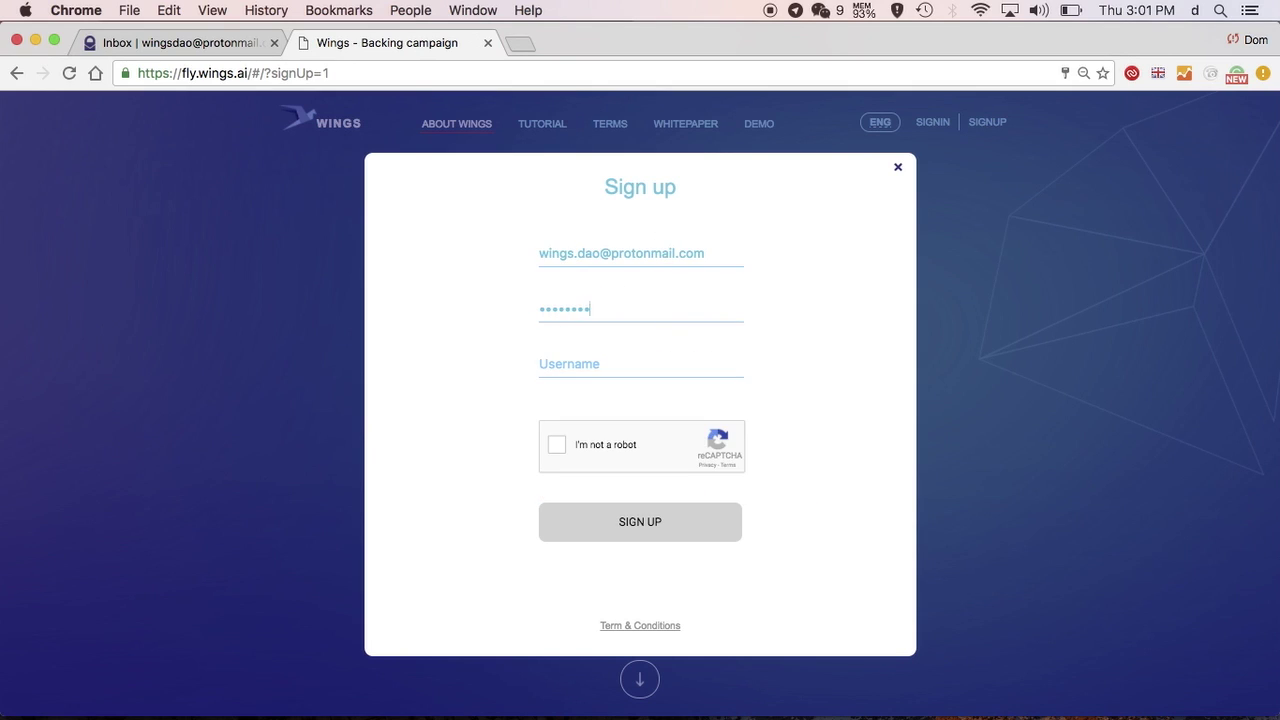
click(612, 370)
text(gowings)
text(go)
Complete the sign-up form's reCAPTCHA check by selecting and verifying all squares with street signs
click(559, 450)
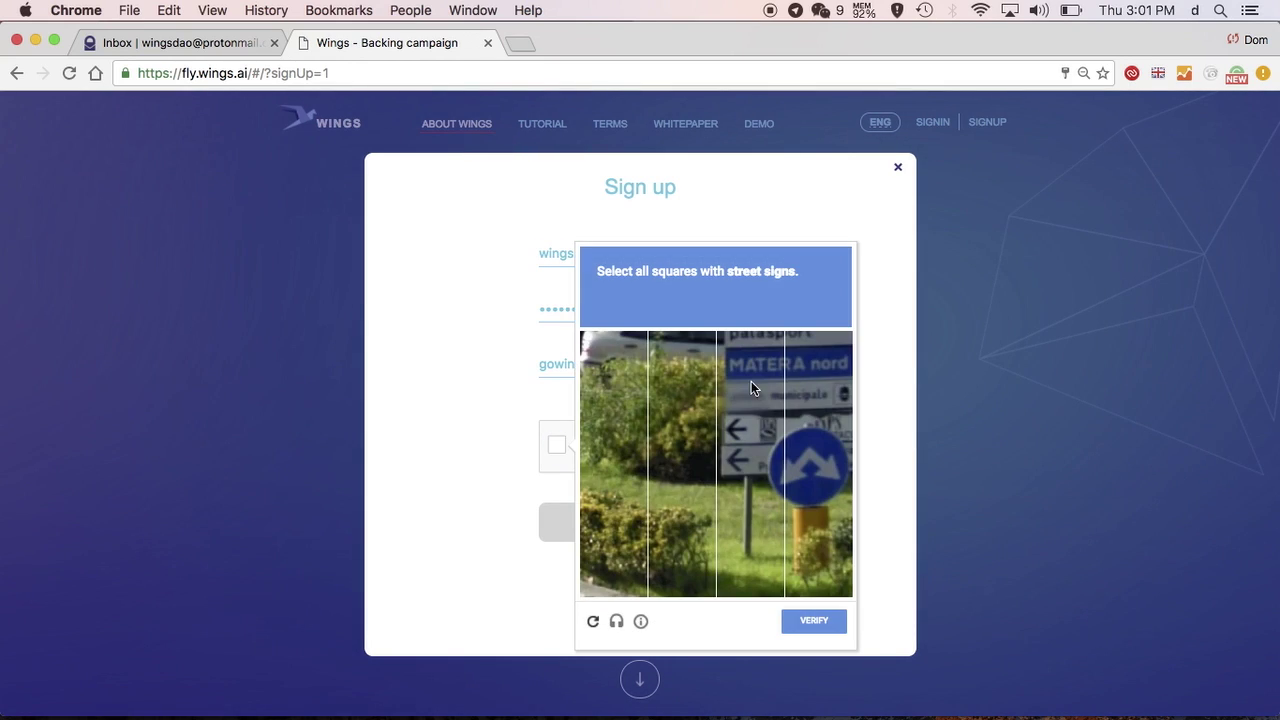
click(751, 381)
click(814, 375)
click(806, 443)
click(755, 428)
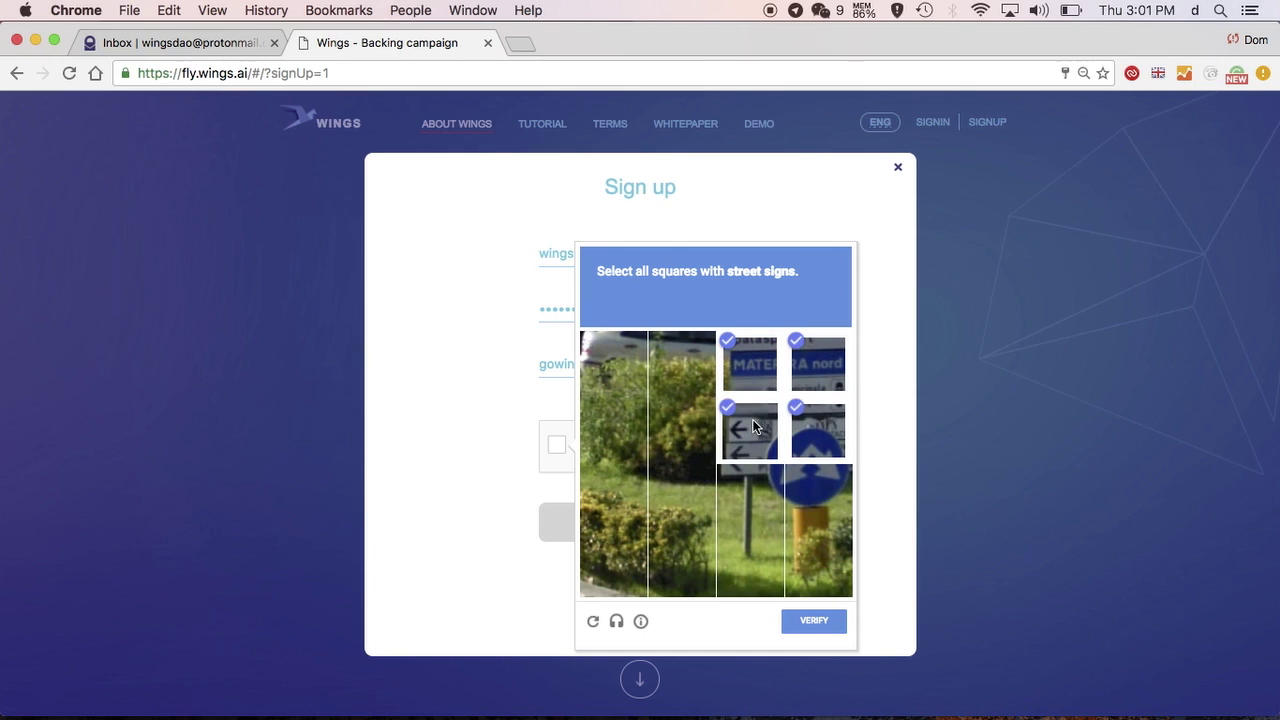
click(762, 500)
click(818, 505)
click(816, 624)
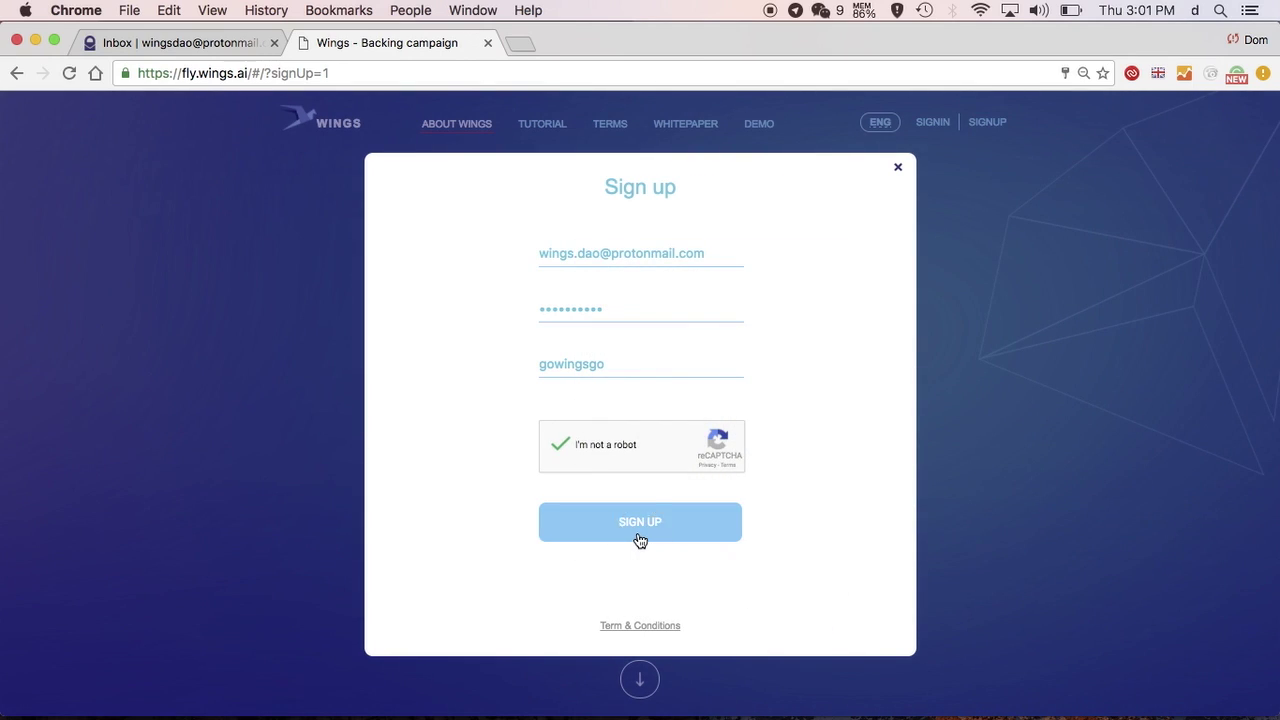
Submit the sign-up form and let the browser save the password for this site
click(640, 540)
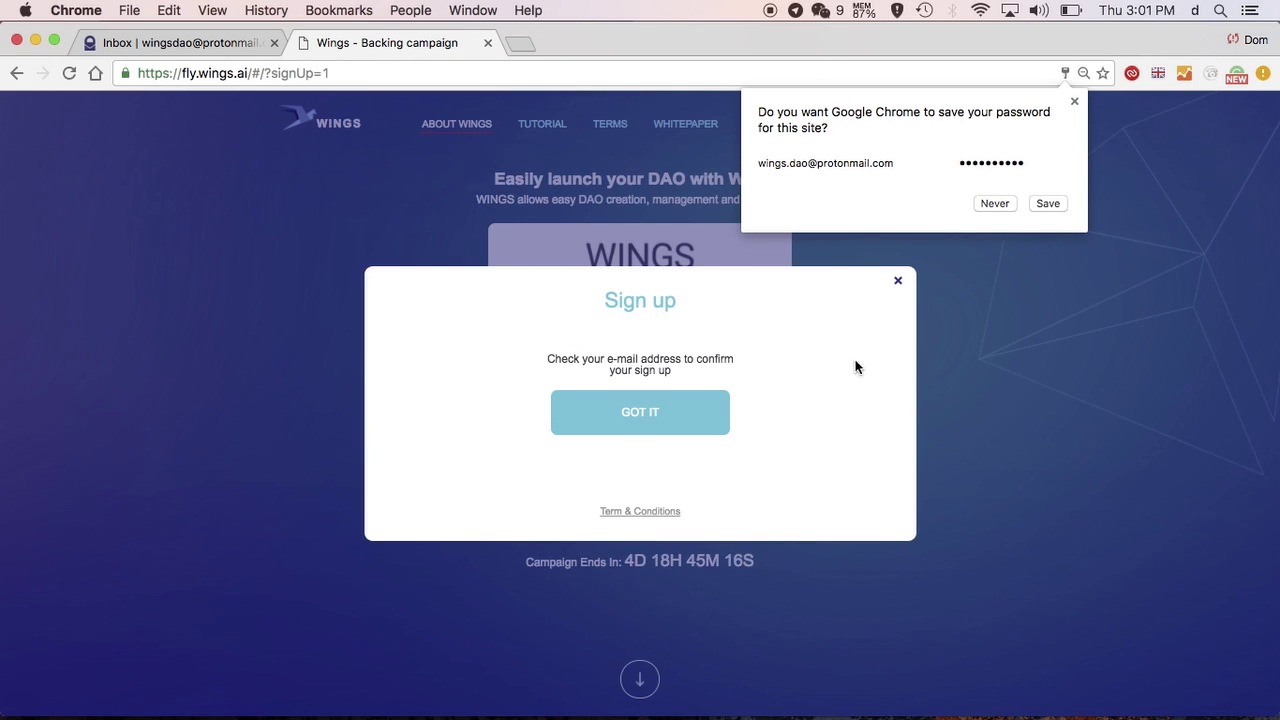
click(1047, 204)
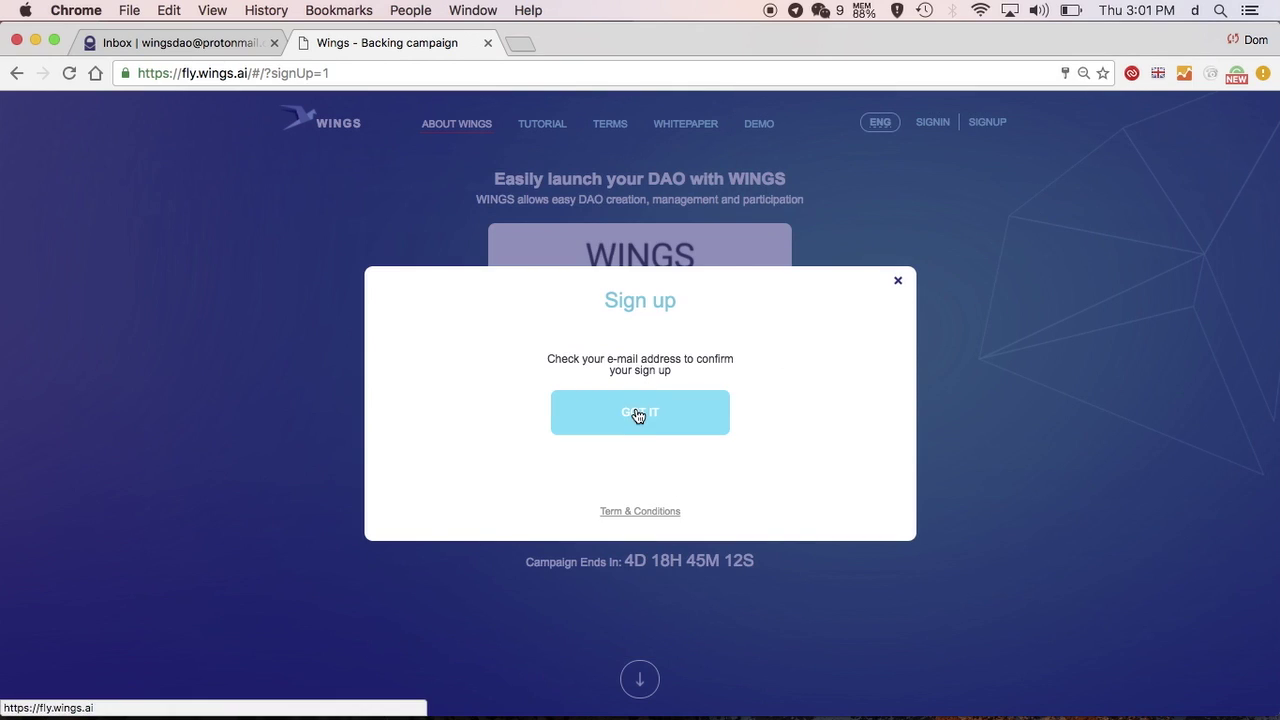
Switch to the ProtonMail inbox, refresh it and open the "Signup on Wings DAO" message
click(197, 50)
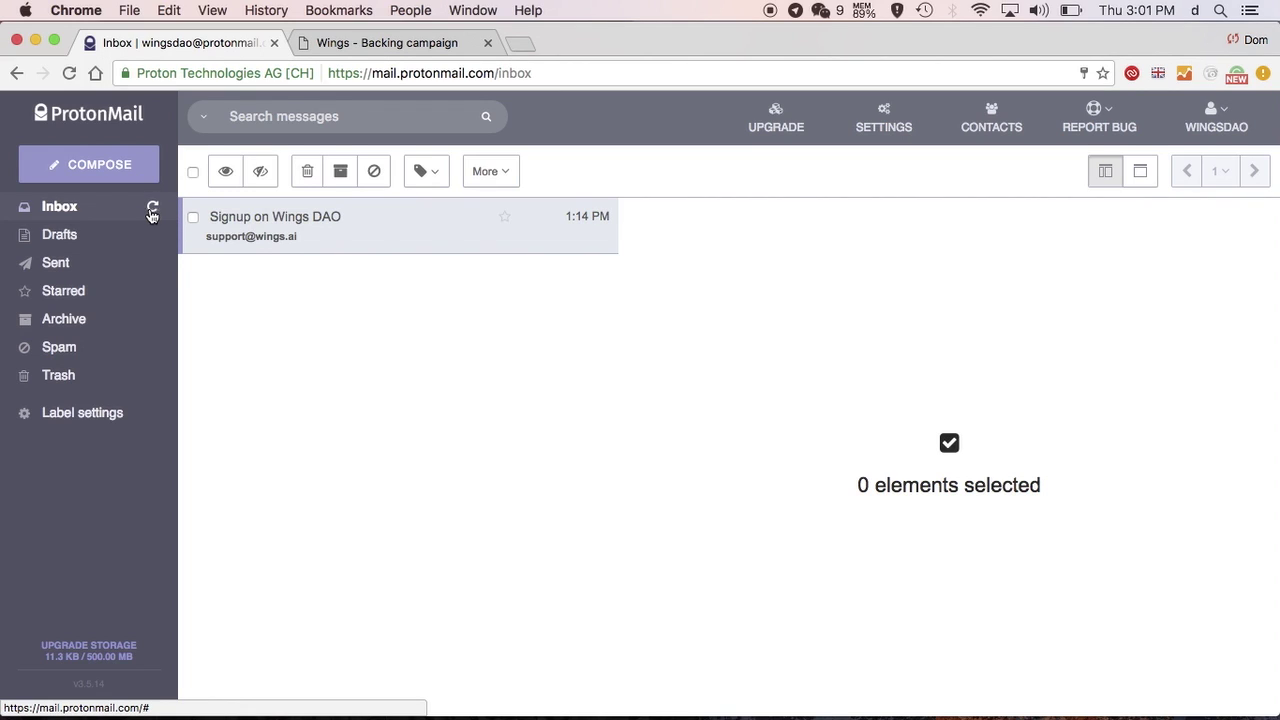
click(152, 209)
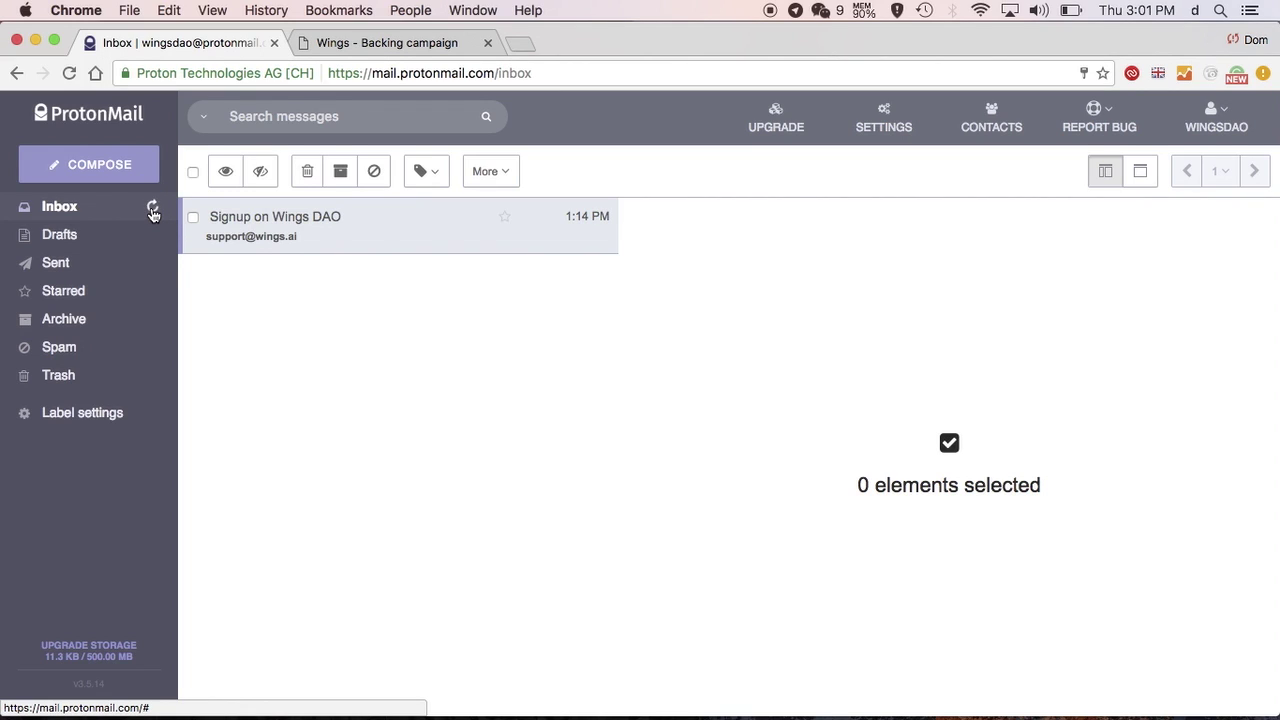
click(296, 245)
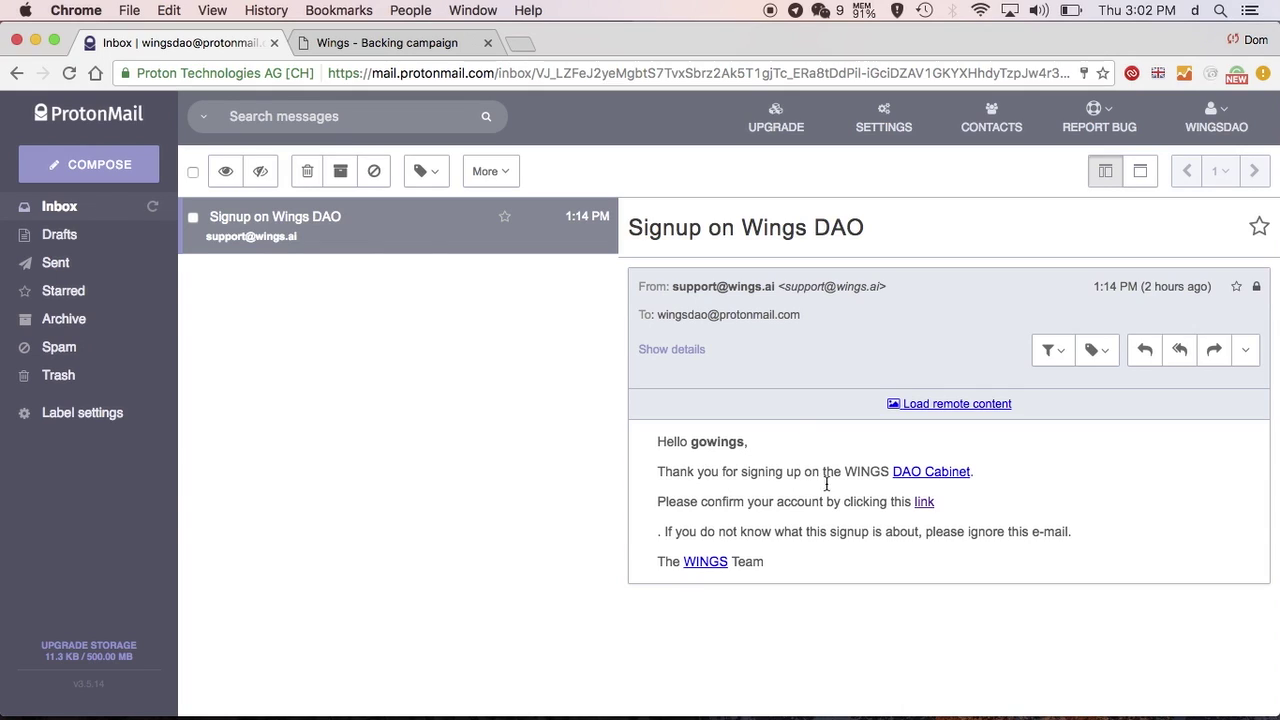
click(920, 476)
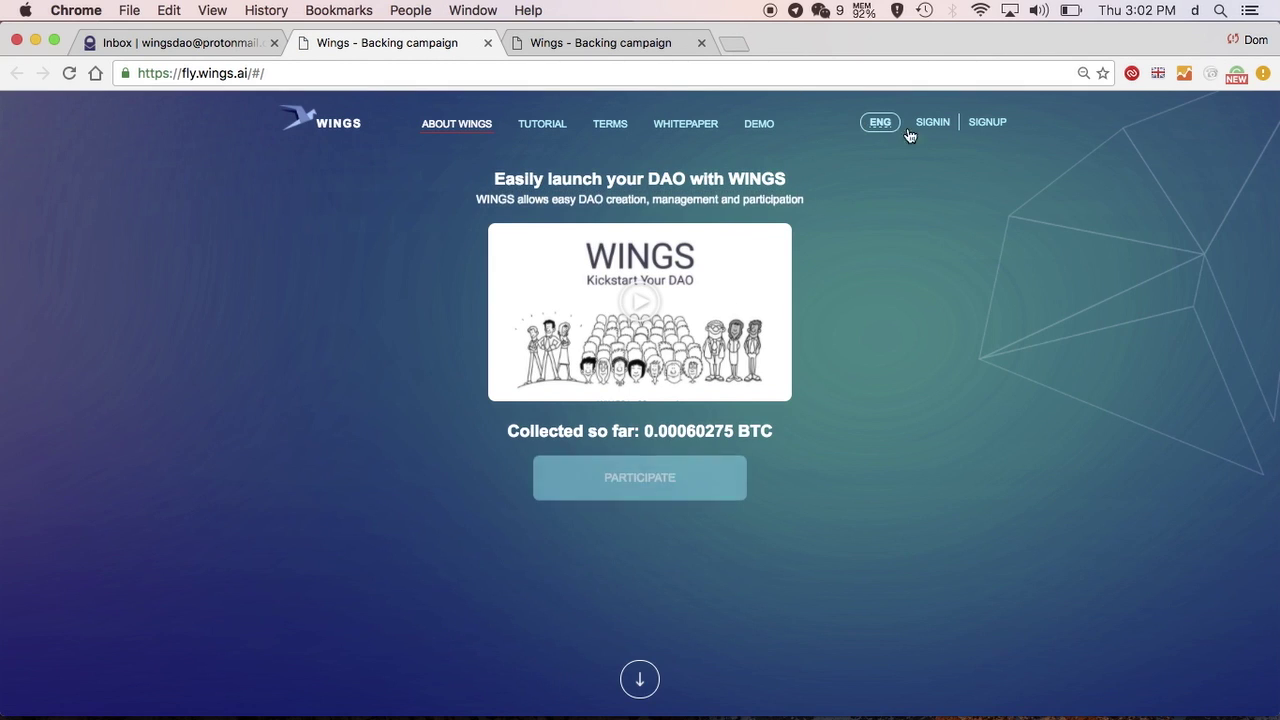
click(930, 122)
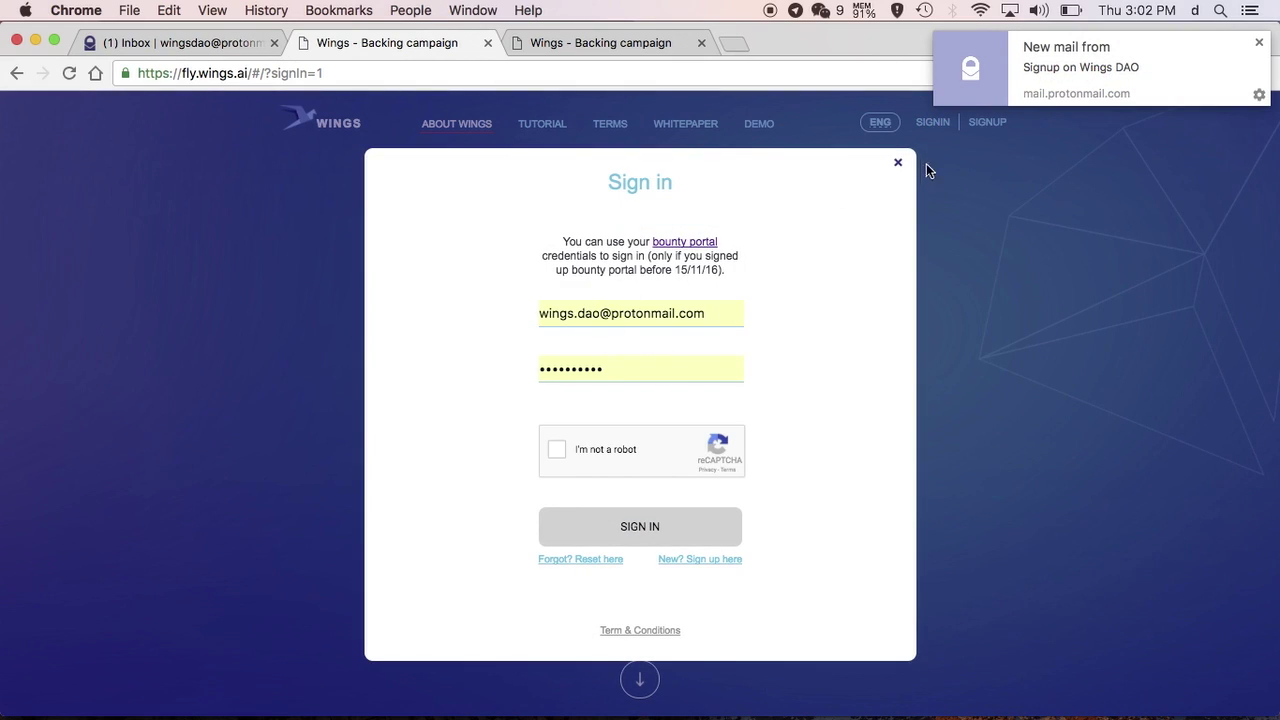
click(898, 162)
Open the newest "Signup on Wings DAO" e-mail in ProtonMail, follow its account confirmation link and dismiss the new mail notification
click(1074, 76)
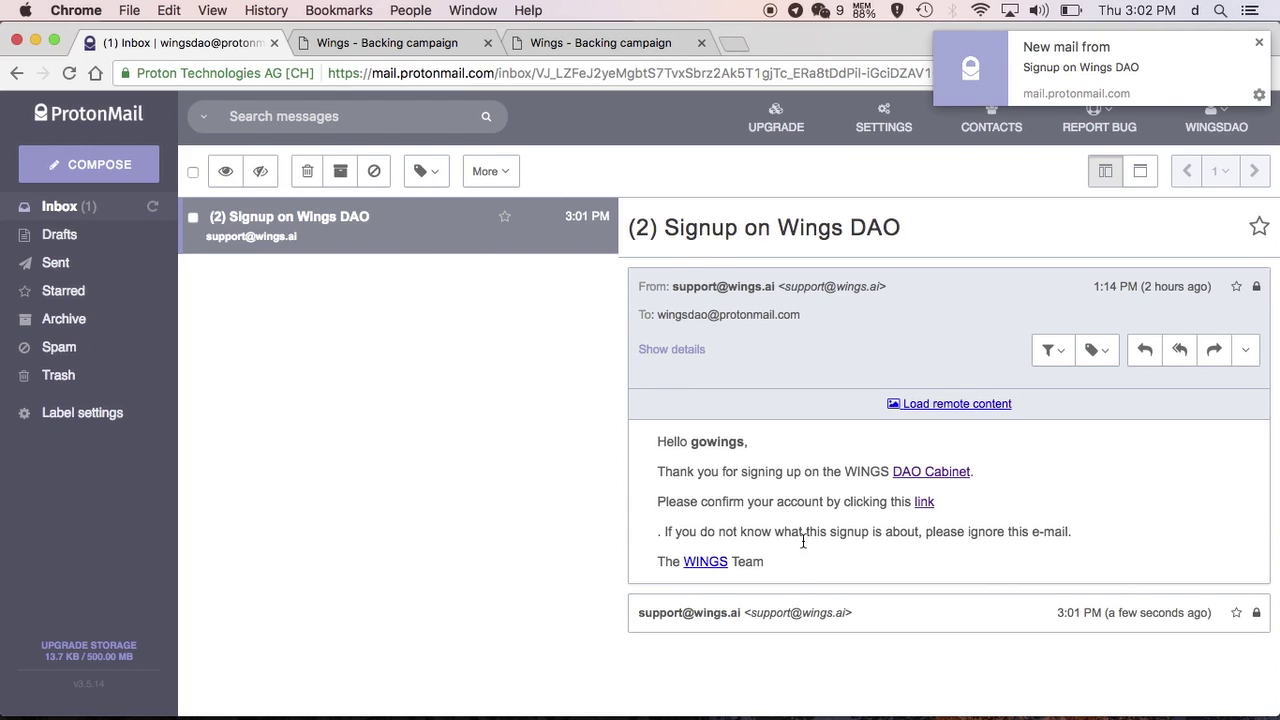
click(793, 612)
click(790, 612)
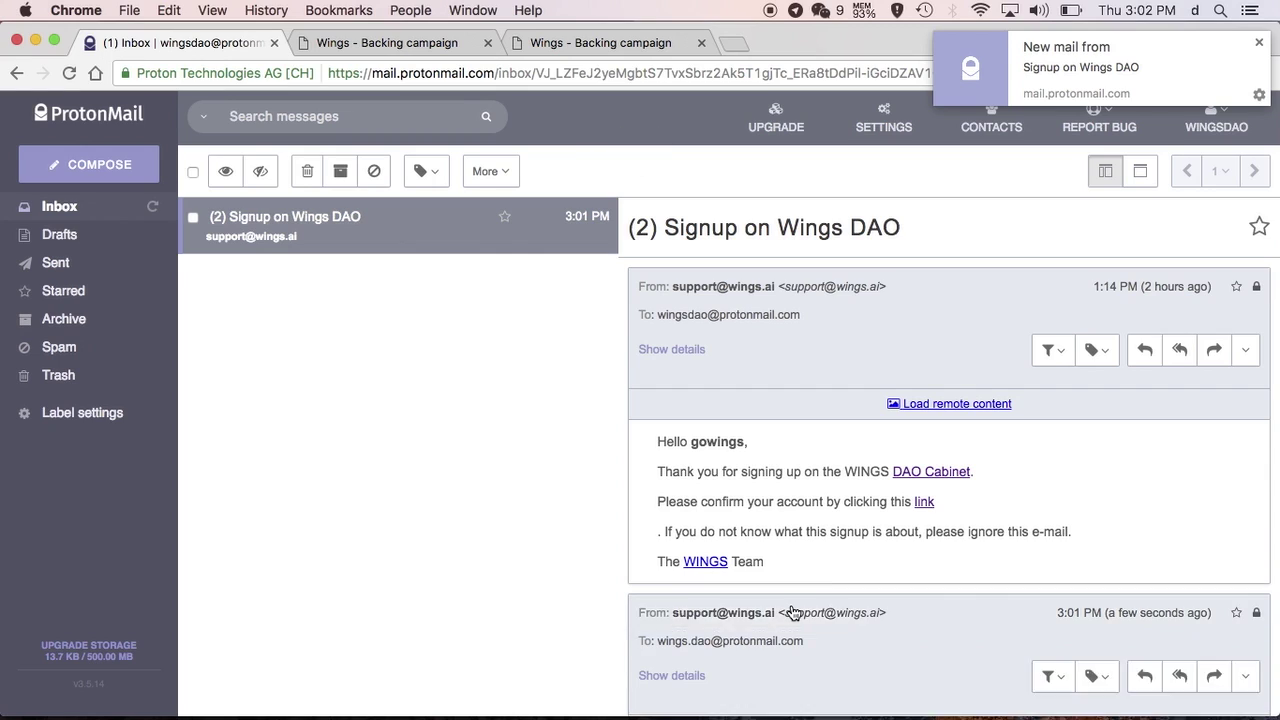
click(793, 612)
click(922, 626)
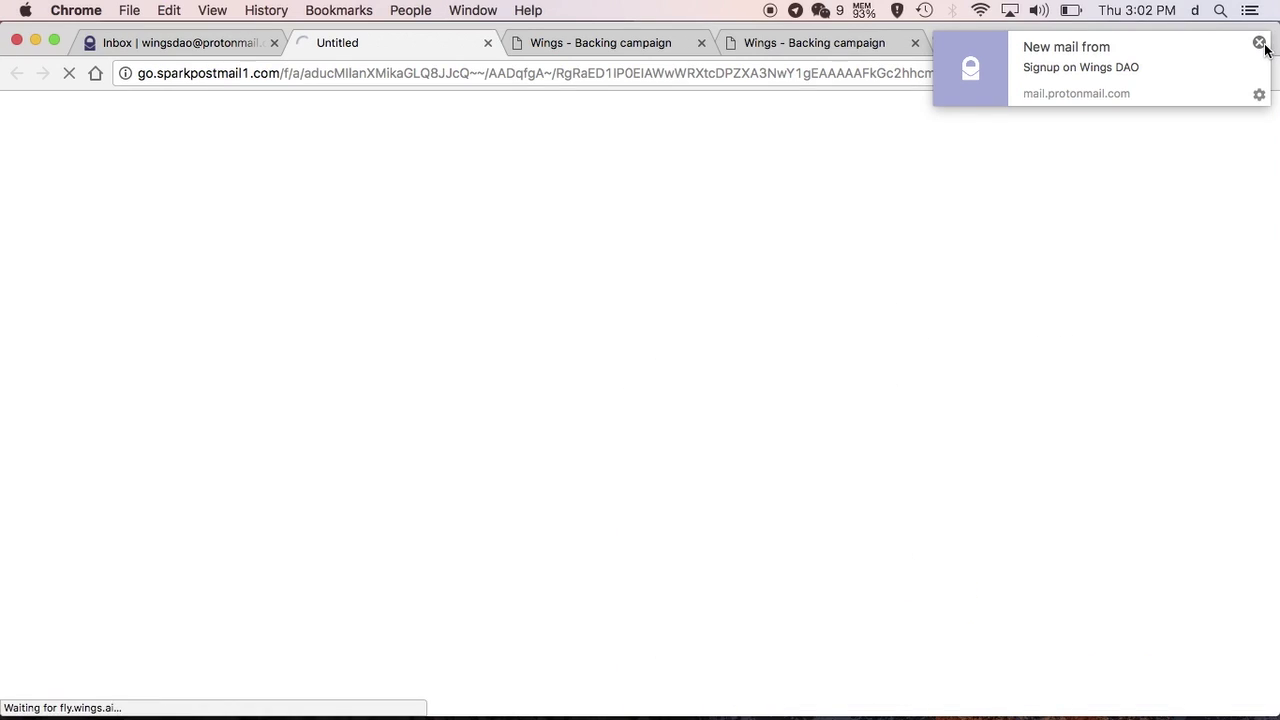
click(1259, 42)
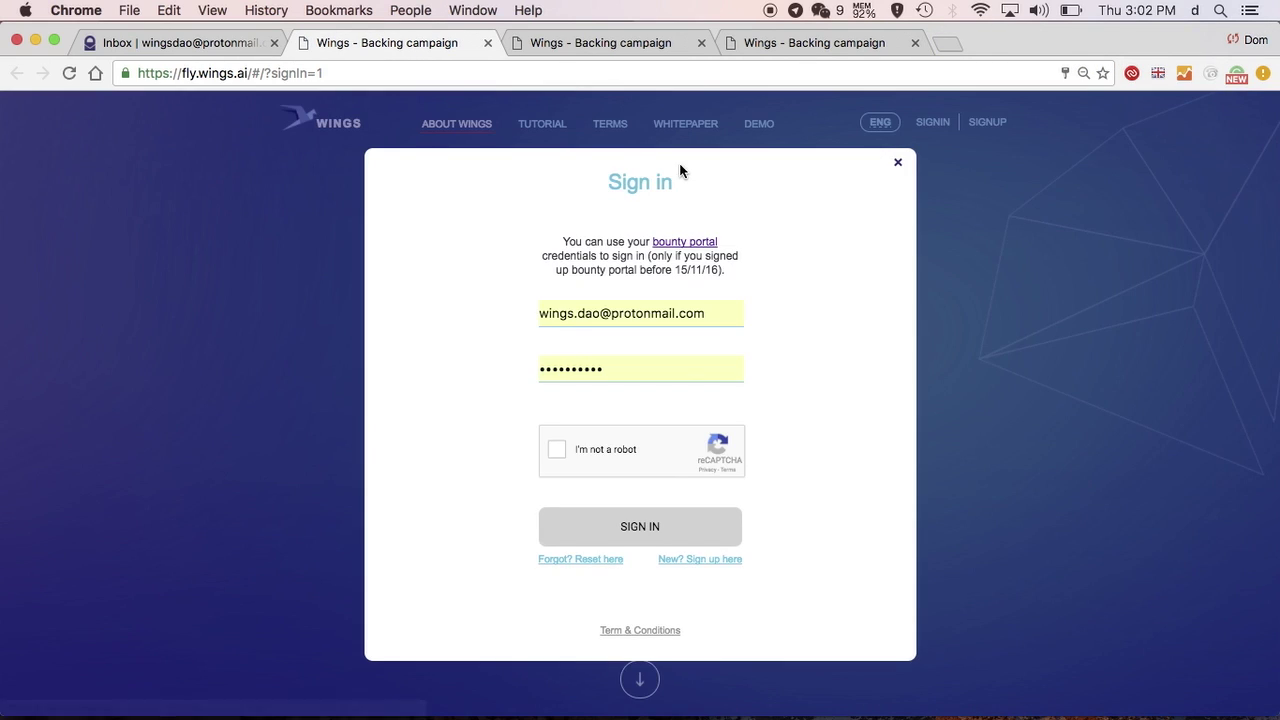
Pass the reCAPTCHA check by selecting all images with grass, and sign in to Wings with the saved credentials
click(555, 456)
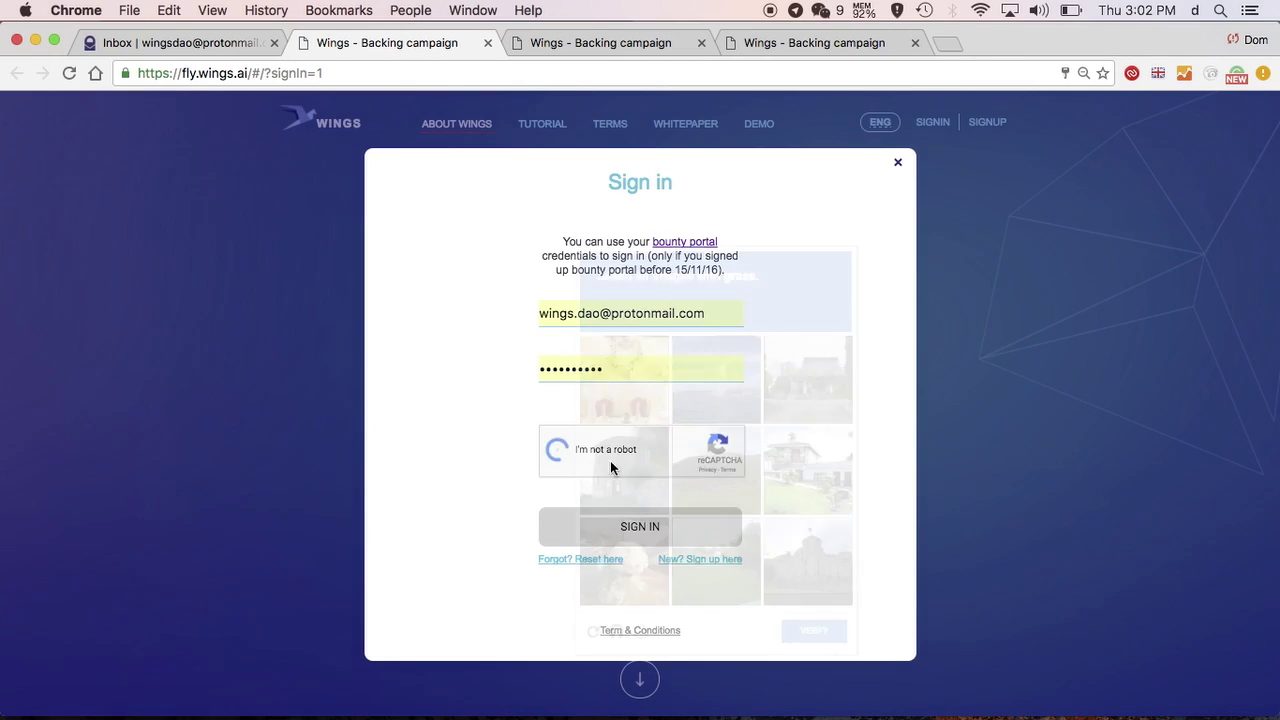
click(720, 563)
click(732, 483)
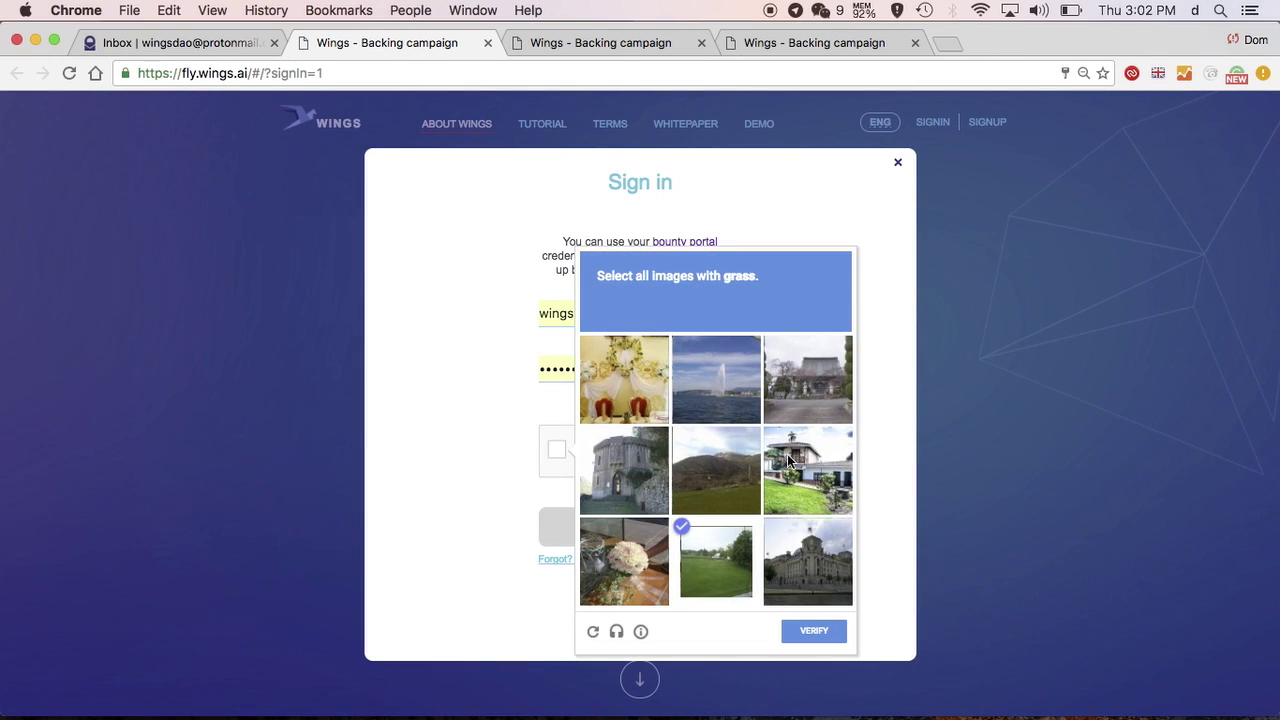
click(778, 463)
click(815, 632)
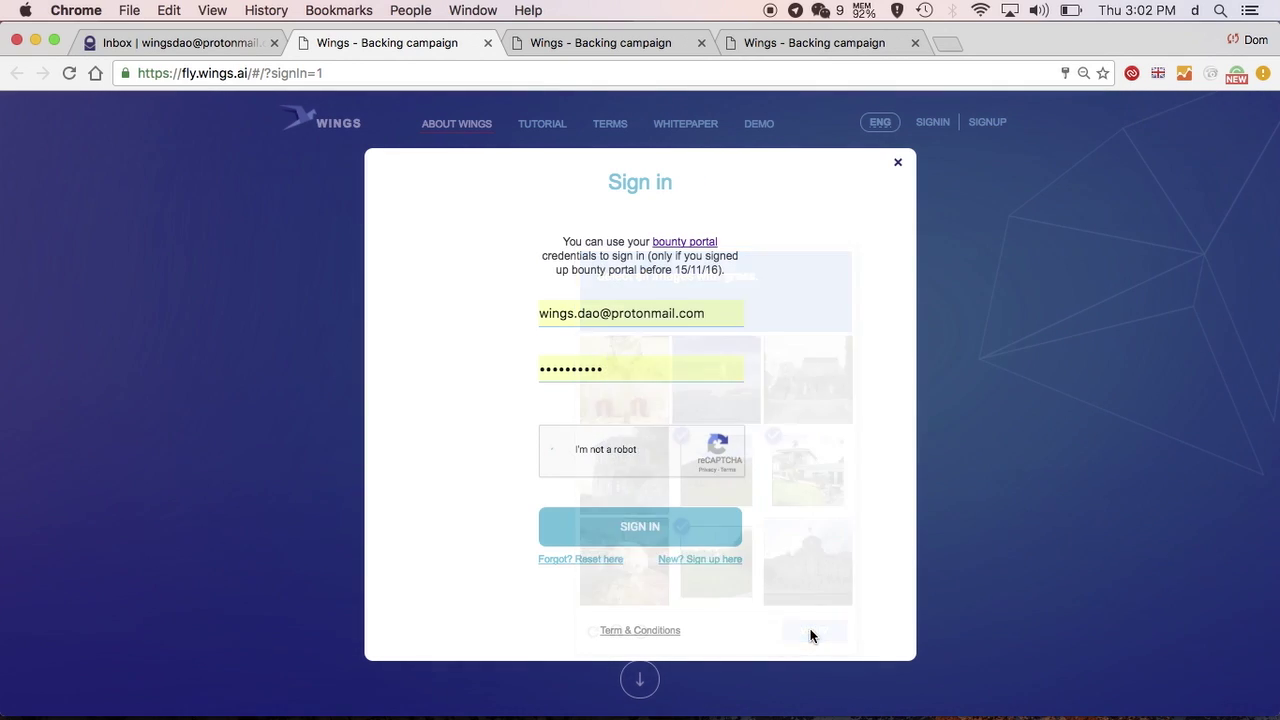
click(651, 541)
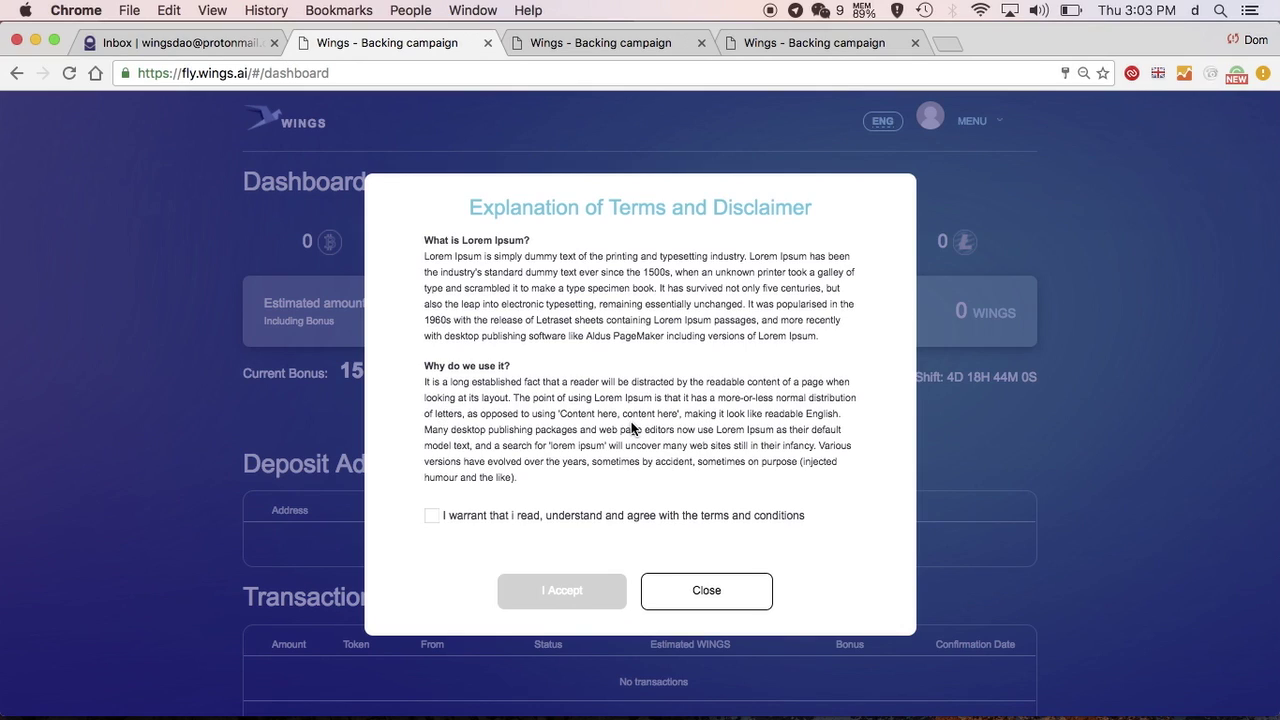
Warrant agreement with the terms and conditions and accept the Explanation of Terms and Disclaimer
click(431, 519)
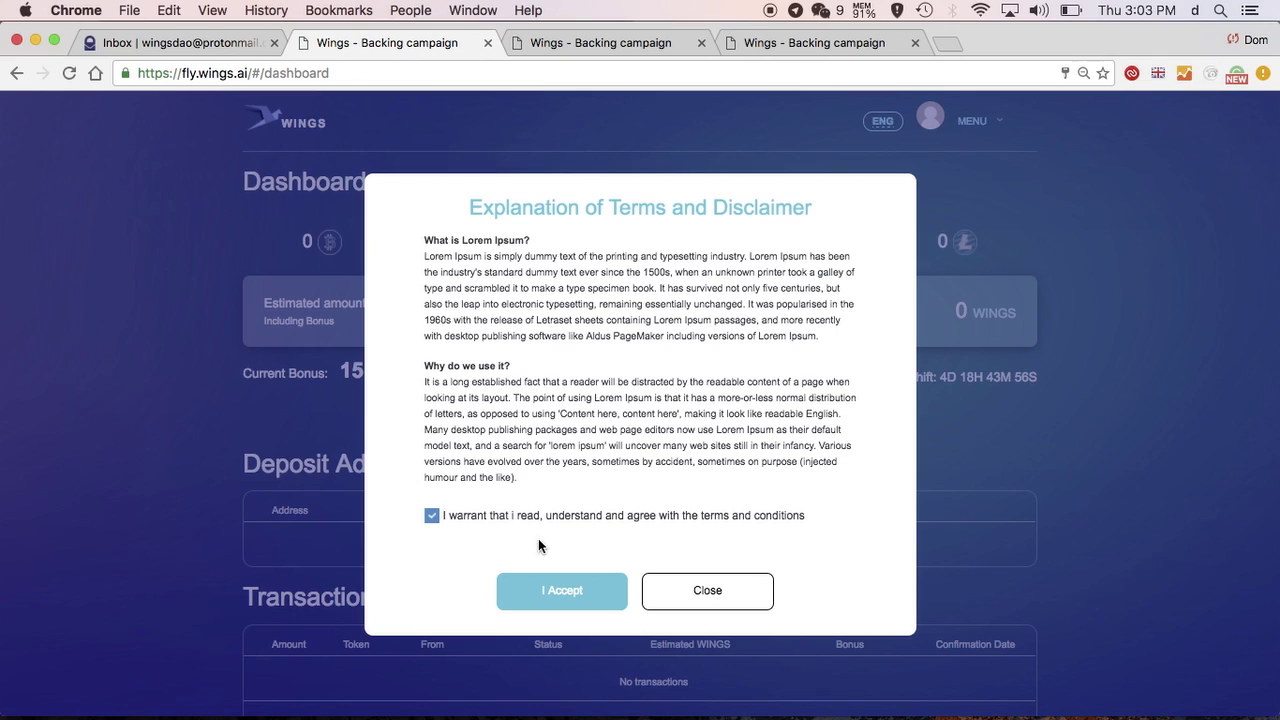
click(551, 598)
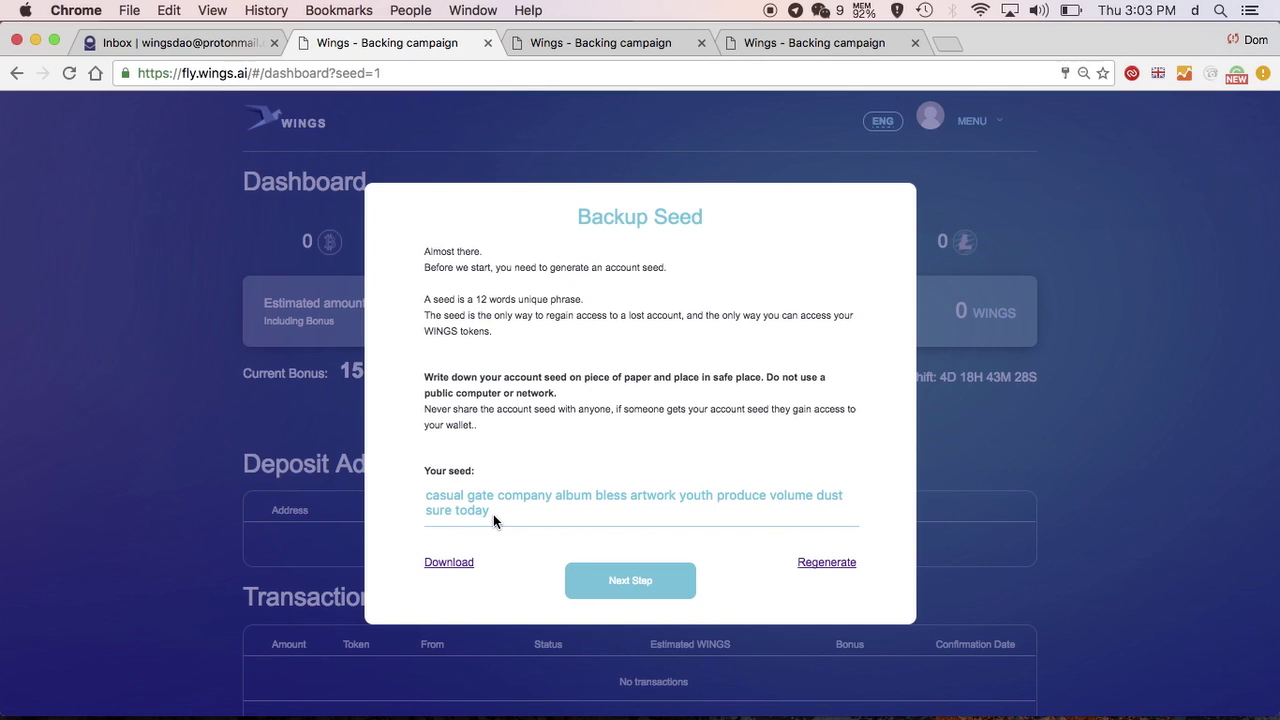
Download the generated account seed as a backup file, copy the seed phrase and proceed to the seed confirmation, closing the browser's download notice
drag(493, 514, 447, 558)
click(447, 561)
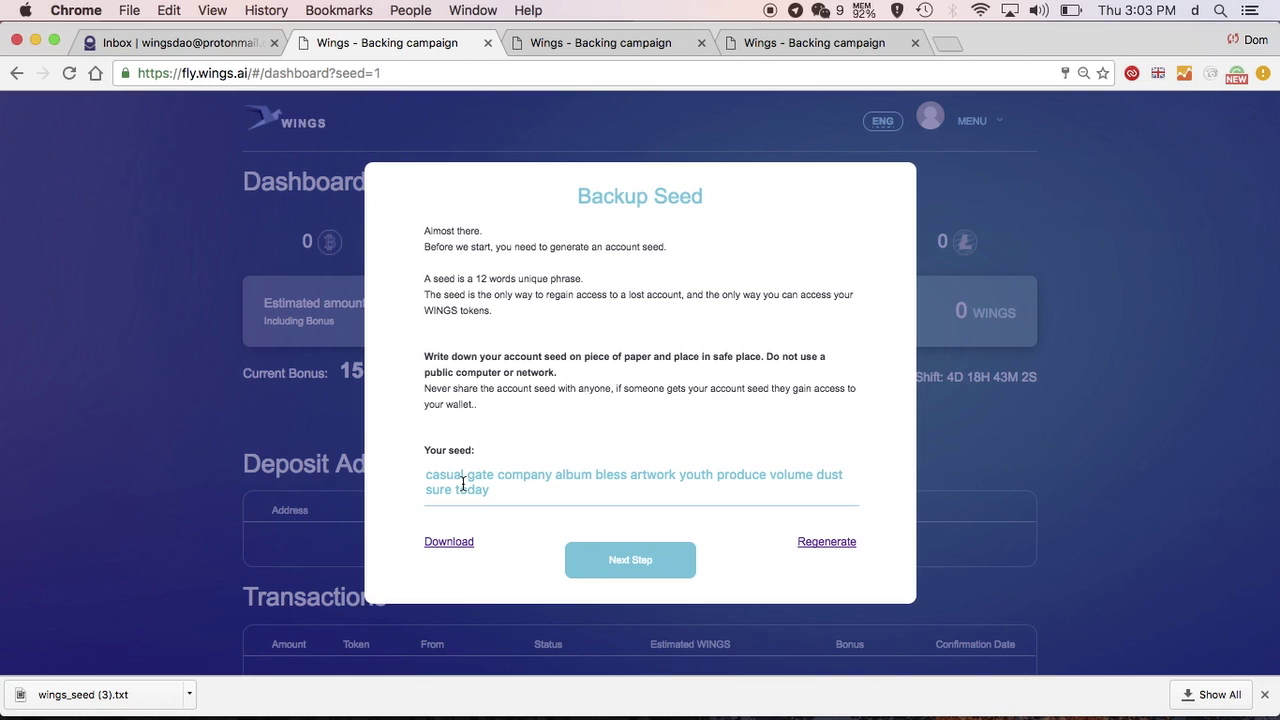
drag(489, 487, 417, 476)
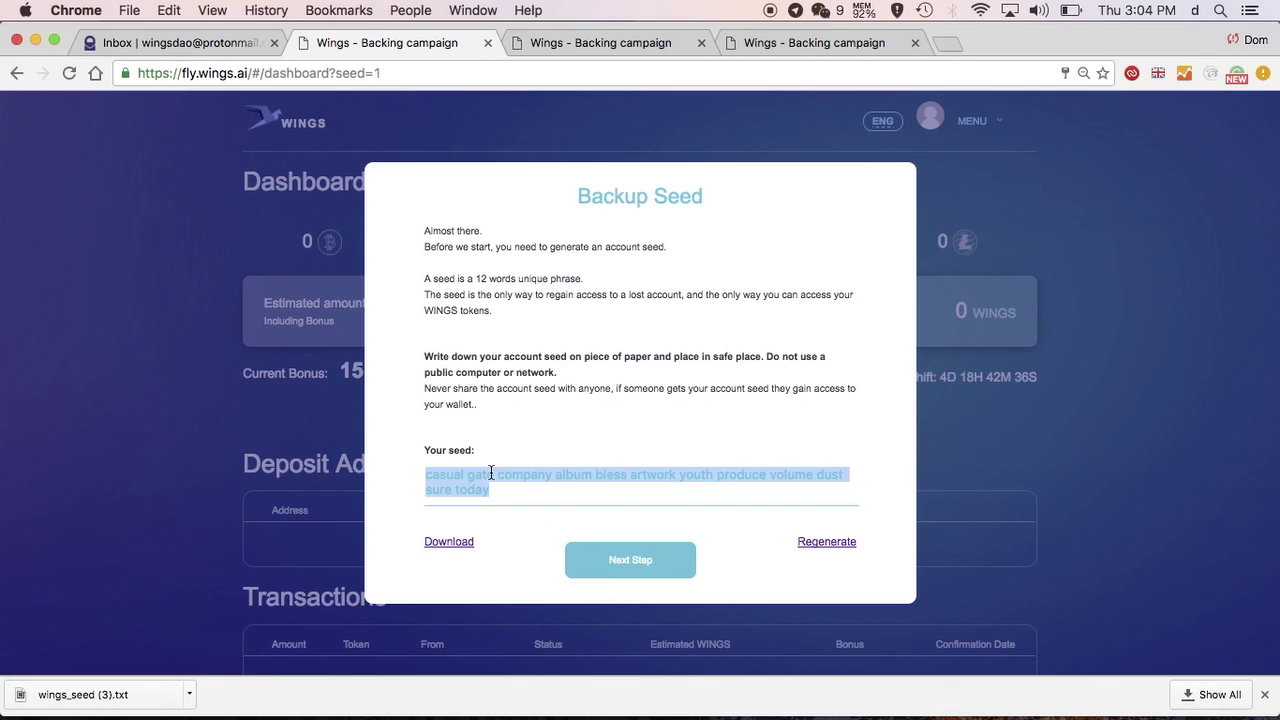
key(super+c)
click(611, 565)
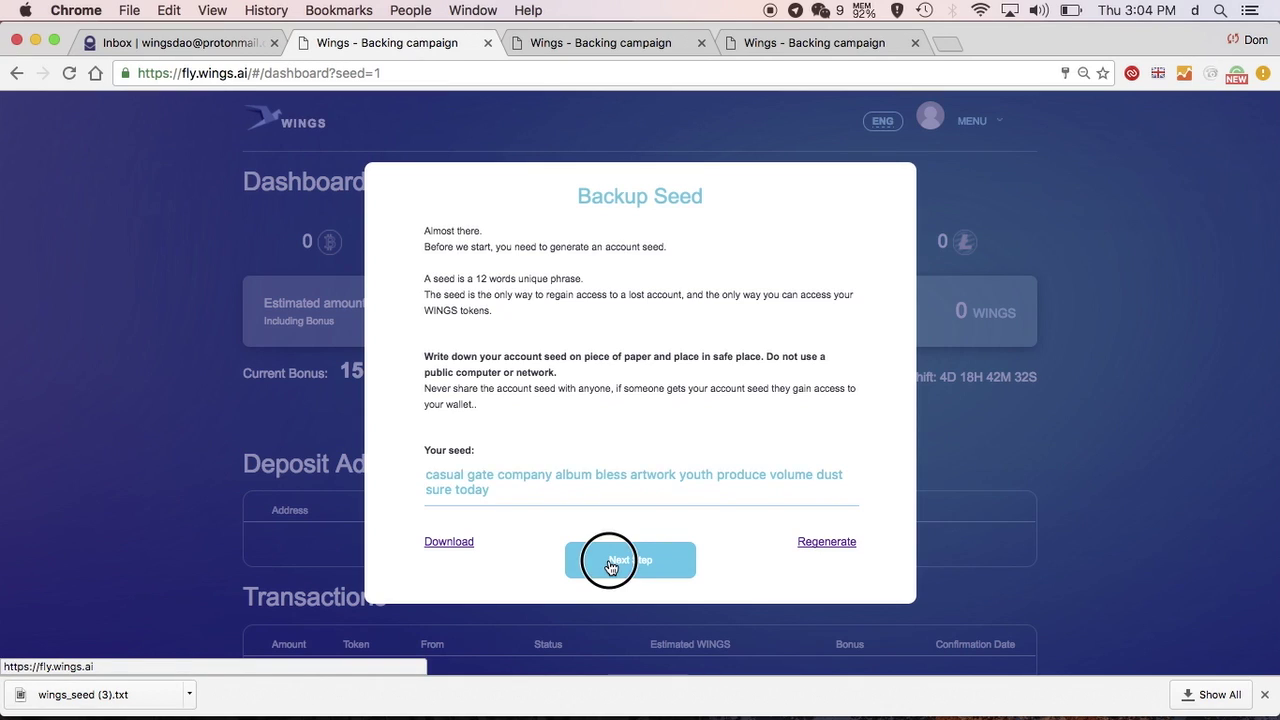
click(1263, 694)
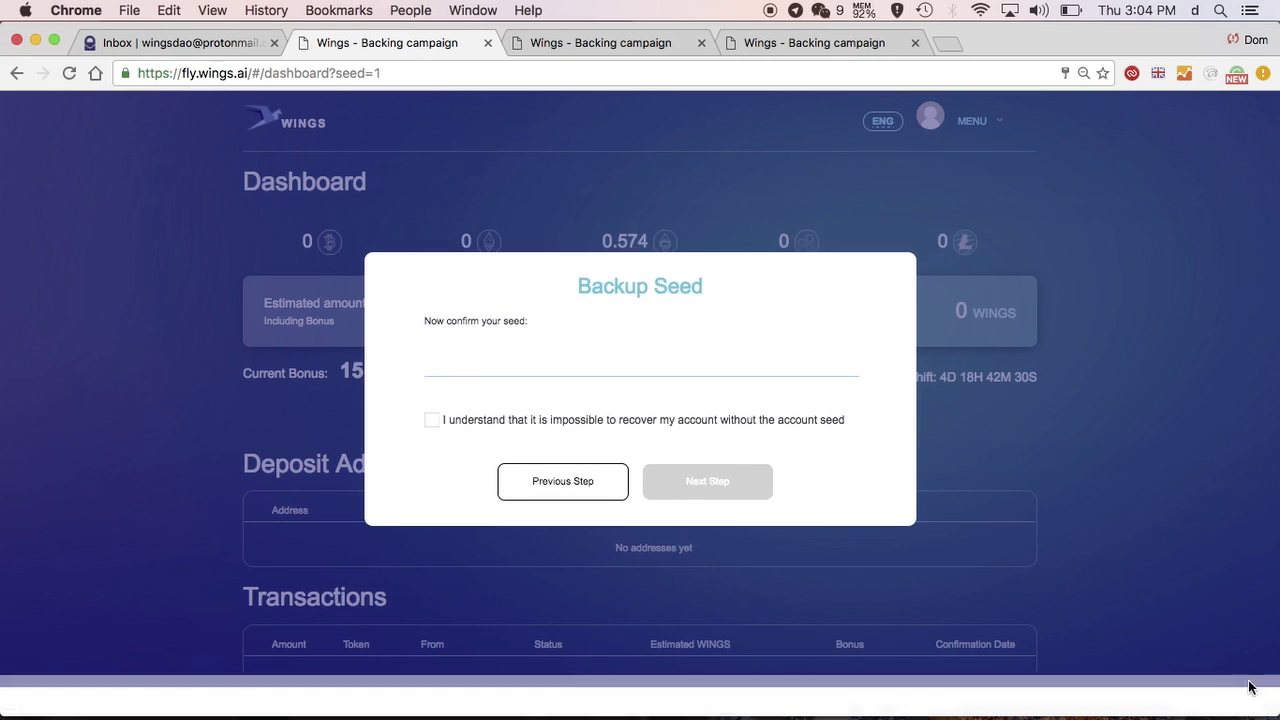
Paste the copied seed phrase to confirm it, acknowledge that the account is unrecoverable without it, and complete the seed backup
click(456, 380)
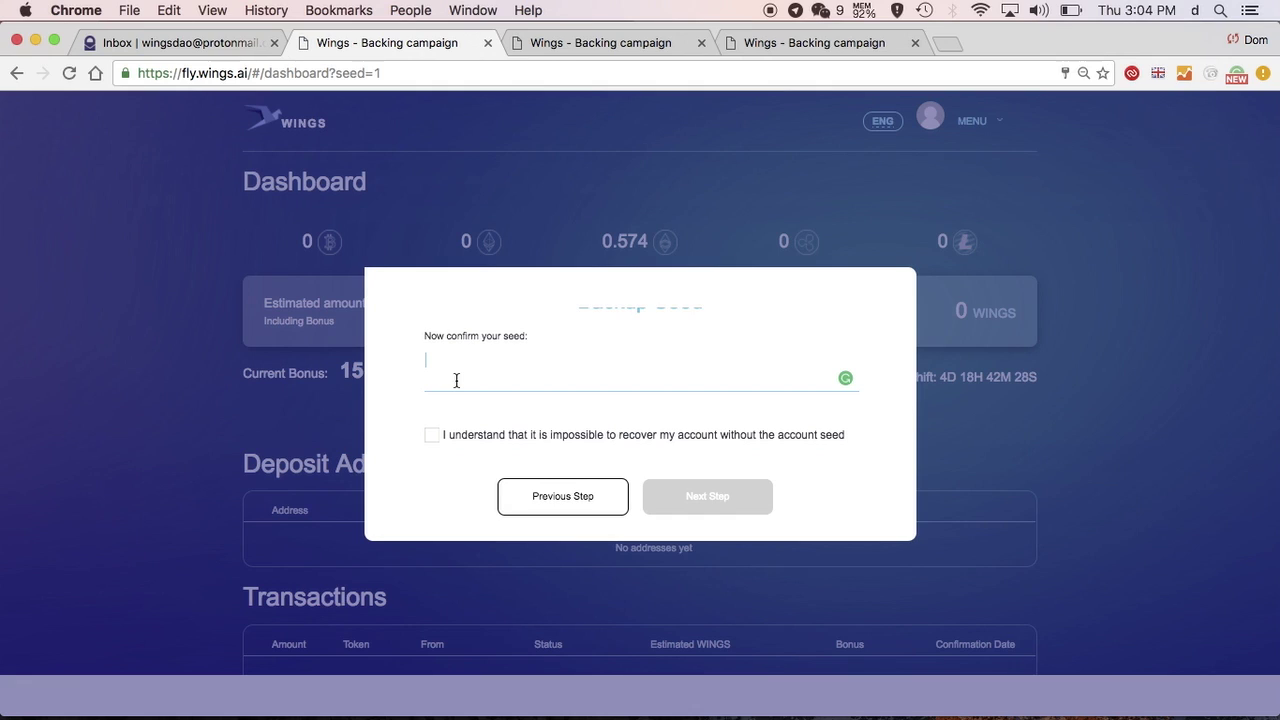
key(super+v)
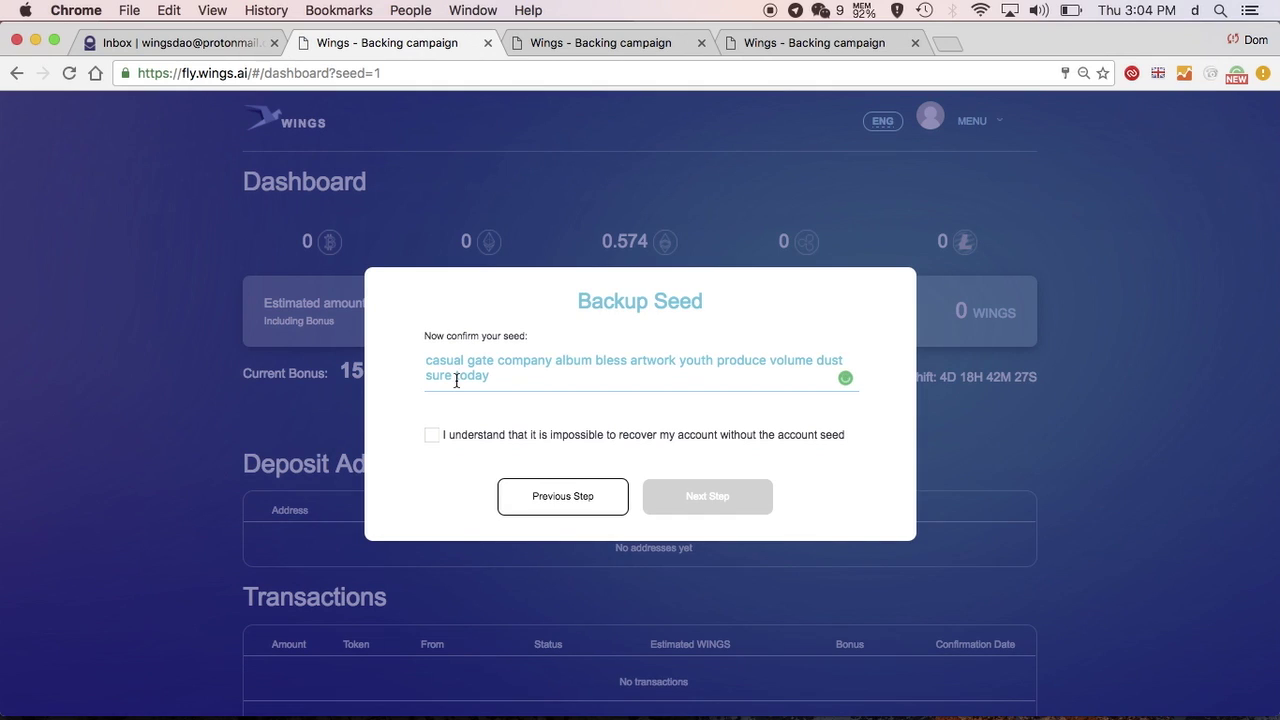
click(432, 440)
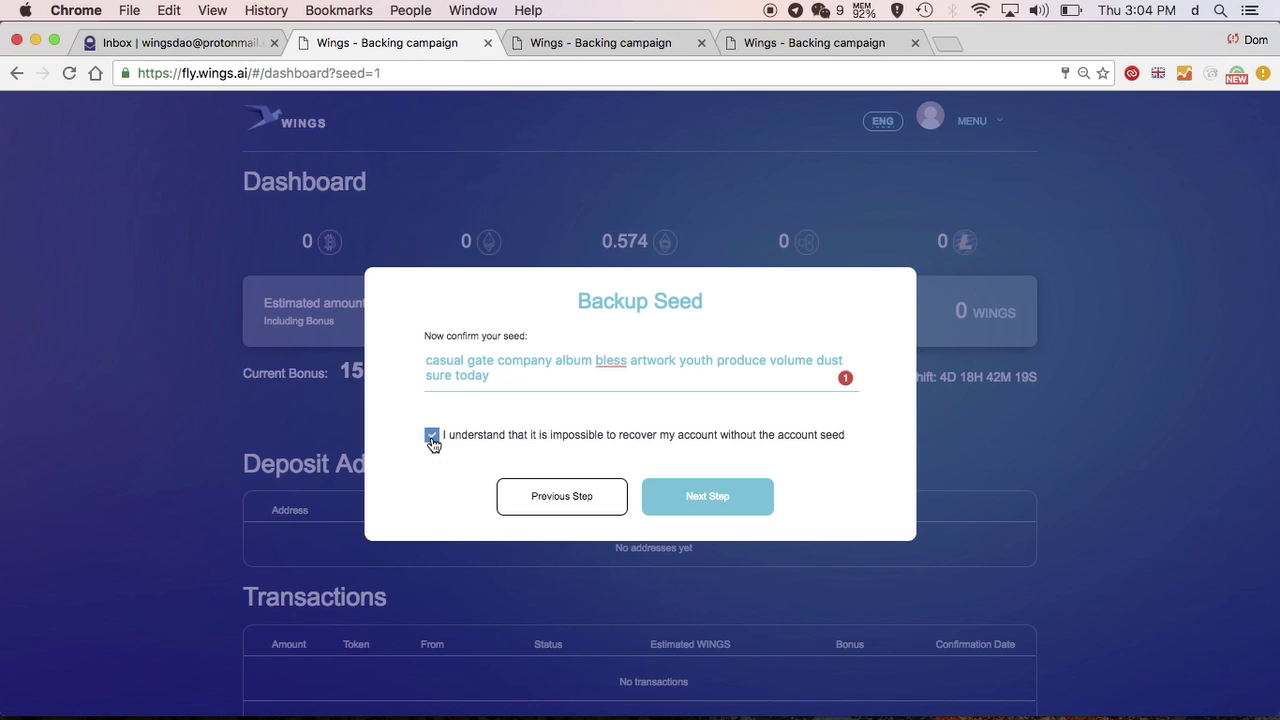
click(704, 499)
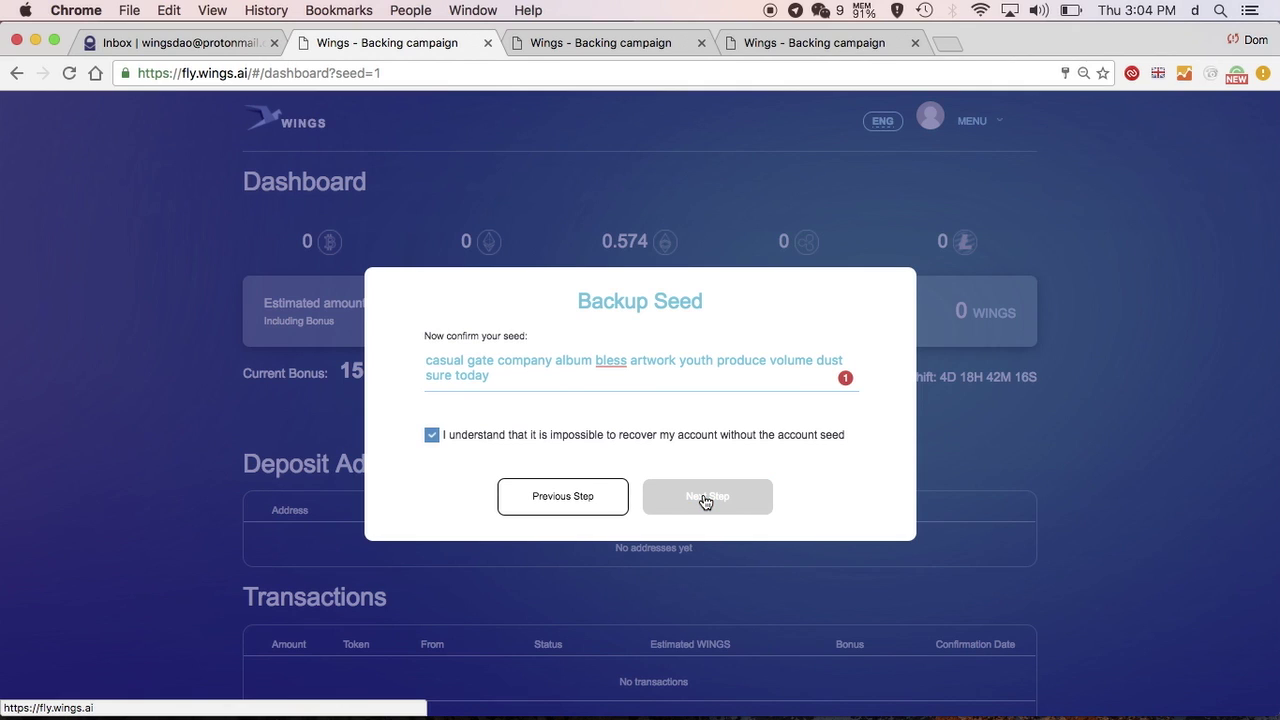
click(650, 468)
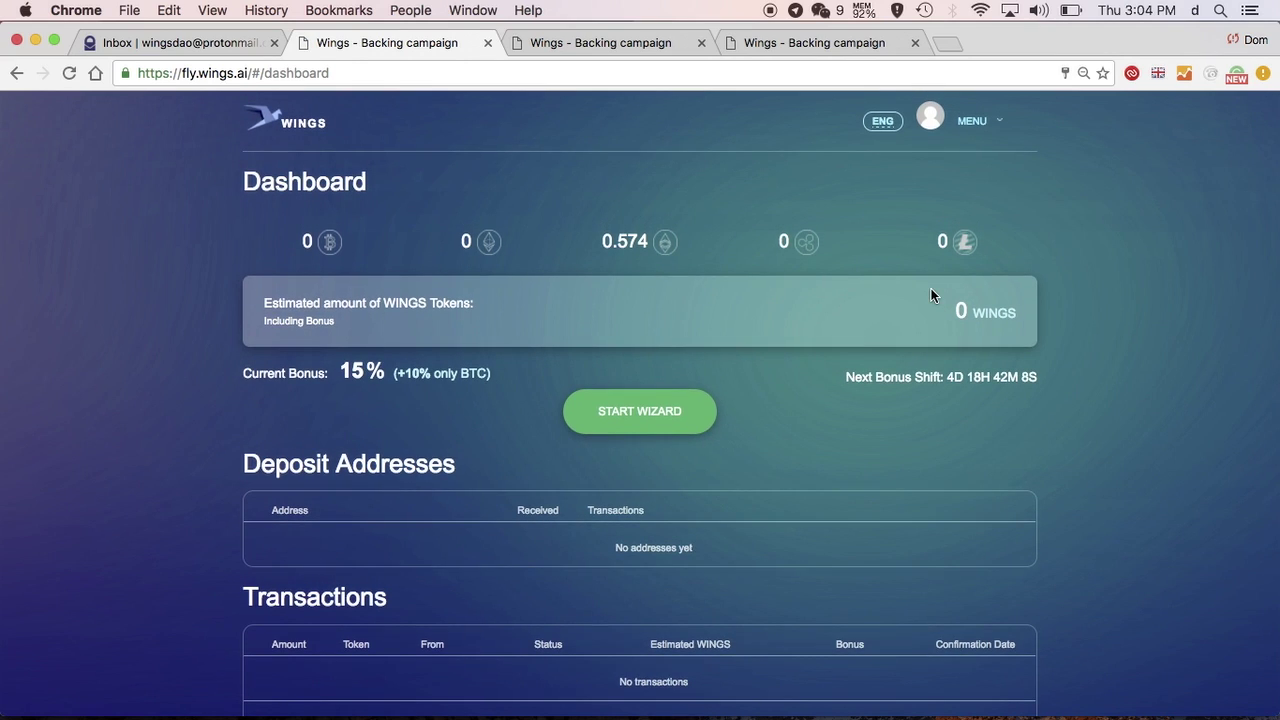
Look at the interface languages offered on the dashboard without changing the current one
scroll(931, 289, down, 1)
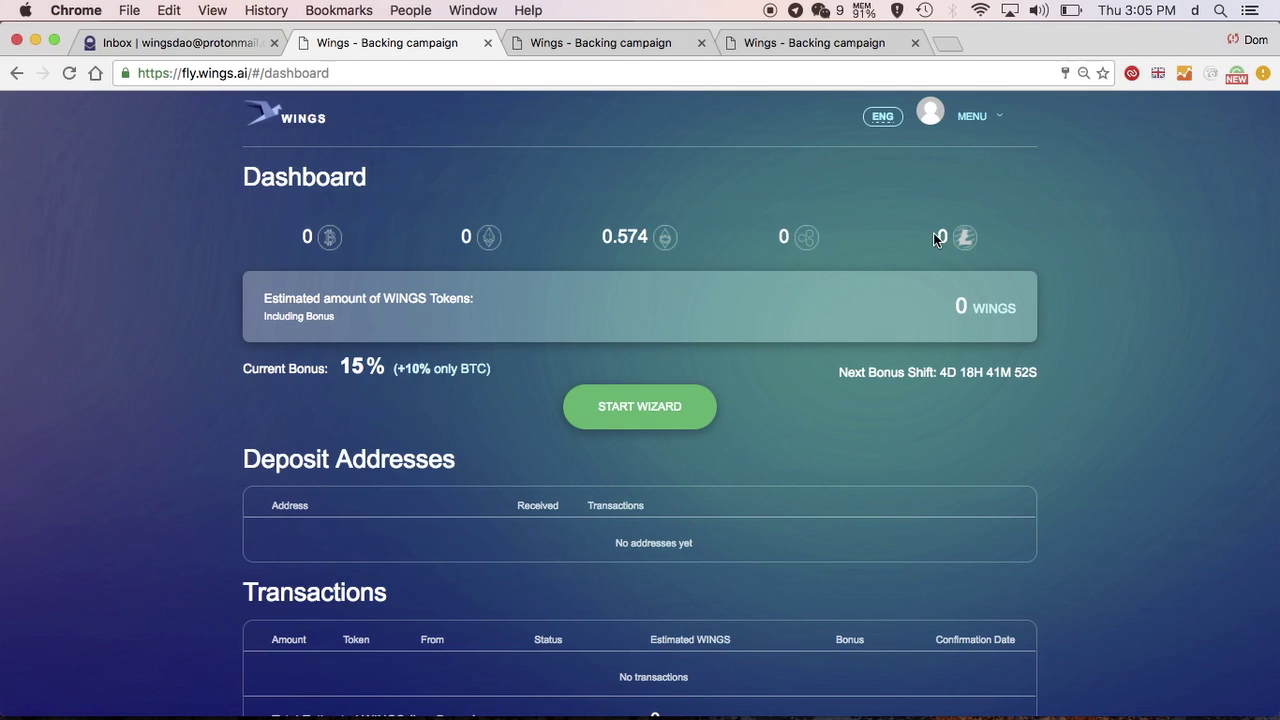
click(882, 116)
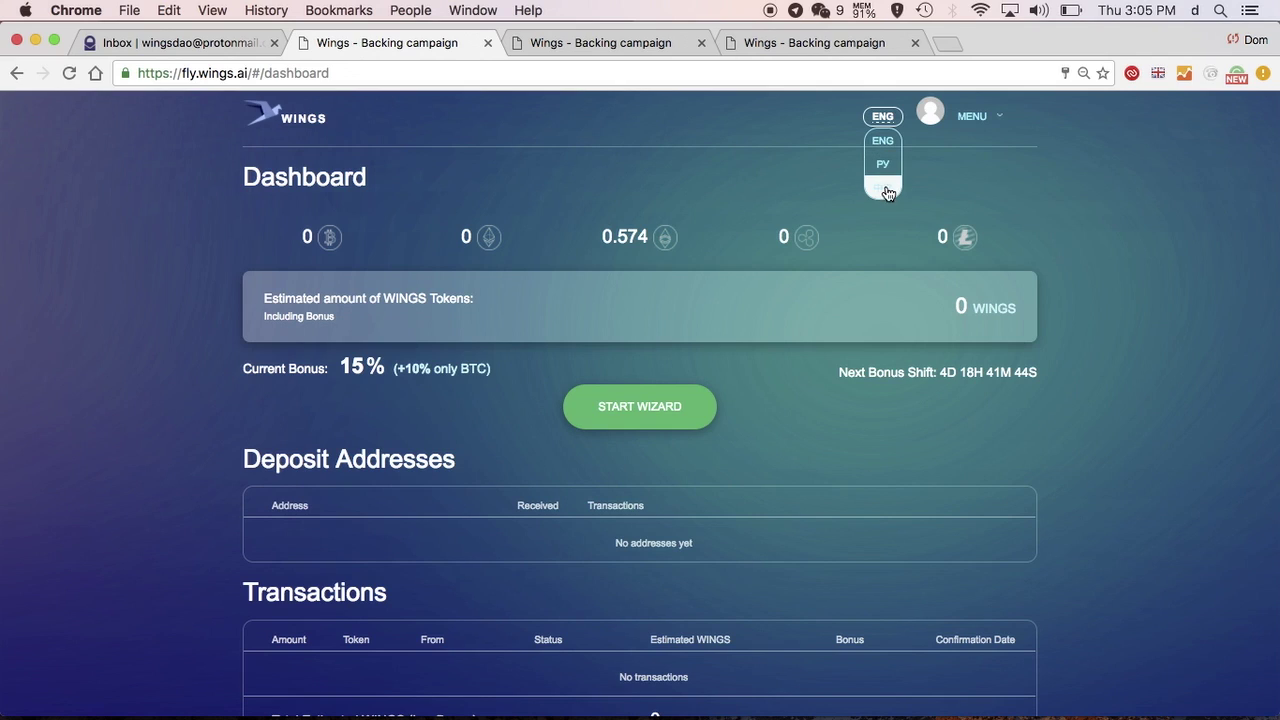
click(939, 177)
Open the account settings and try to request a password change
click(1002, 120)
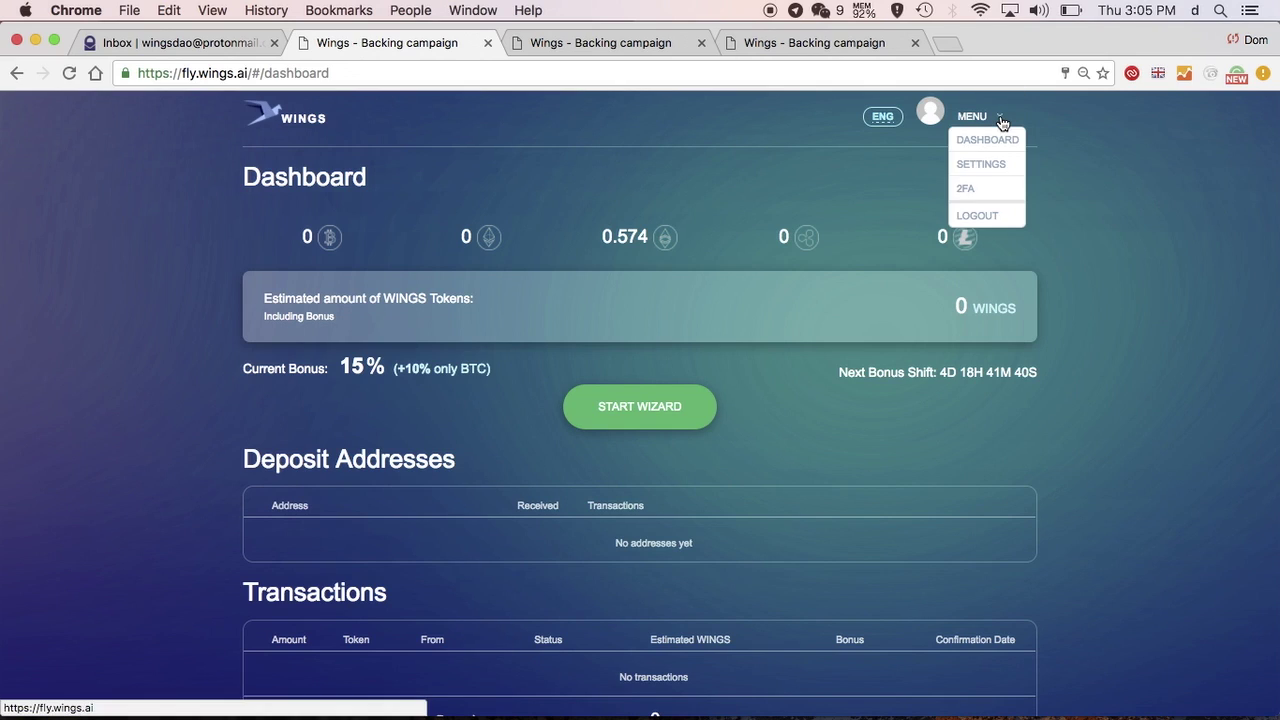
click(992, 164)
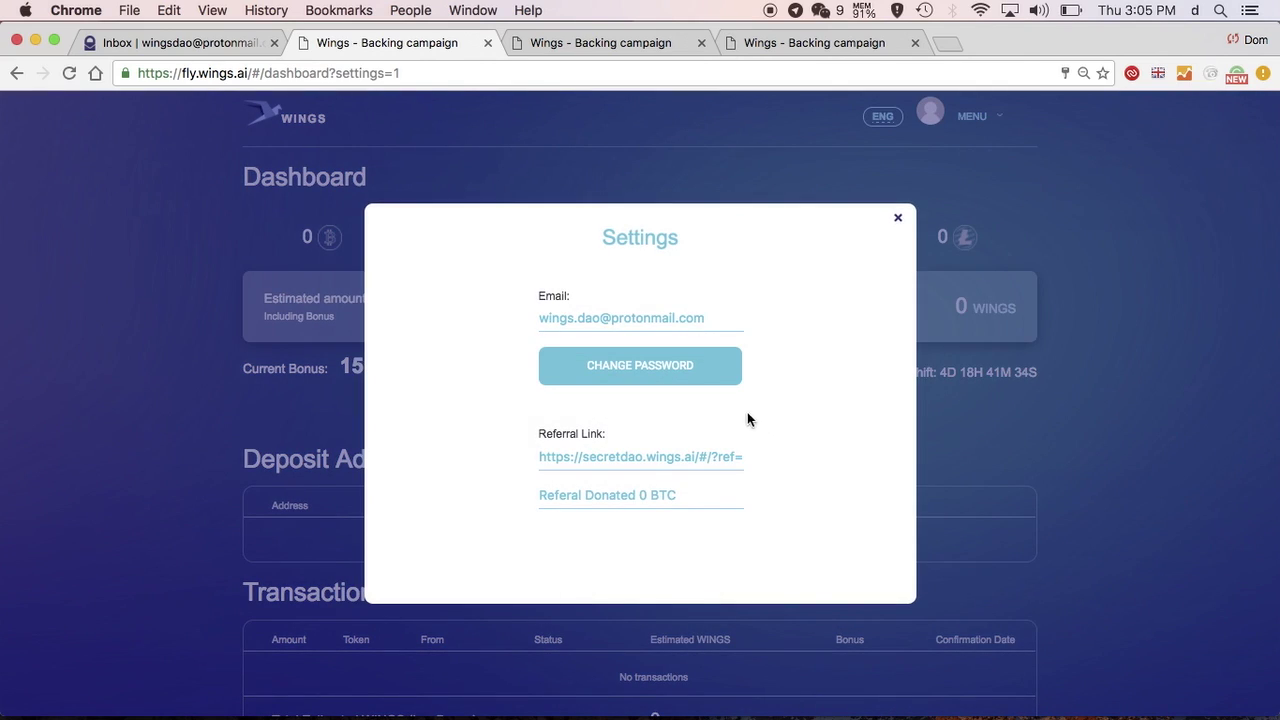
click(661, 372)
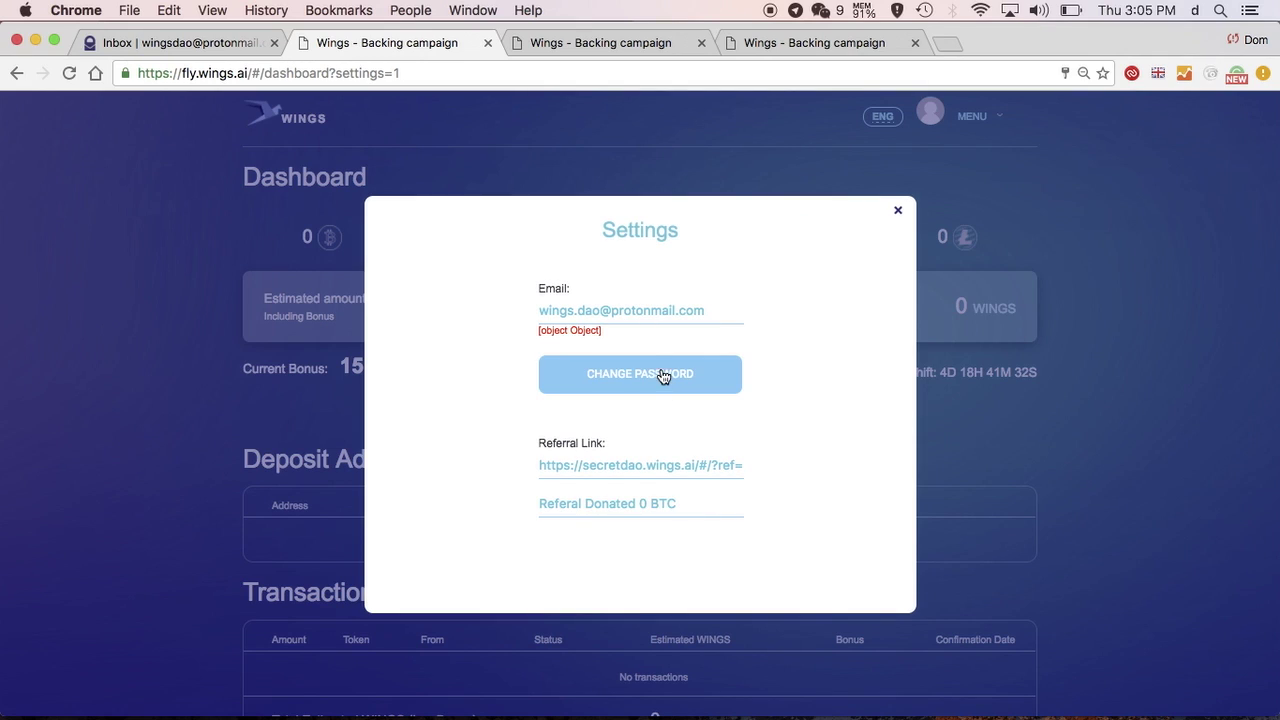
triple_click(582, 329)
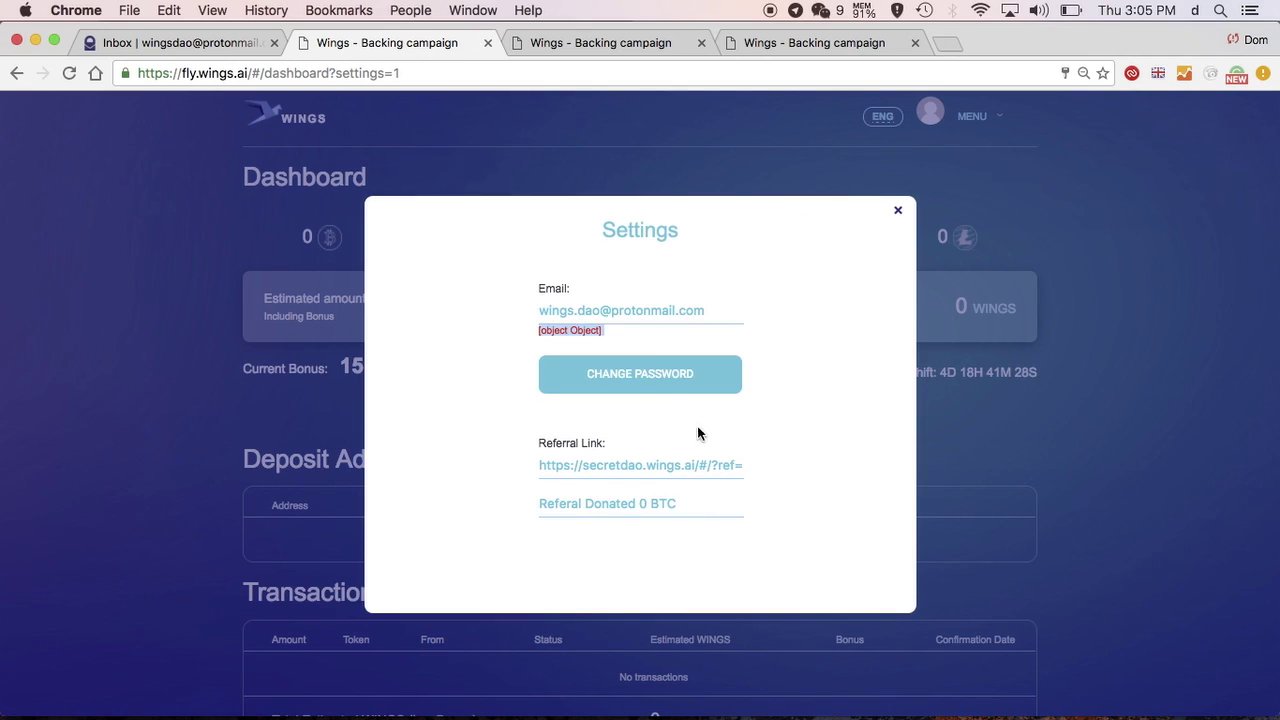
Examine the account e-mail and the full referral link in the account settings, including its ref part, and close the settings
triple_click(579, 311)
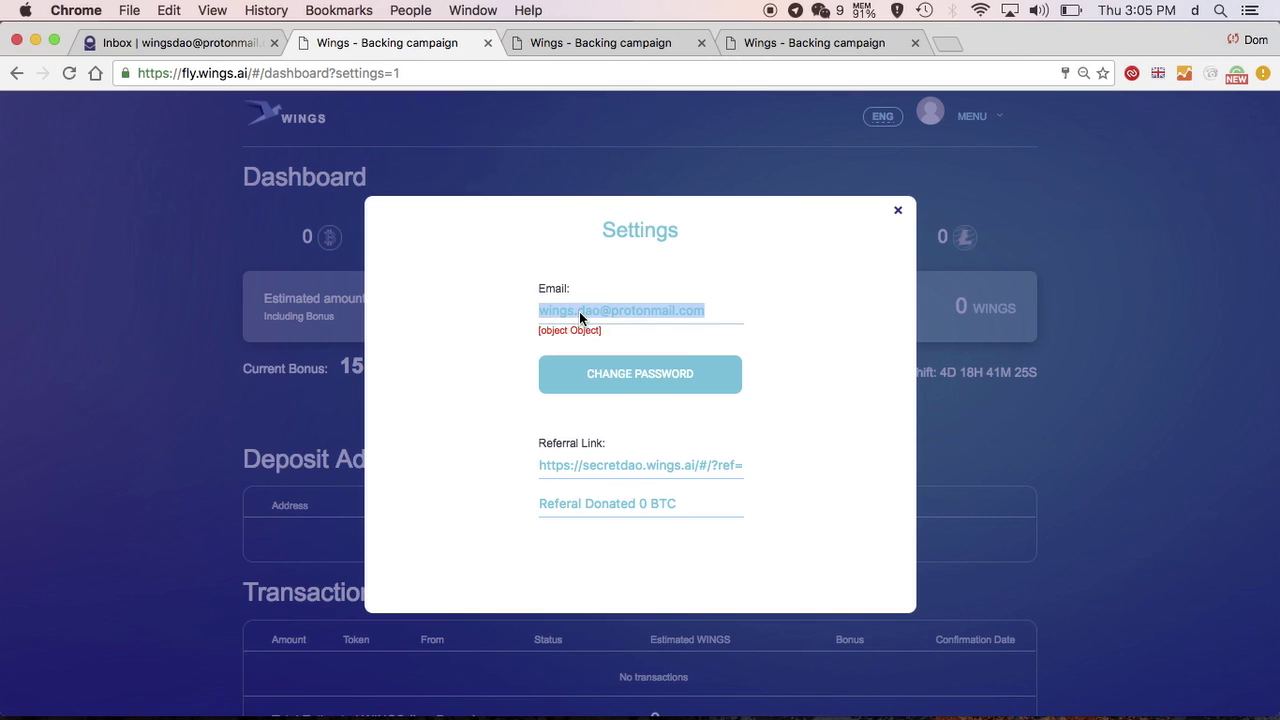
triple_click(609, 465)
click(609, 466)
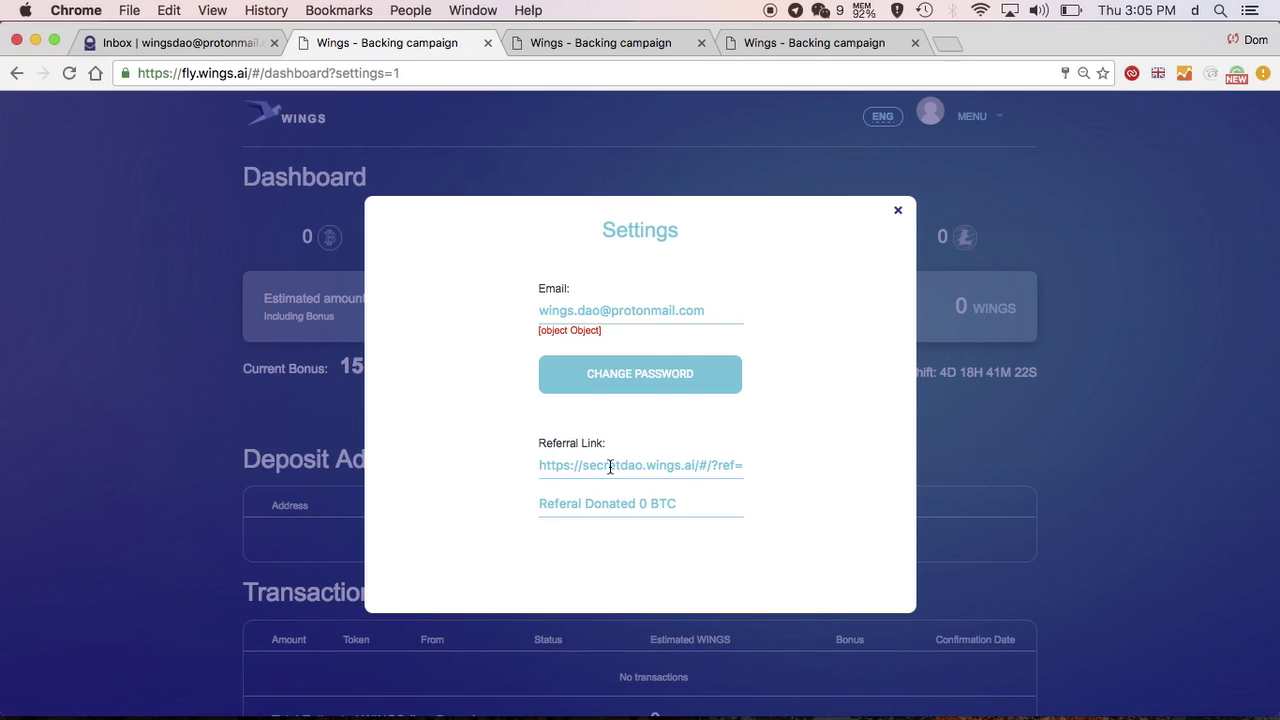
triple_click(606, 465)
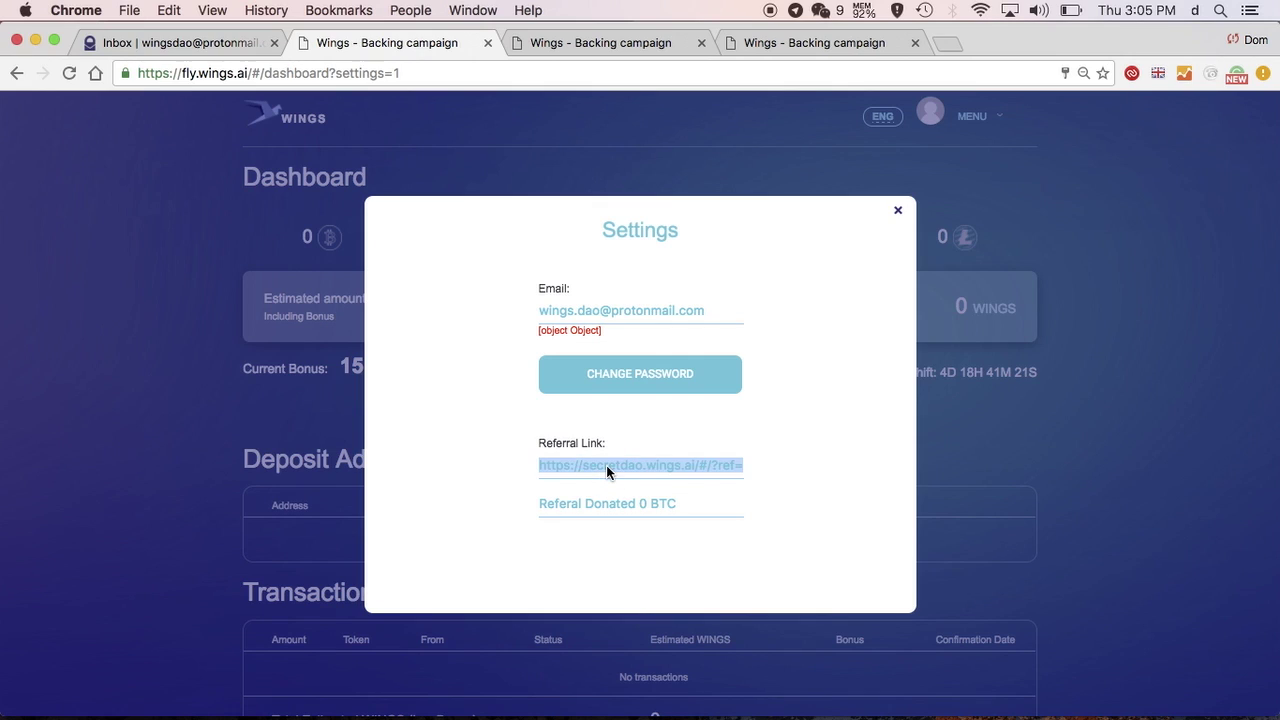
click(738, 469)
mouse_move(738, 469)
mouse_down()
mouse_move(749, 466)
mouse_move(701, 466)
mouse_move(760, 466)
mouse_up()
click(743, 469)
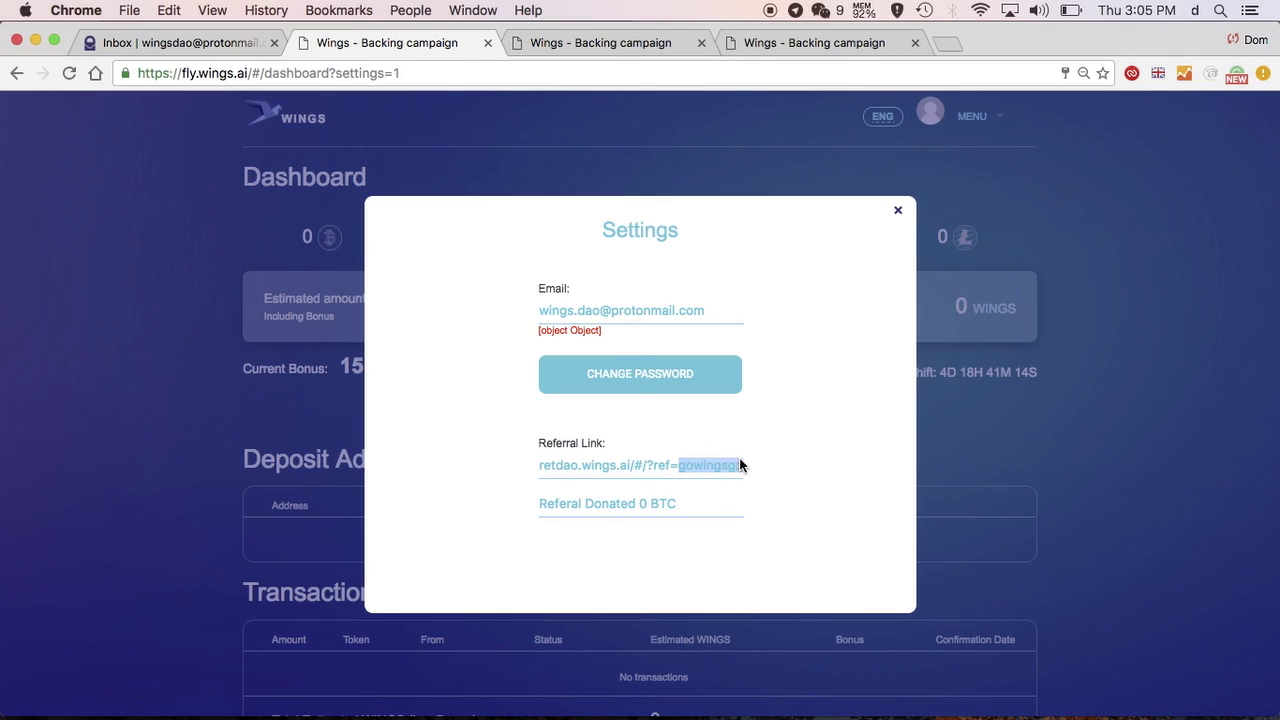
triple_click(718, 468)
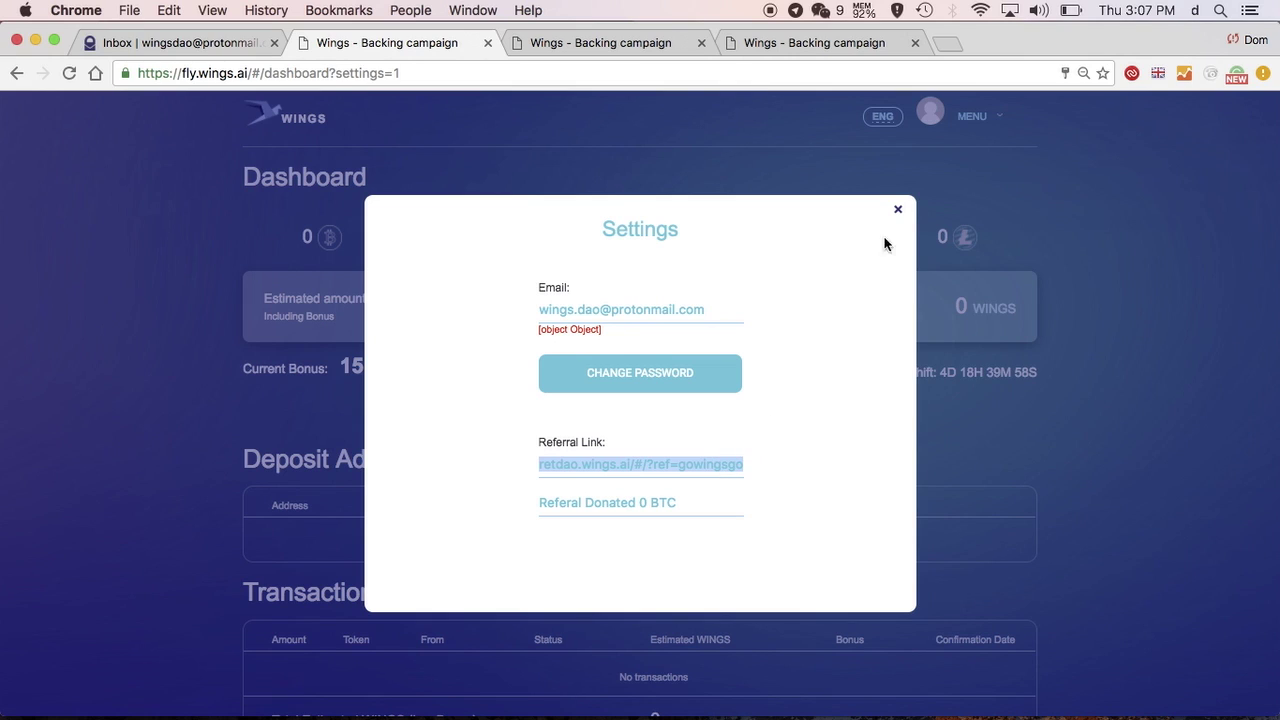
click(898, 210)
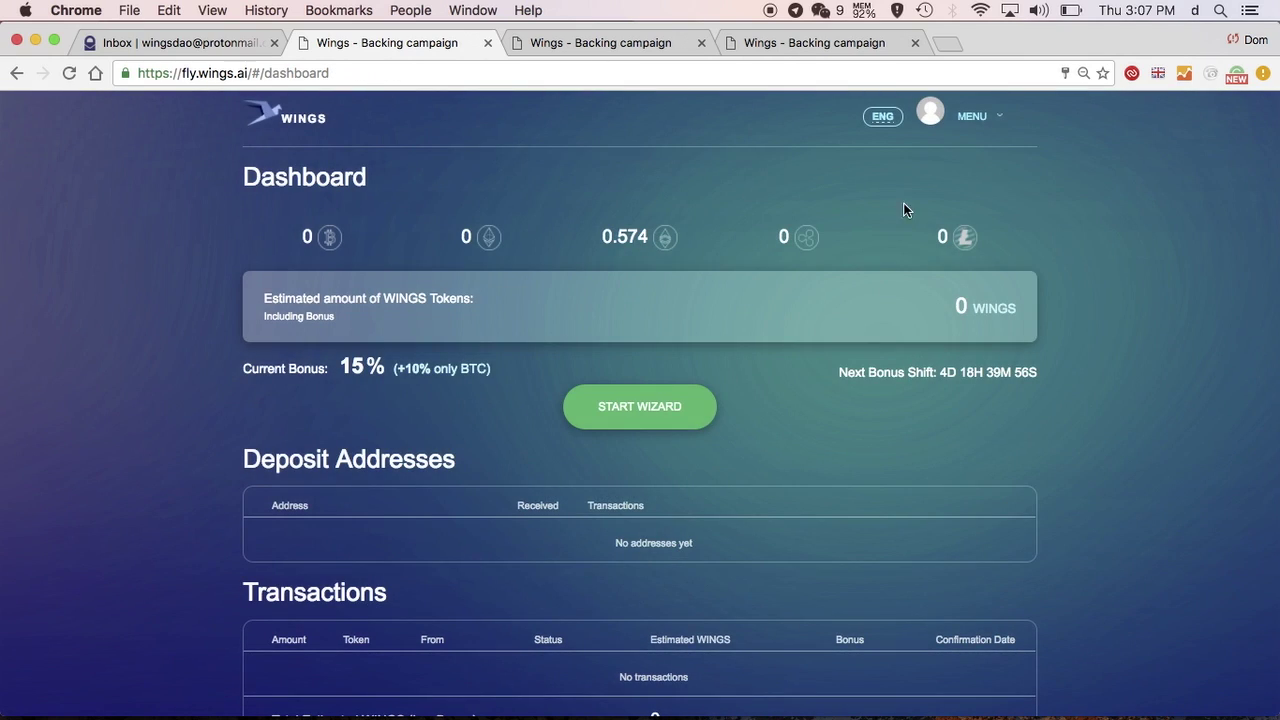
Look through the 2 Factor Authorization setup from enabling it past the QR code to the authorization token entry, and close it without confirming
click(978, 118)
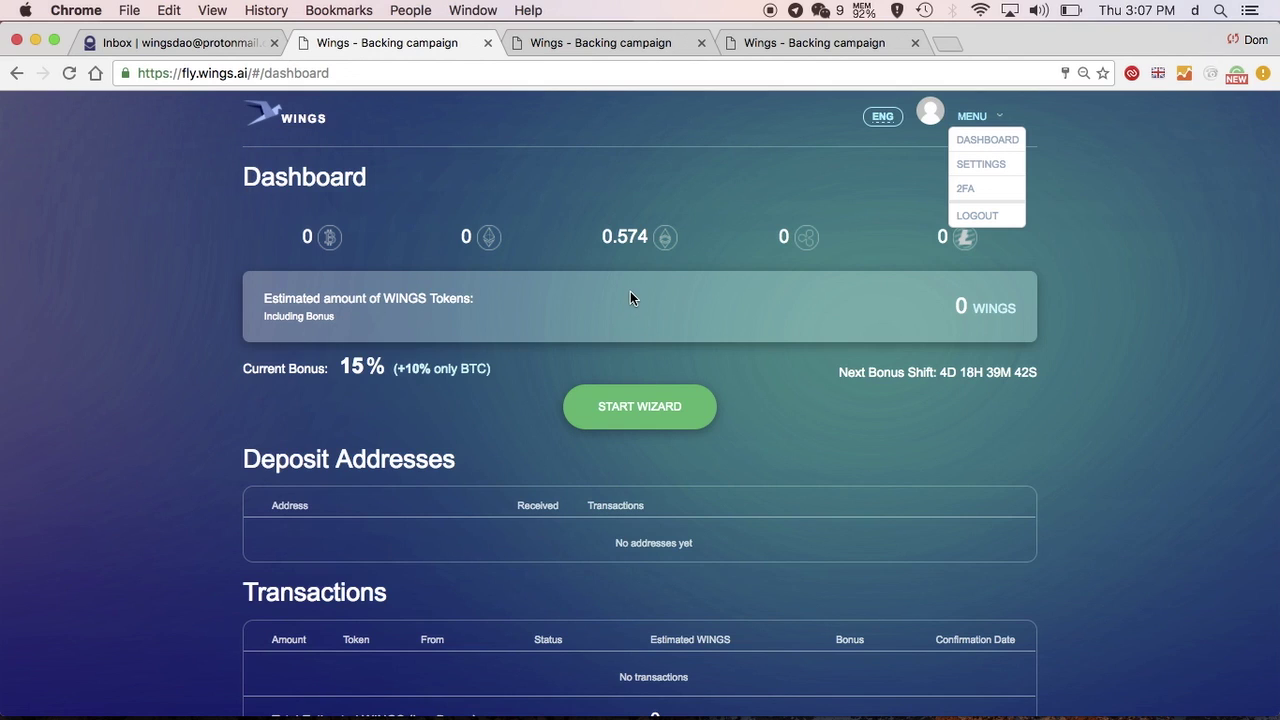
scroll(906, 244, down, 1)
scroll(906, 244, down, 3)
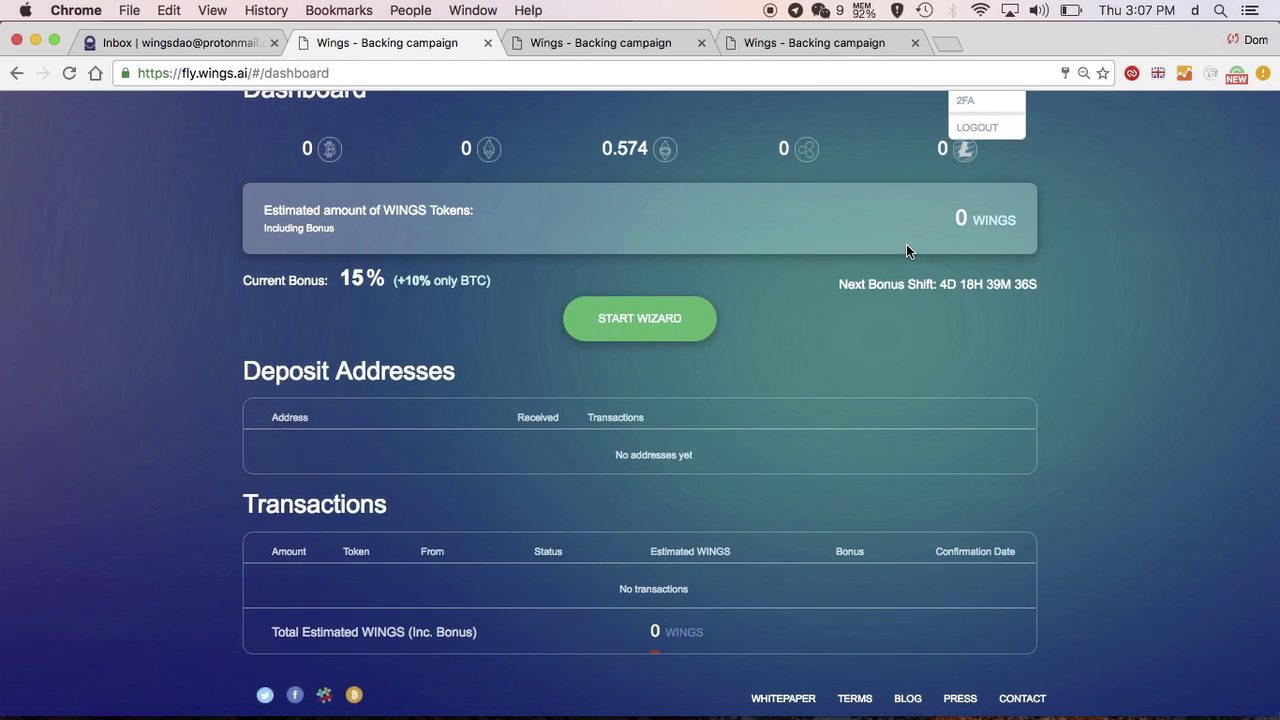
scroll(906, 244, down, 1)
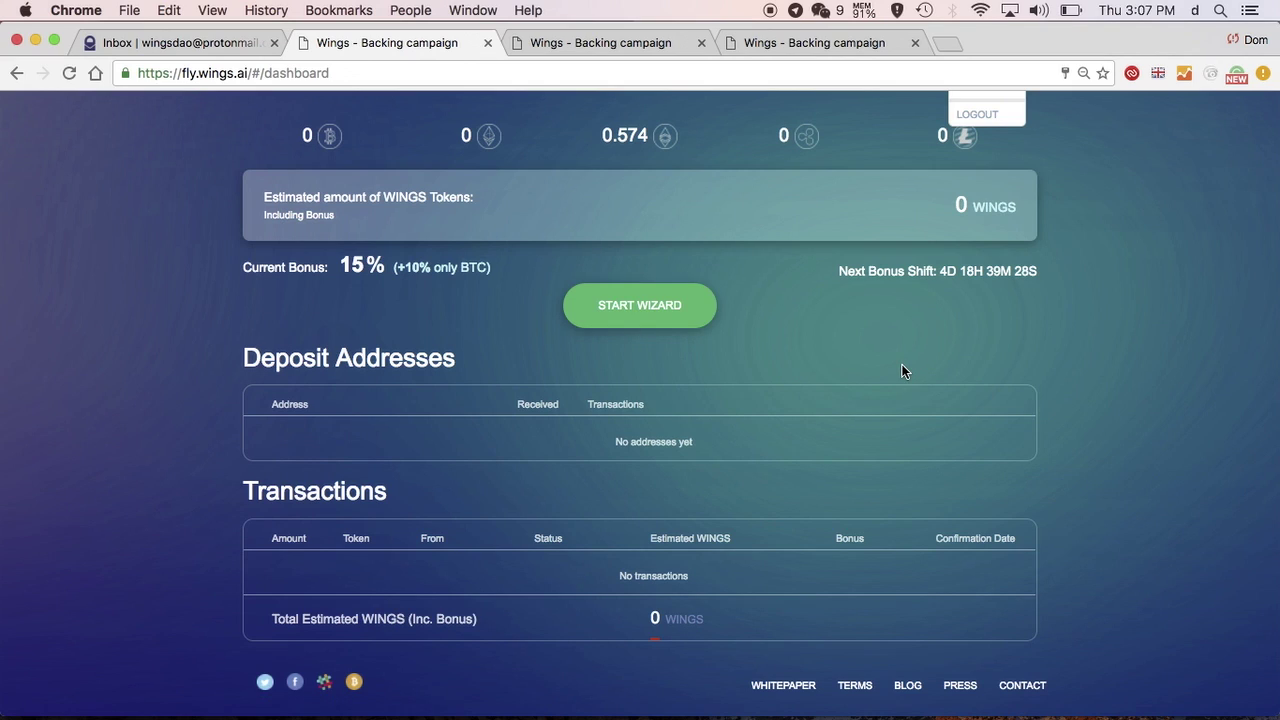
scroll(902, 364, down, 1)
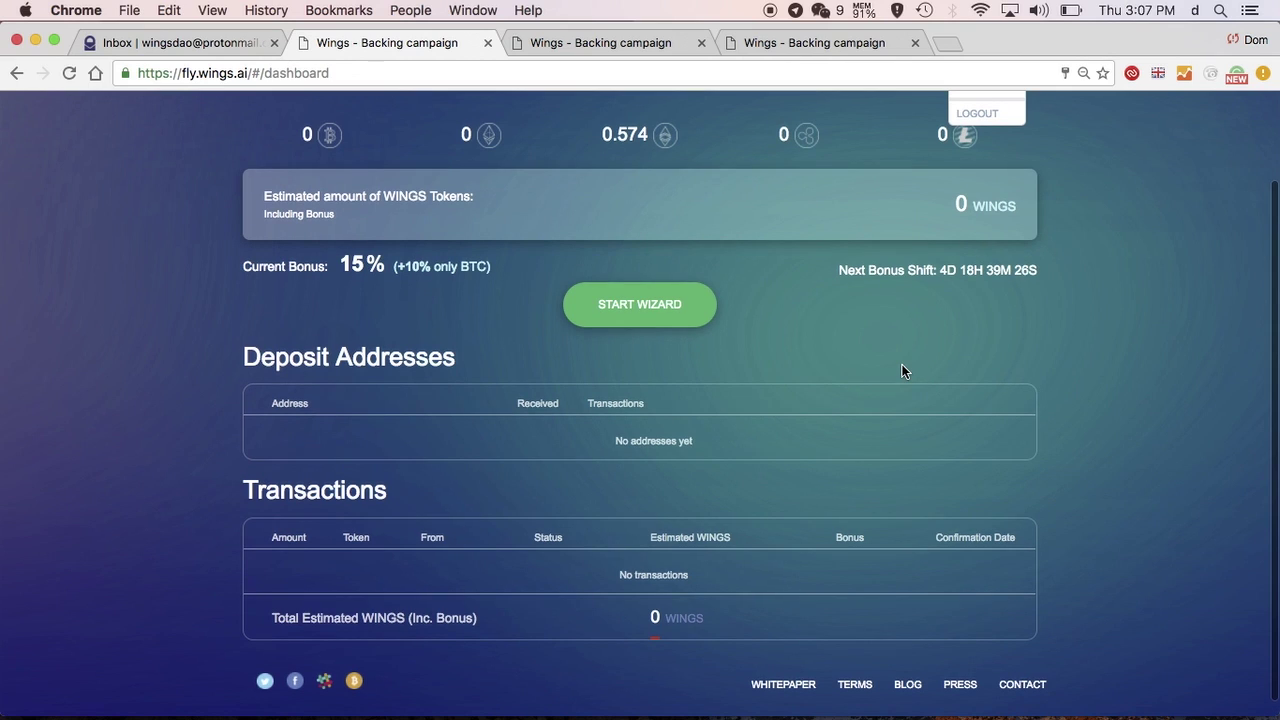
scroll(902, 371, up, 2)
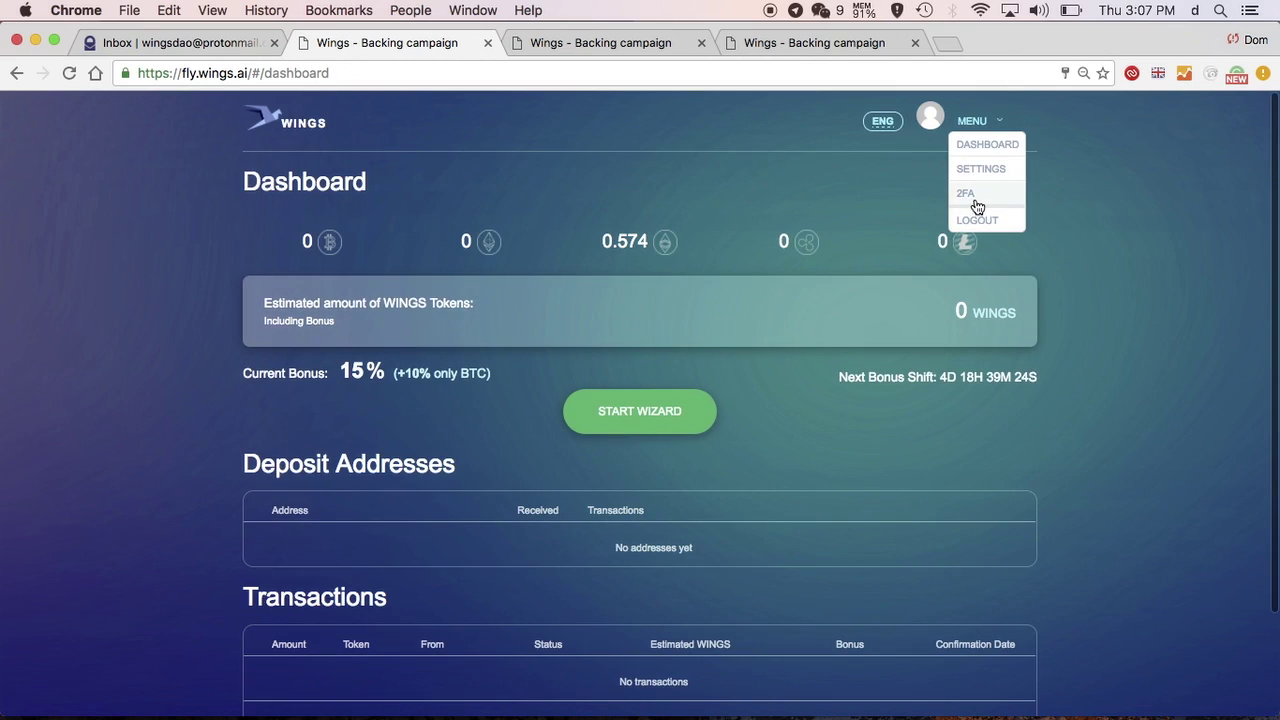
click(966, 194)
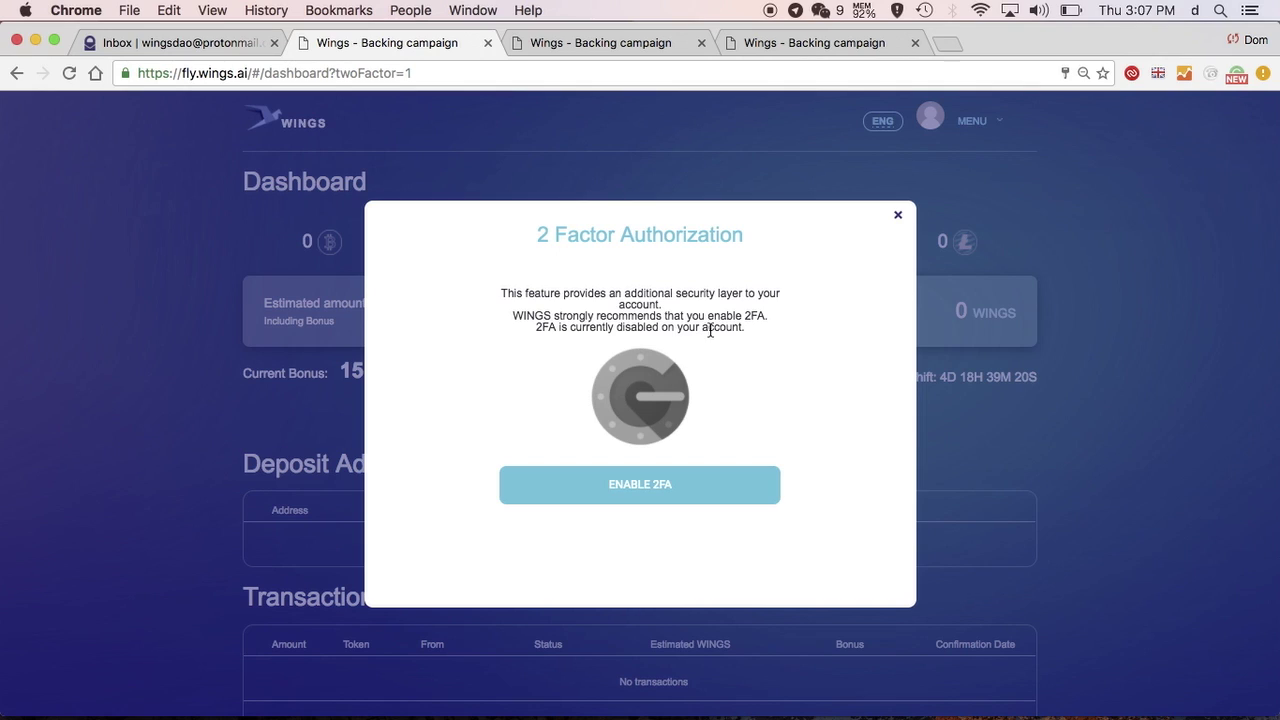
click(665, 499)
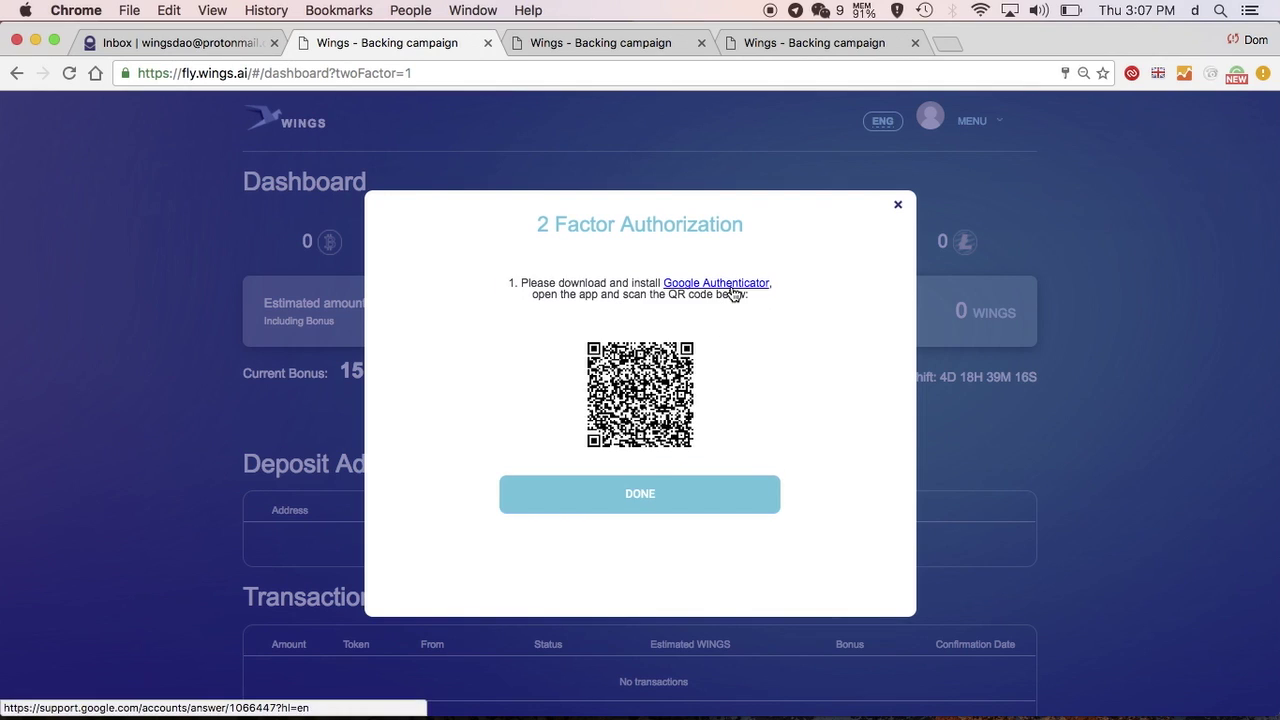
click(688, 491)
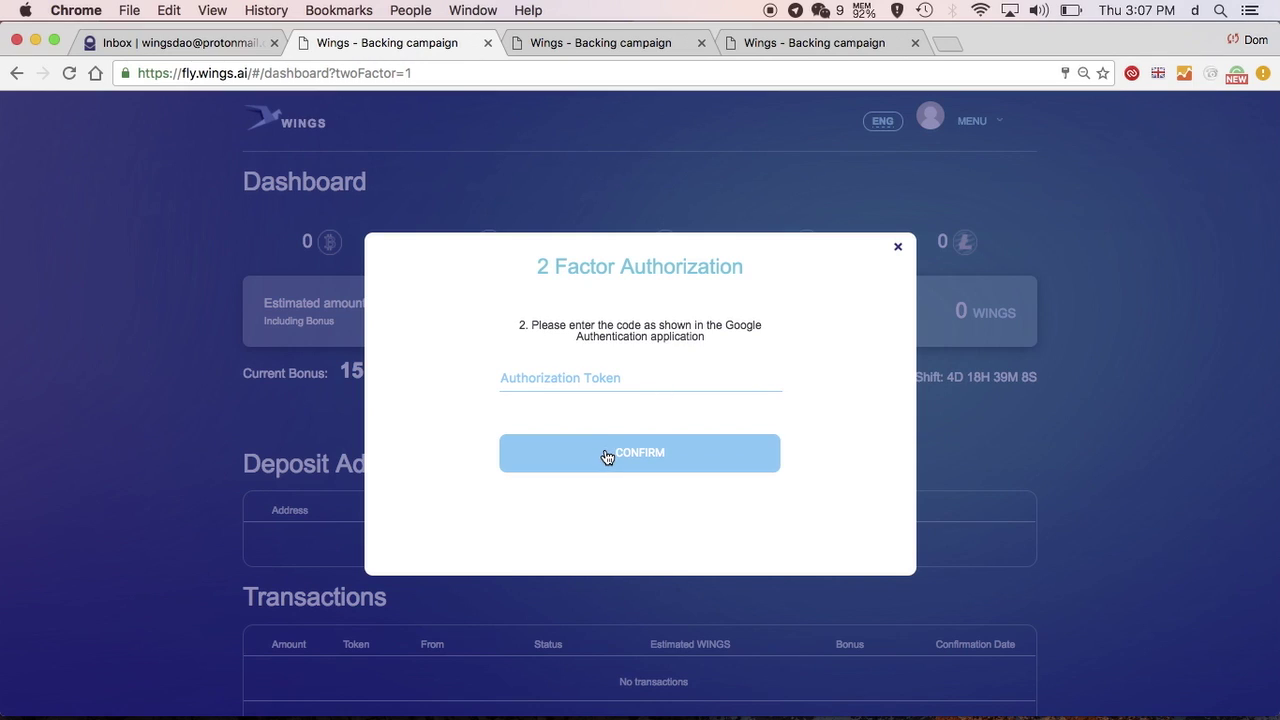
click(898, 249)
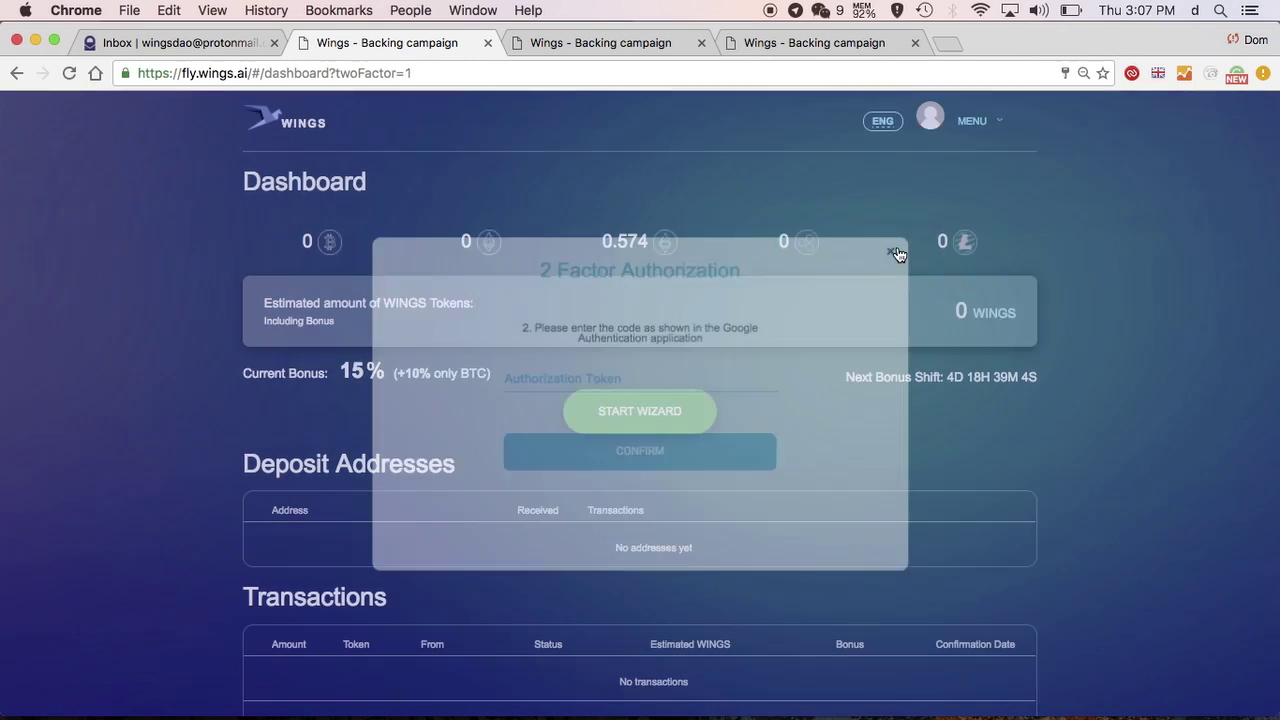
Start the backing wizard from the dashboard to reach its currency selection
scroll(854, 248, down, 5)
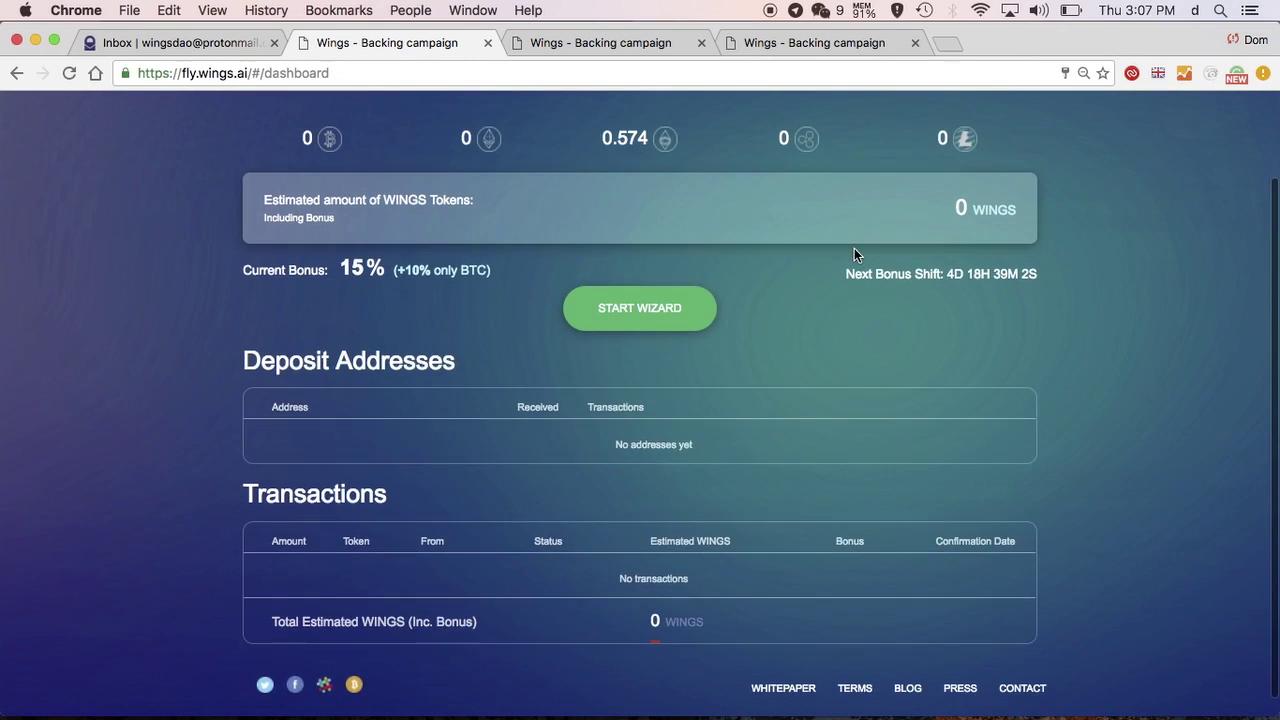
scroll(854, 248, up, 3)
scroll(854, 253, down, 1)
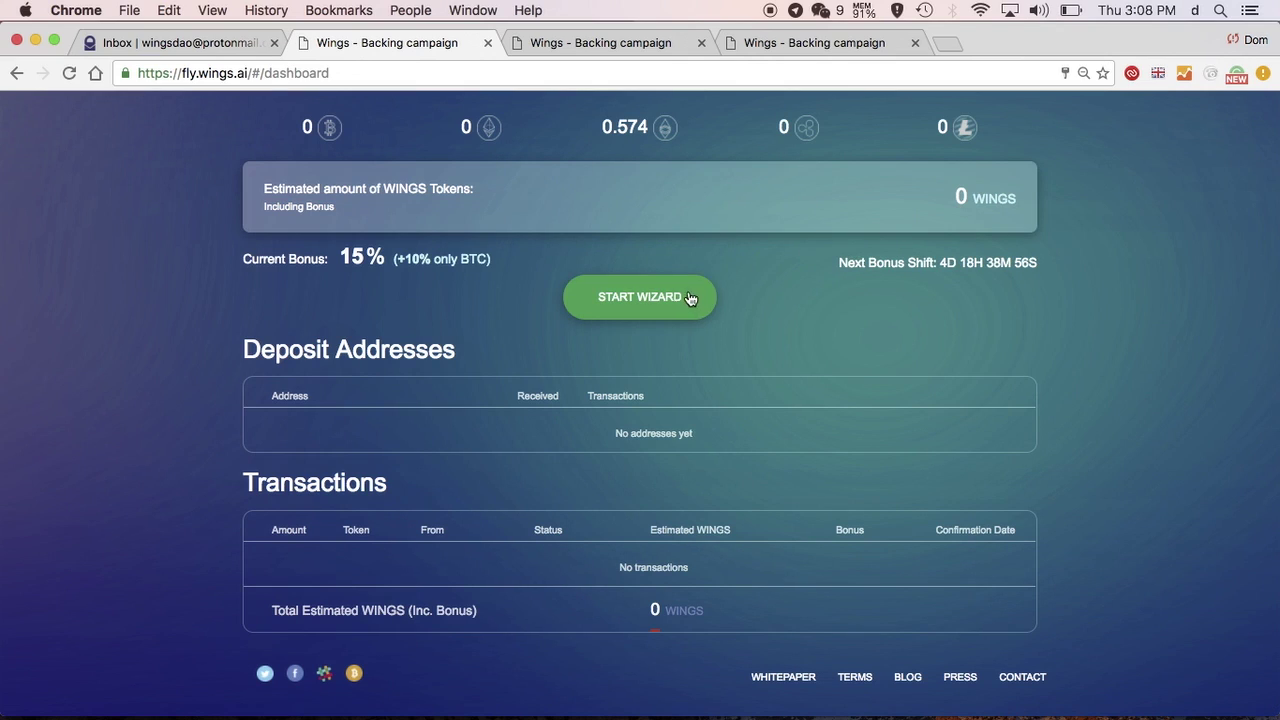
click(624, 311)
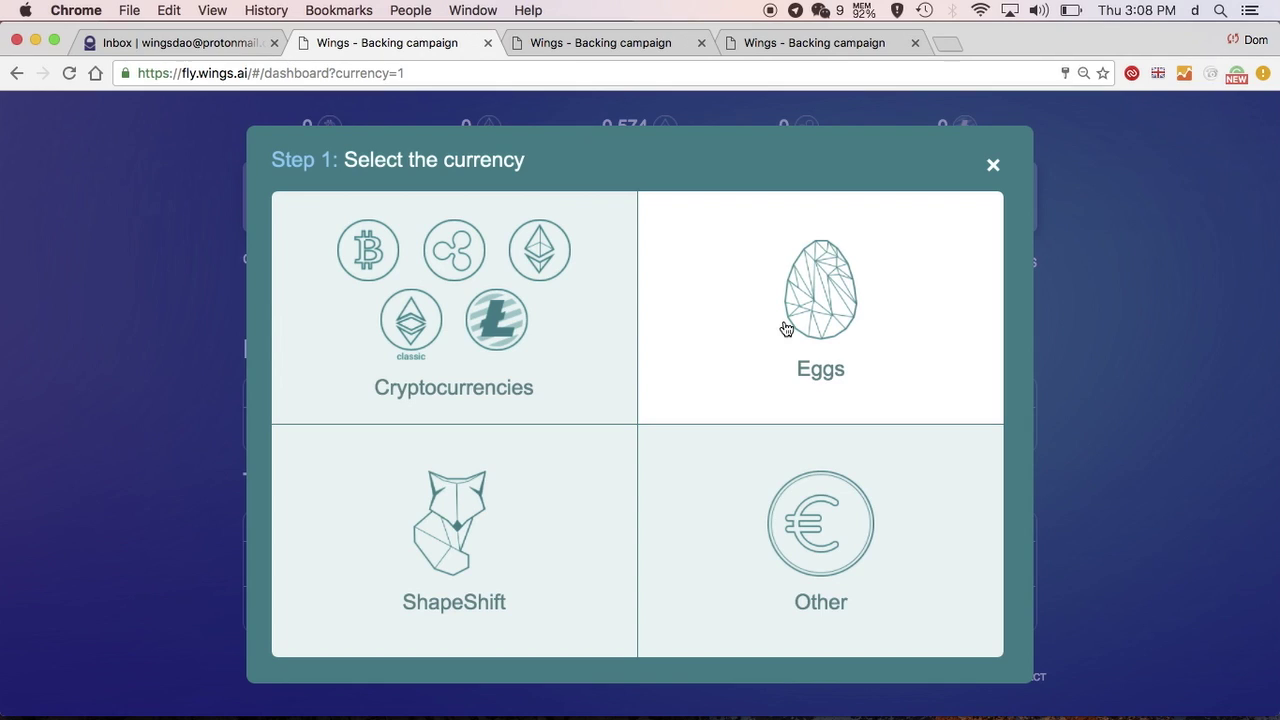
Look at the Eggs option and the Other option, follow the Cashila request to its site, and return to the Wings dashboard
click(848, 288)
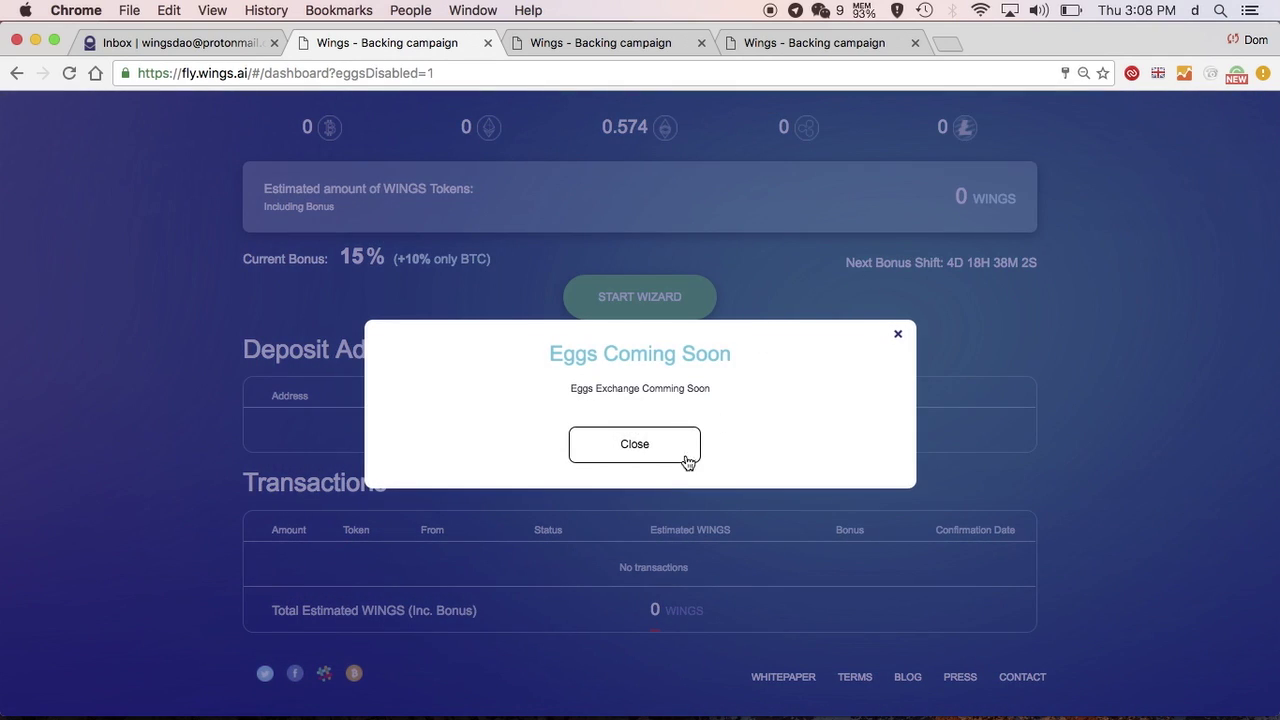
click(616, 452)
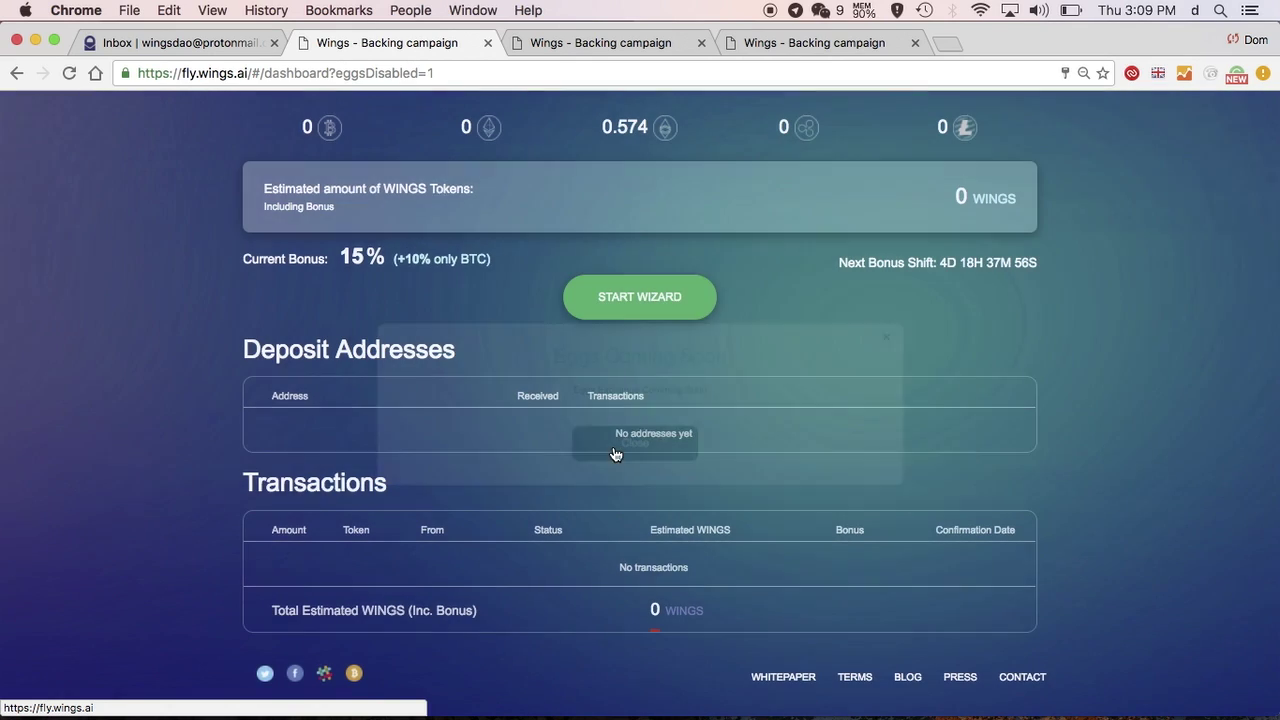
click(663, 312)
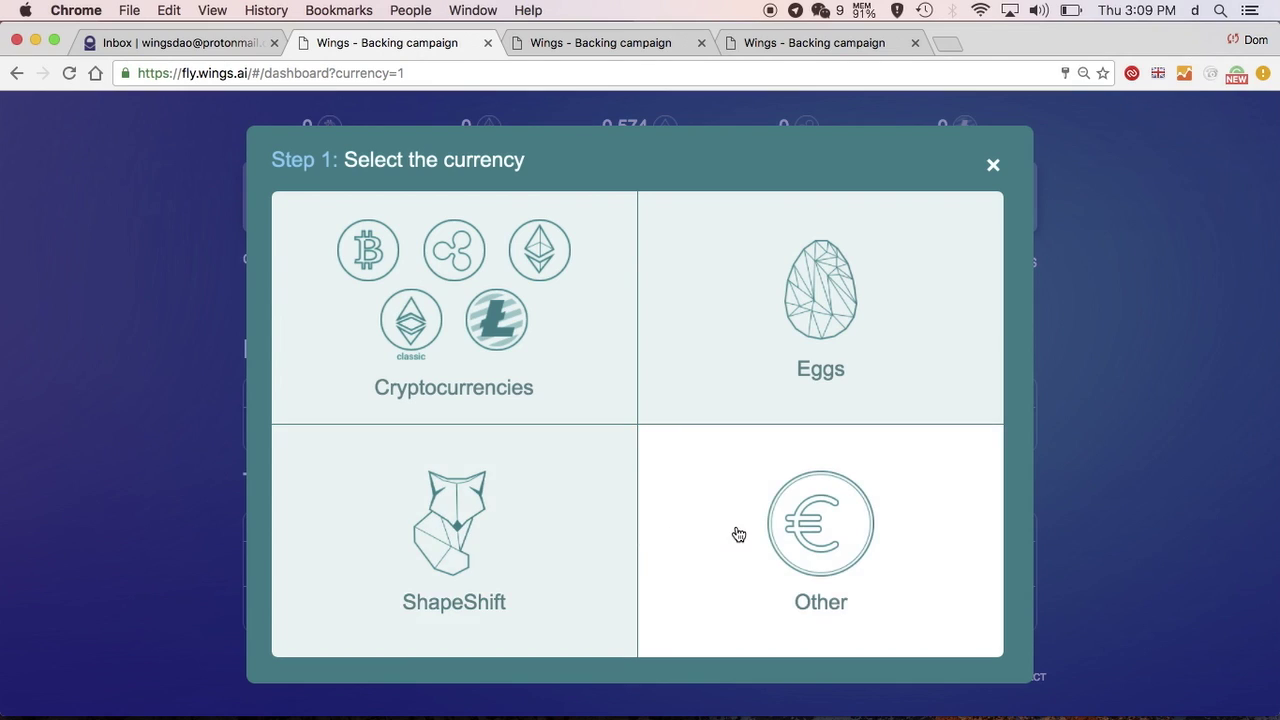
click(803, 535)
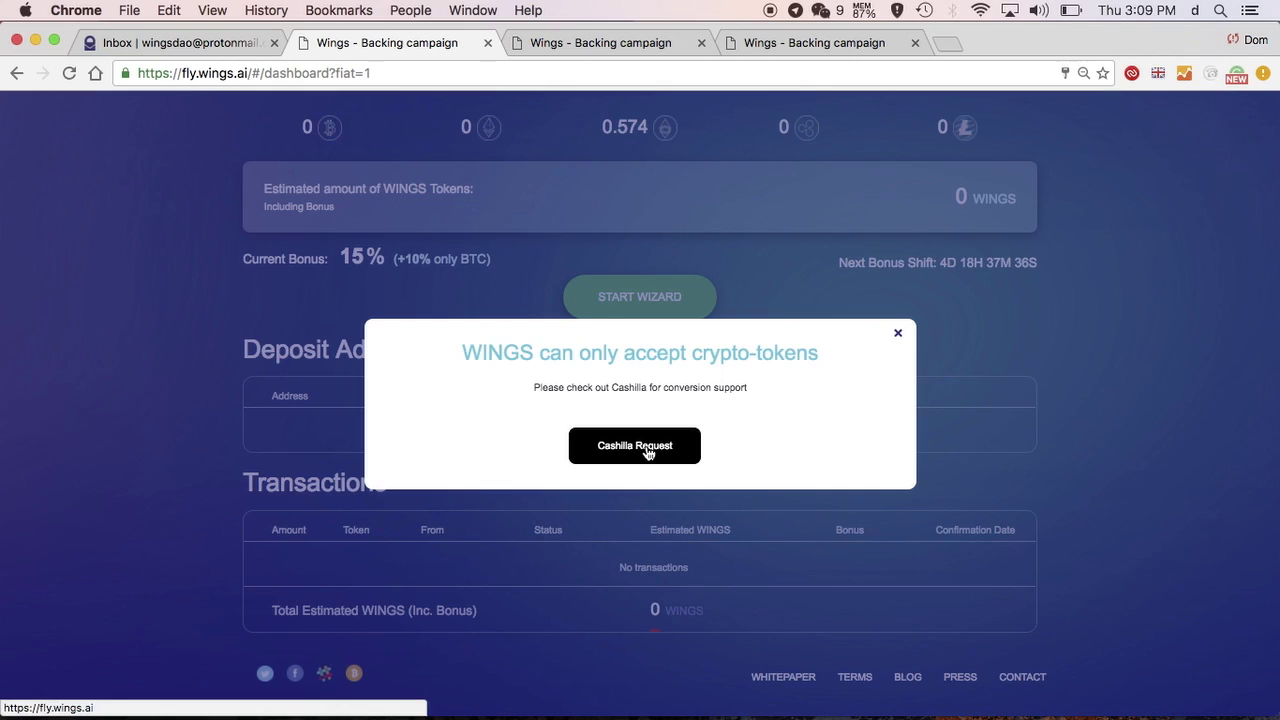
click(647, 453)
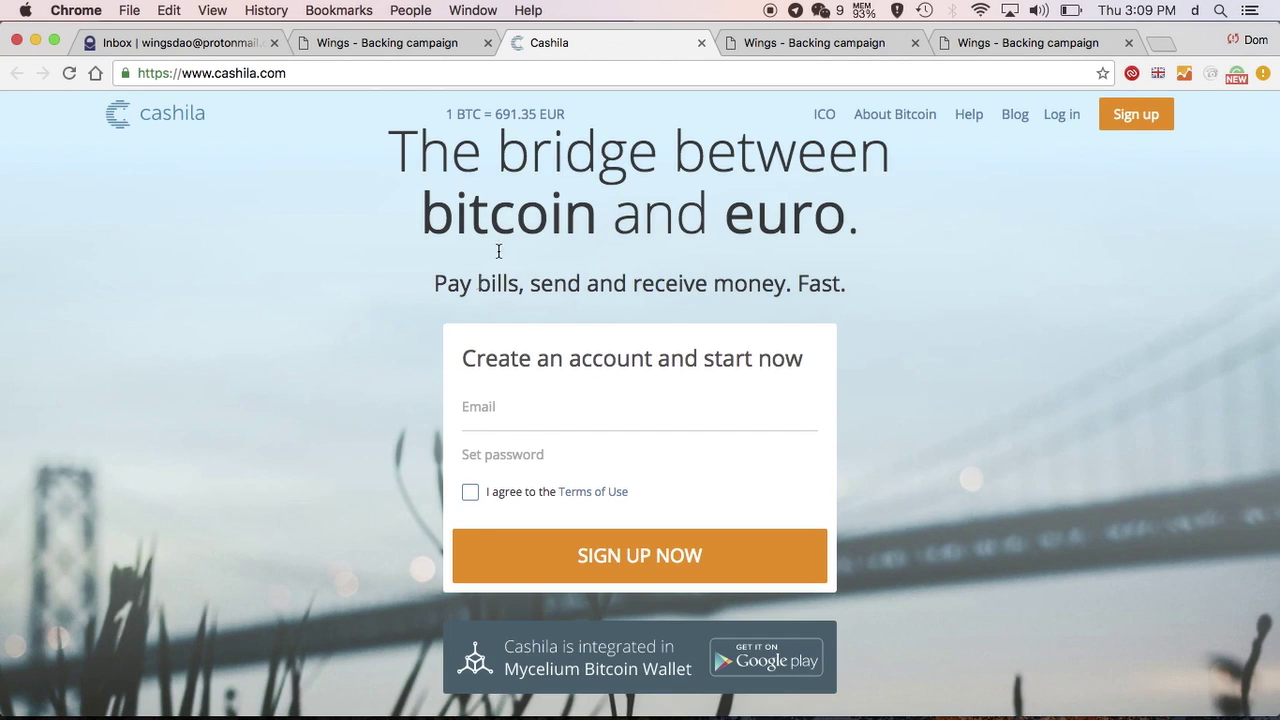
click(384, 43)
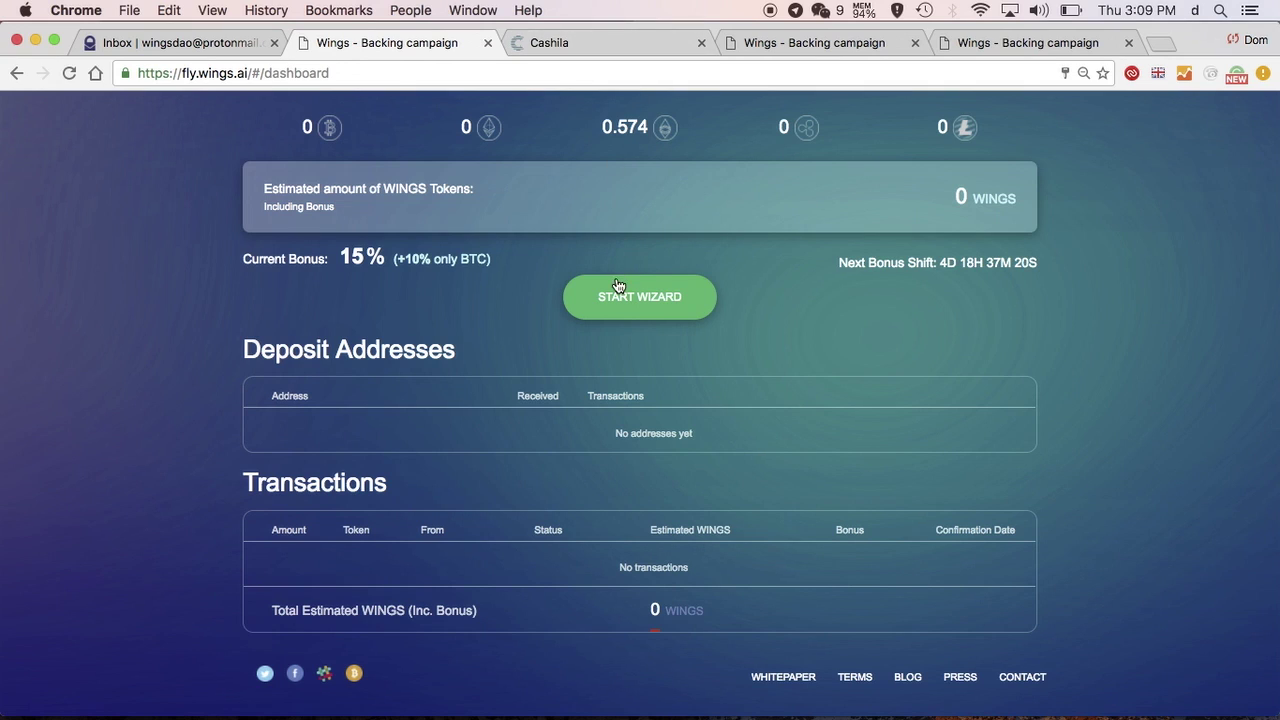
Generate a Bitcoin deposit address with the wizard and finish it
click(615, 285)
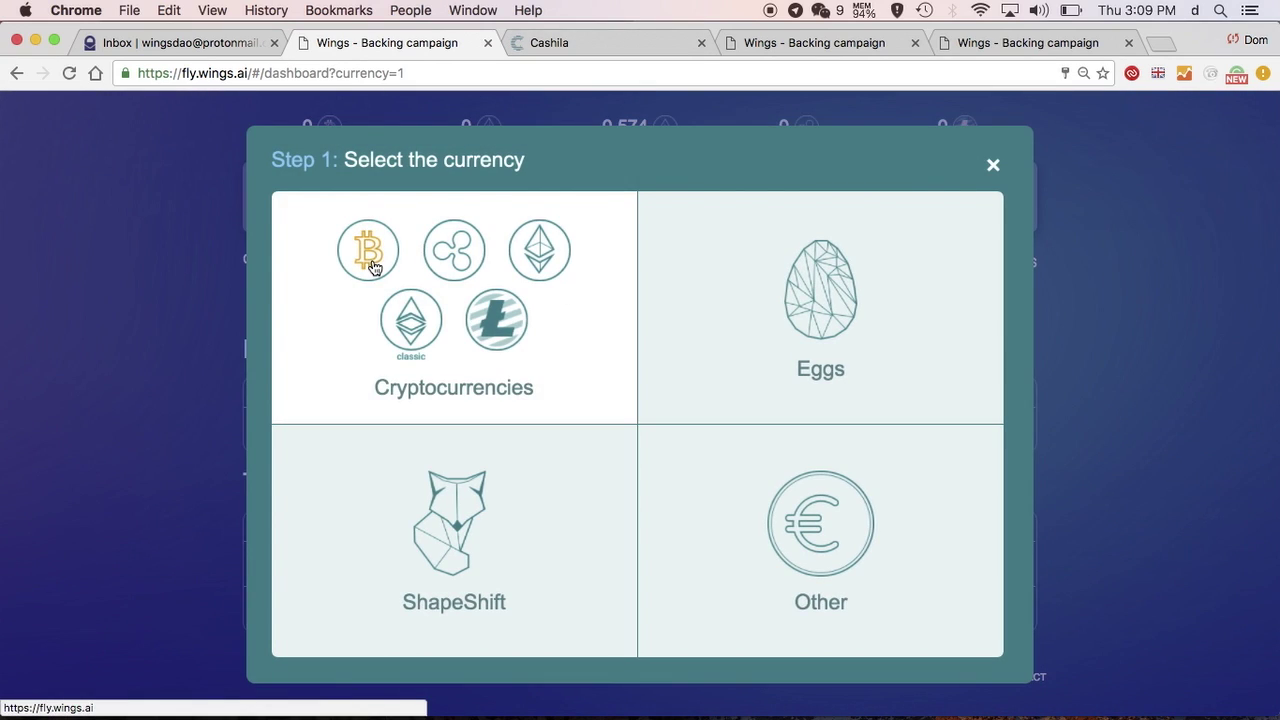
click(368, 255)
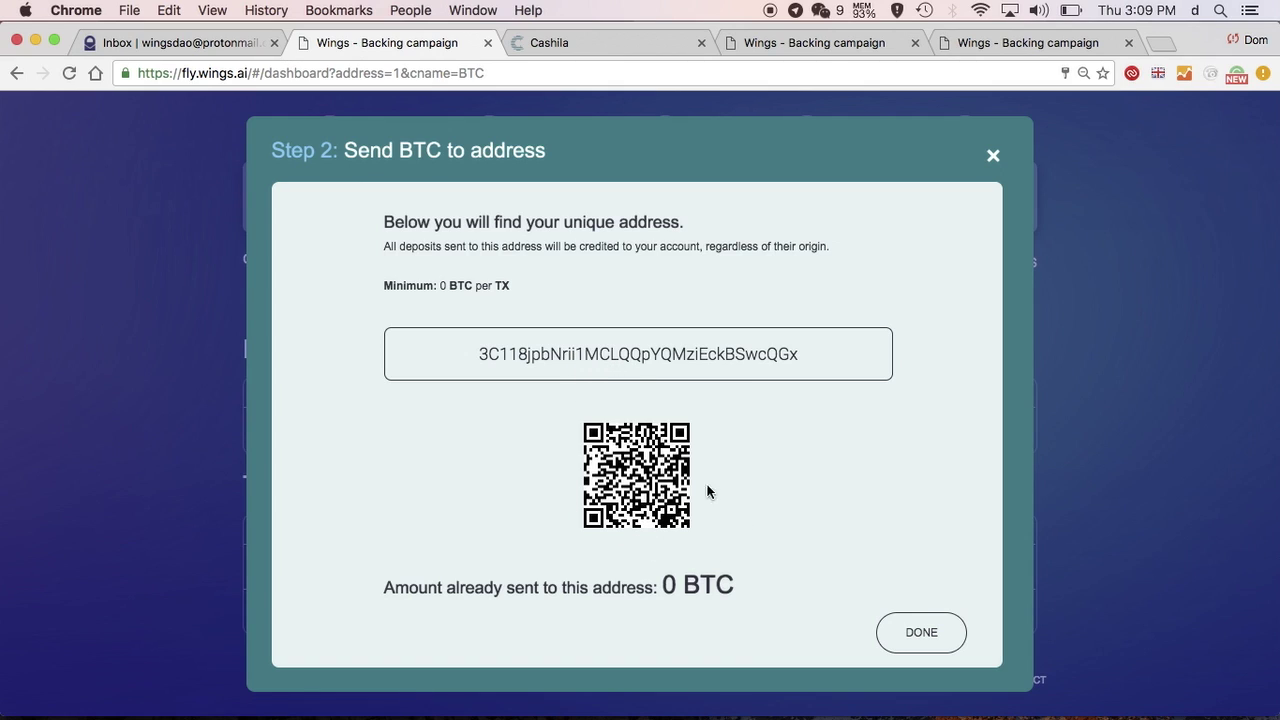
click(909, 635)
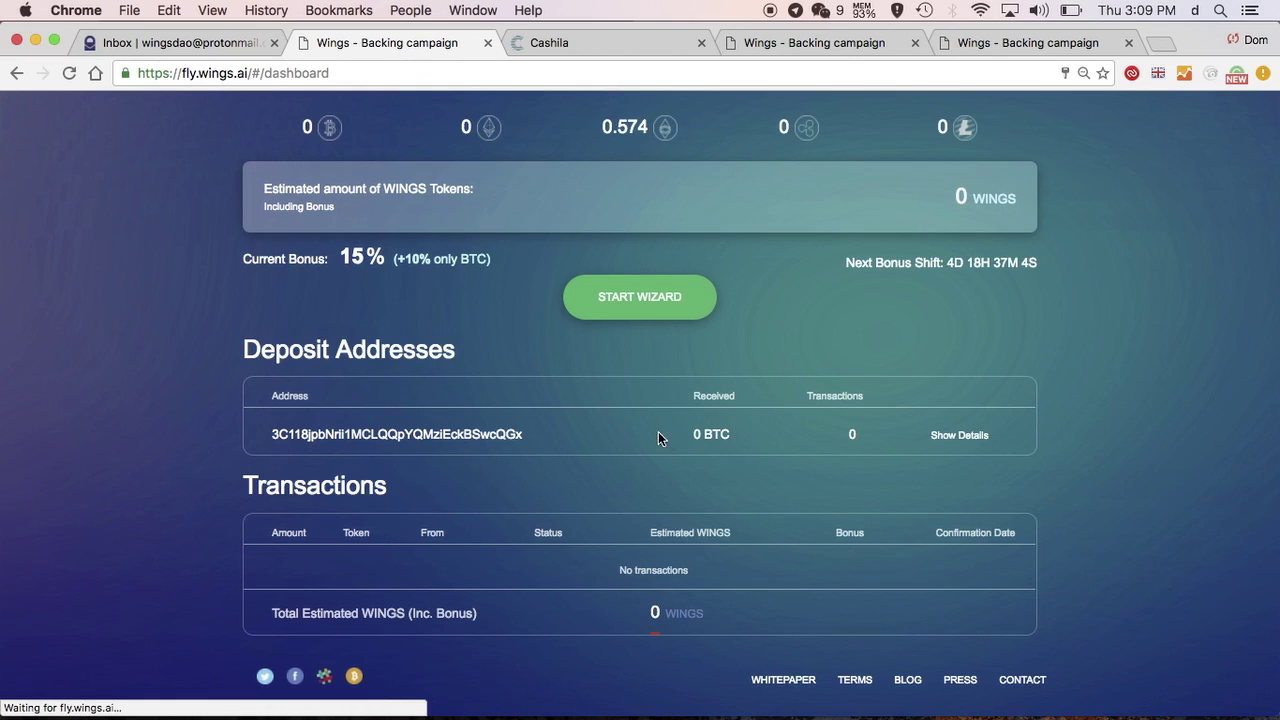
Generate an Ethereum Classic (ETC) deposit address with the wizard and finish it
click(632, 302)
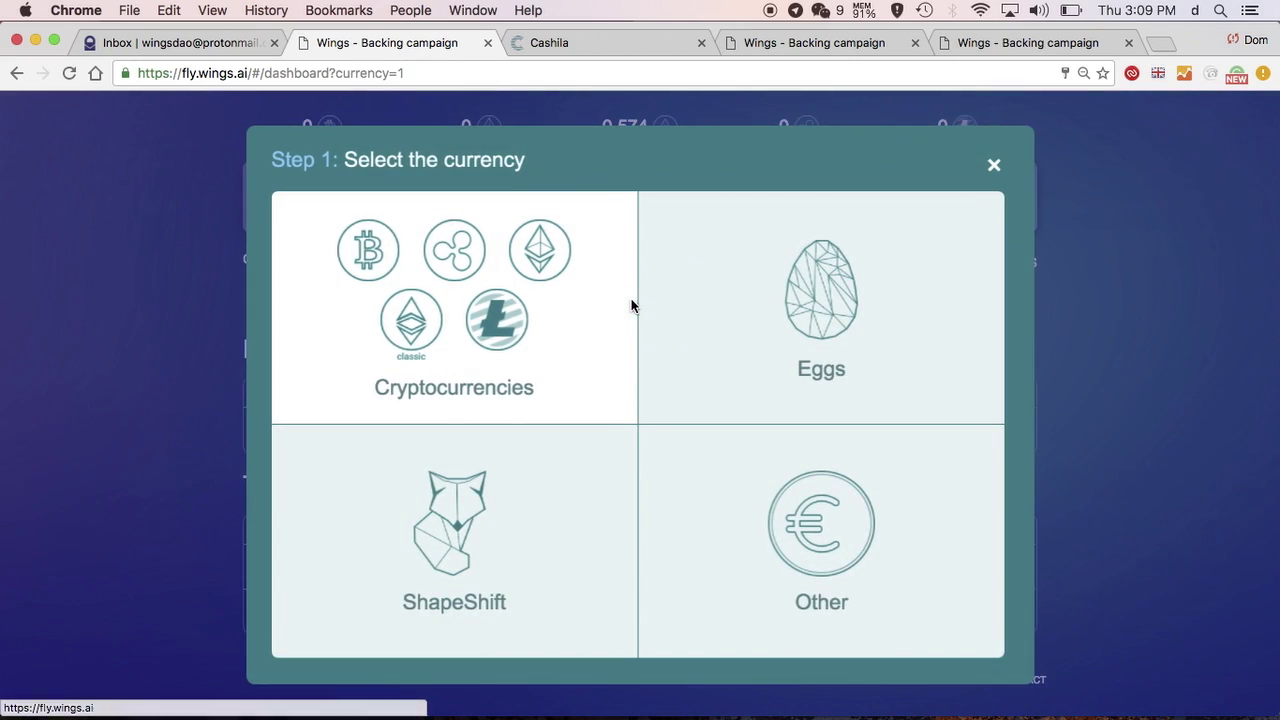
click(399, 342)
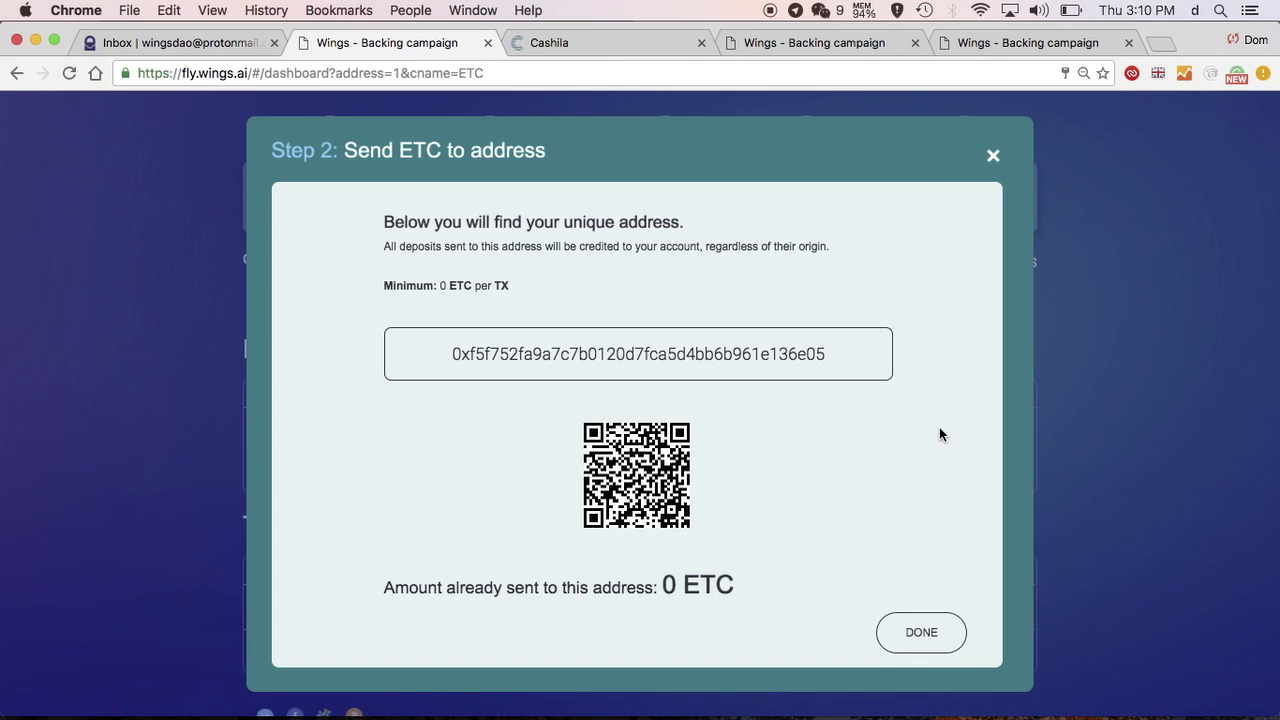
click(920, 645)
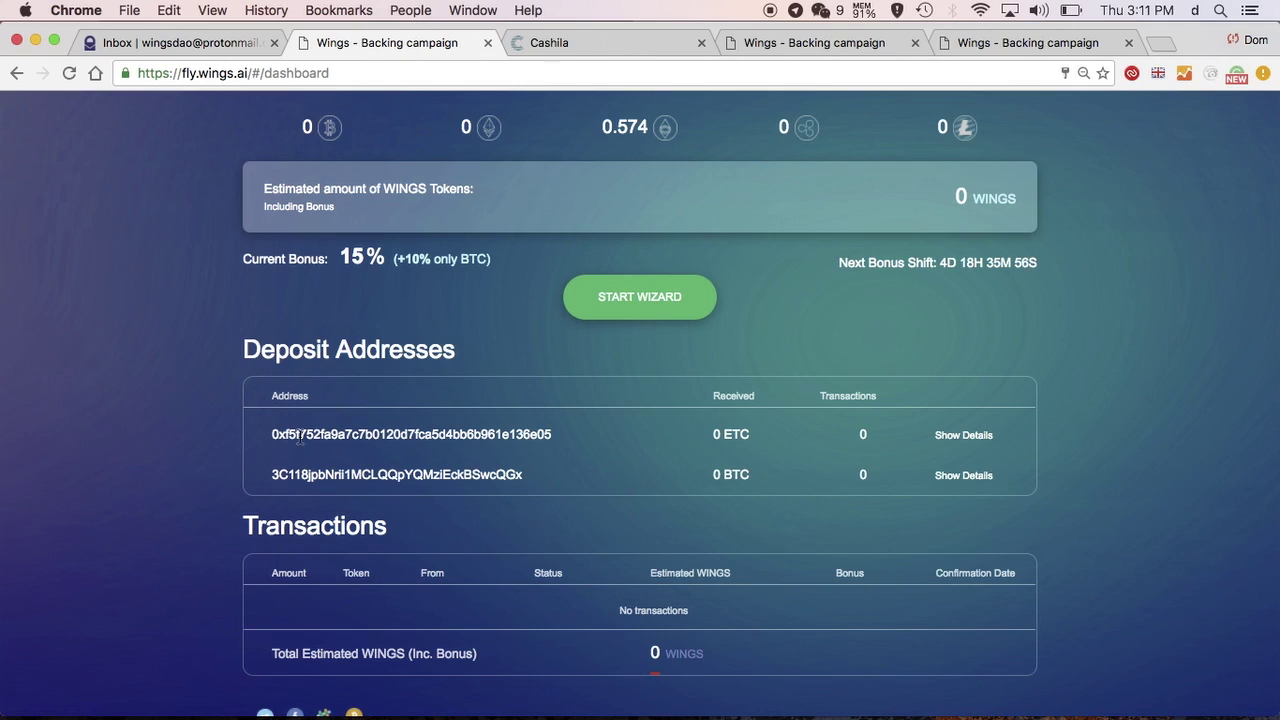
Highlight the ETC deposit address in the list, view its details, and close them
drag(265, 441, 790, 437)
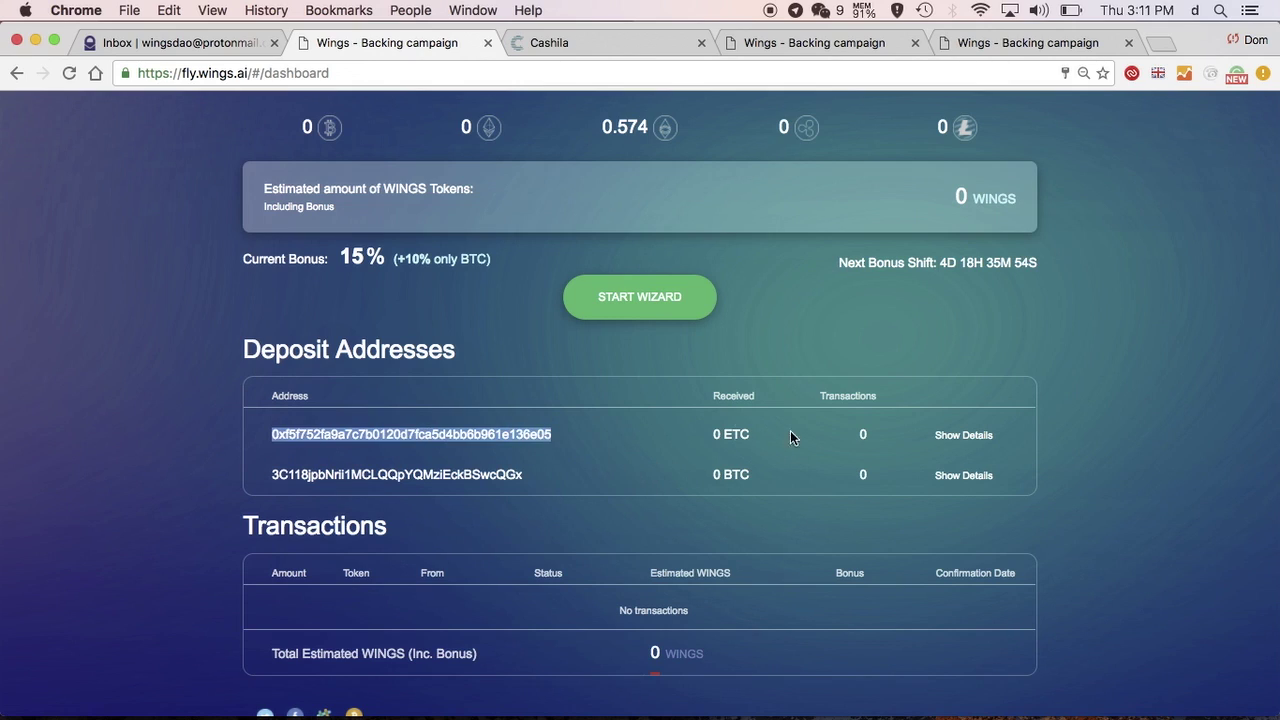
click(965, 436)
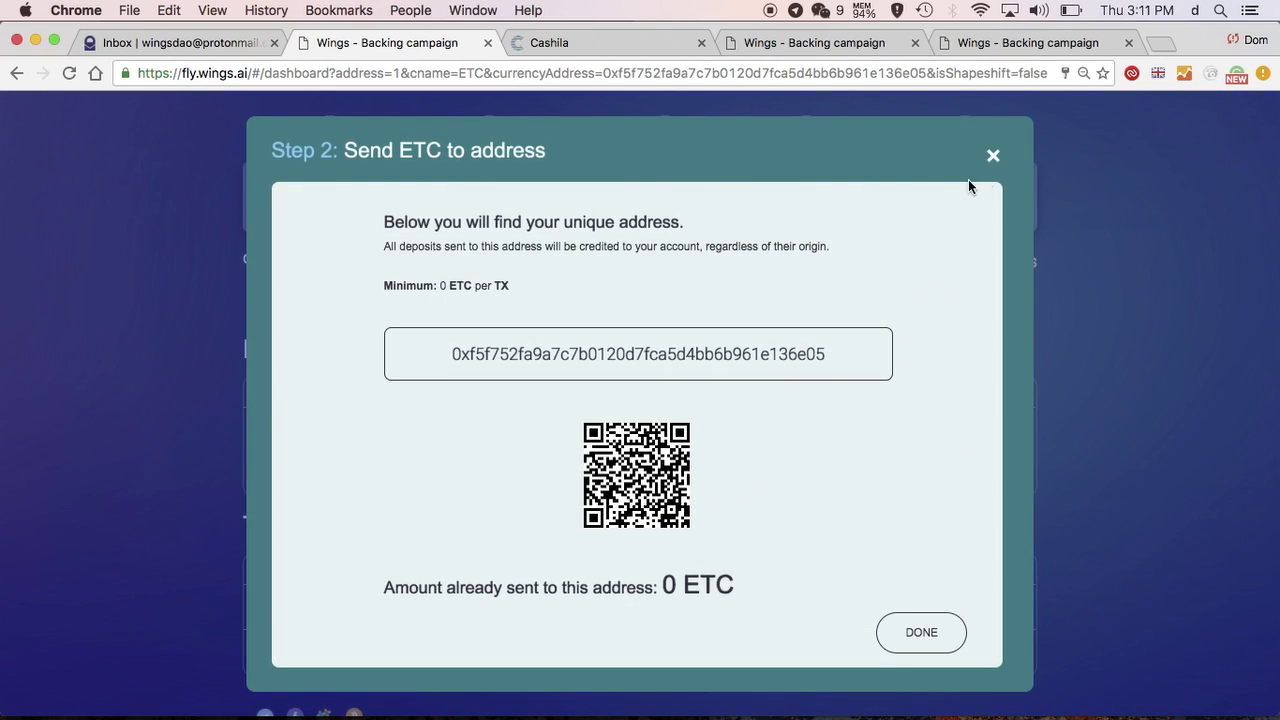
click(994, 158)
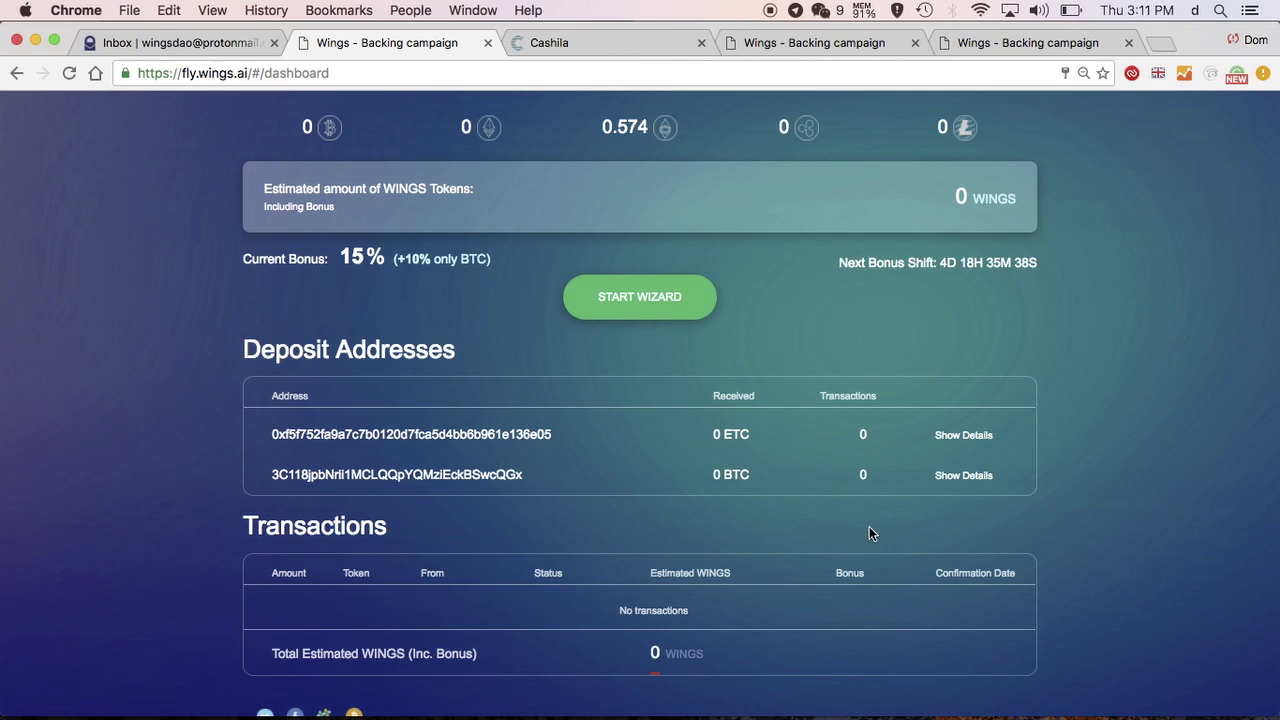
Log out of the current Wings account from the dashboard
click(827, 47)
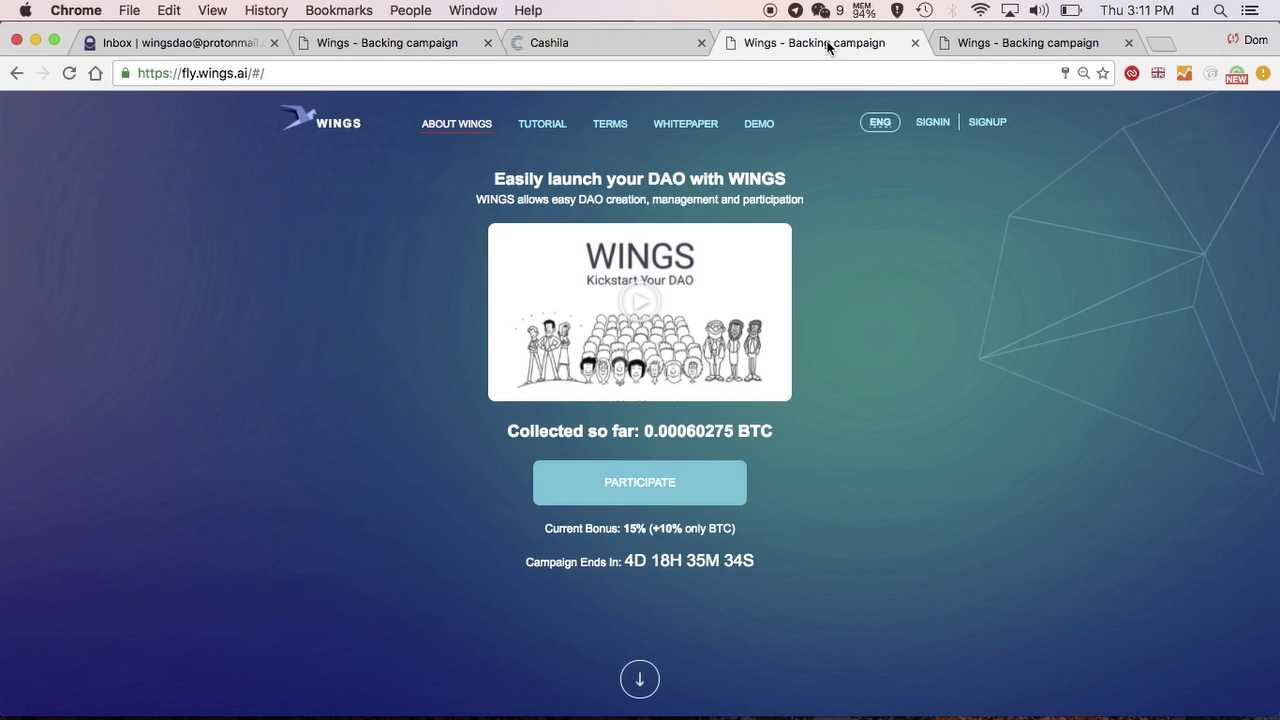
click(399, 46)
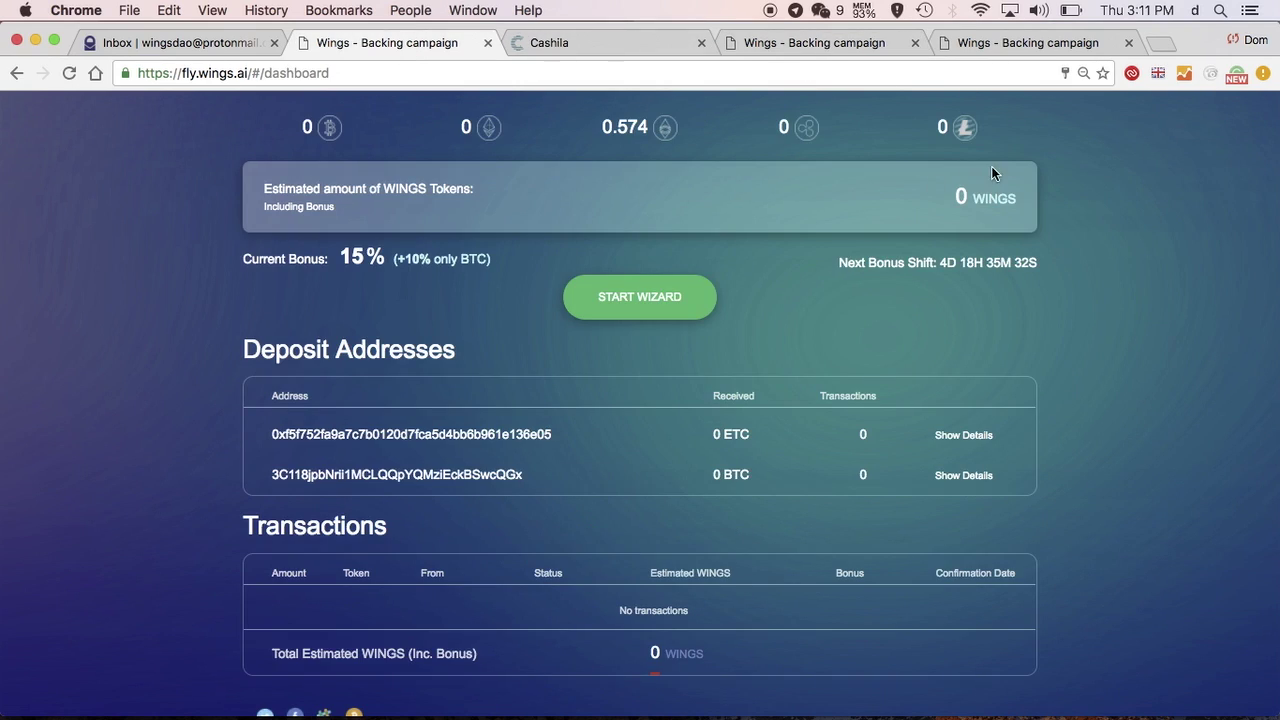
scroll(988, 179, up, 3)
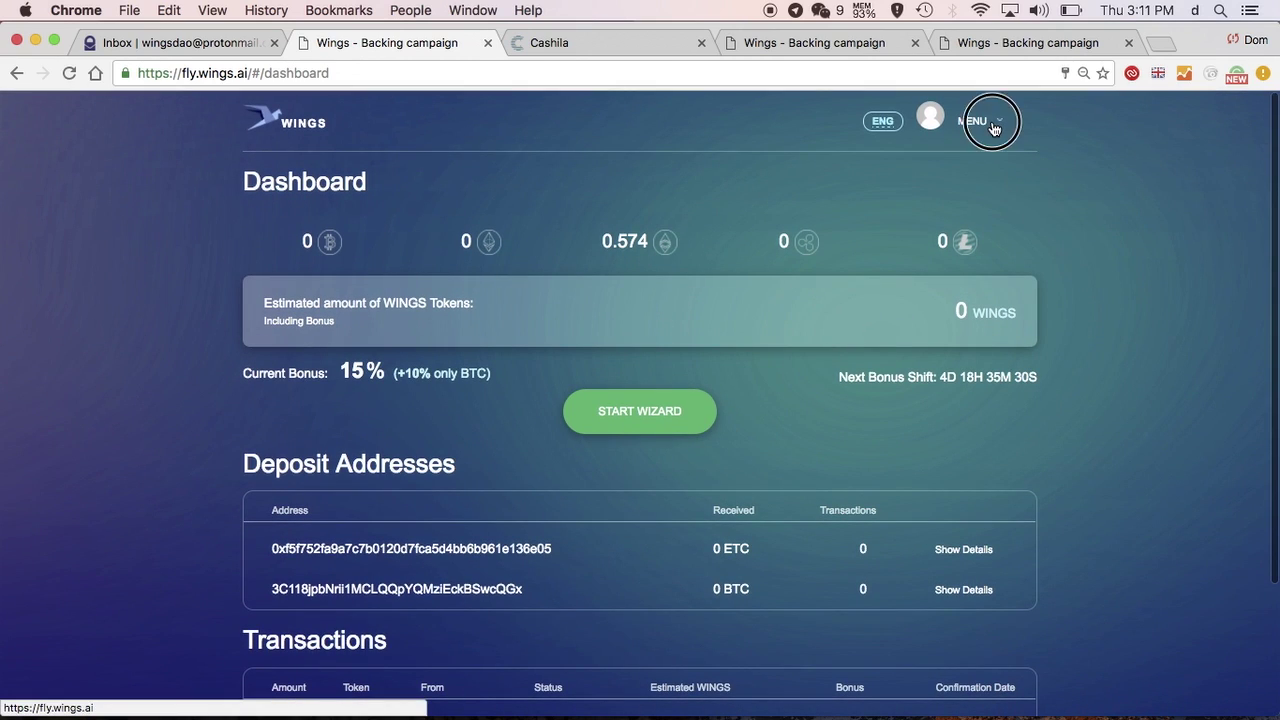
click(994, 125)
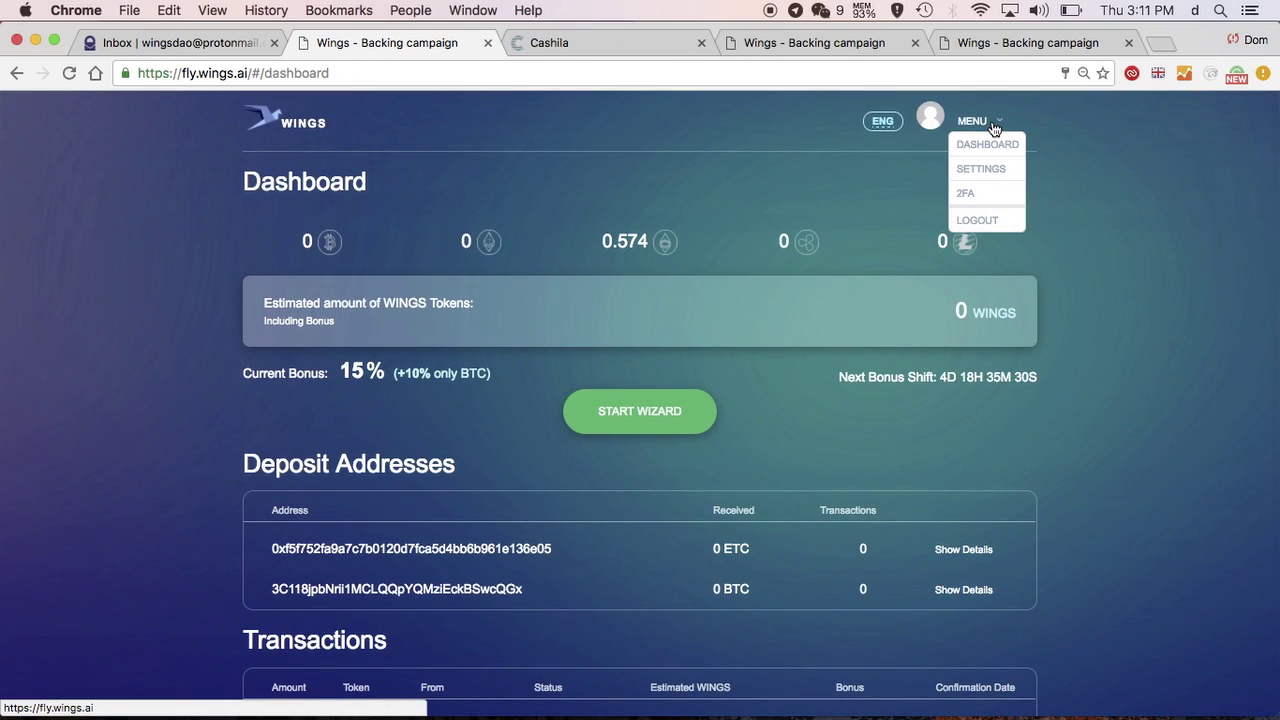
click(984, 222)
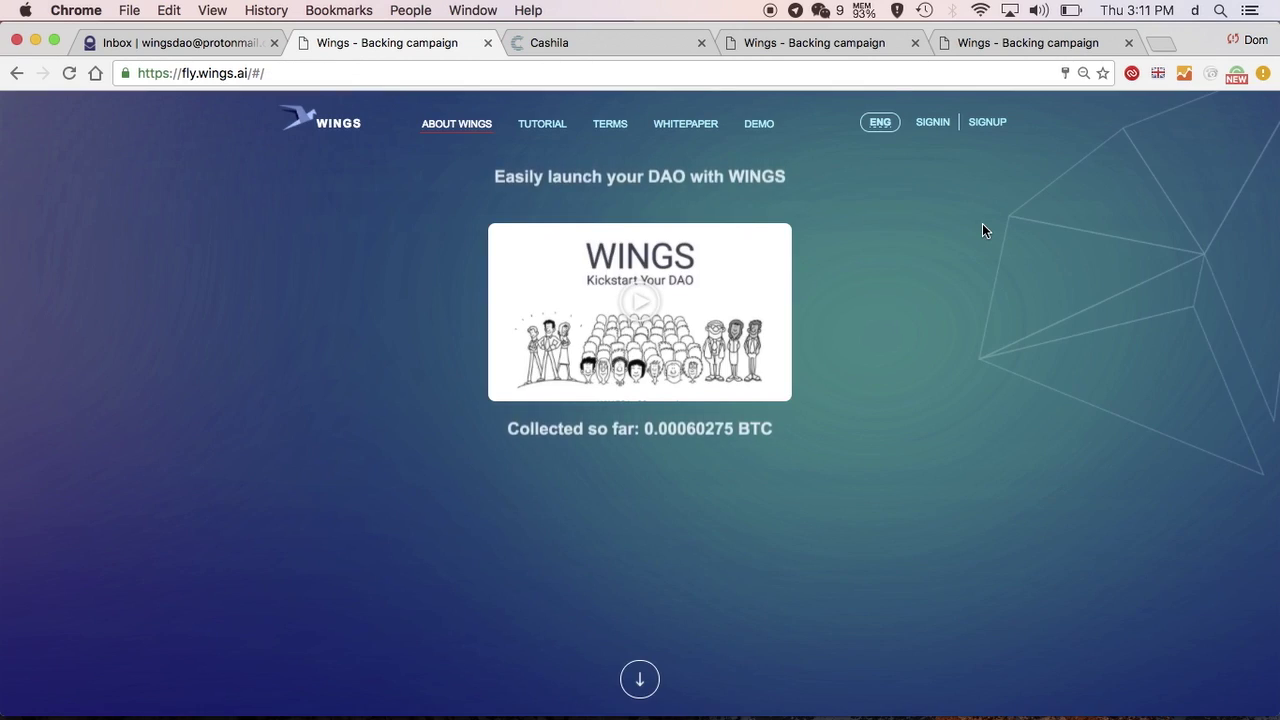
Open the sign-in form and remove the dot from the prefilled account e-mail
click(935, 123)
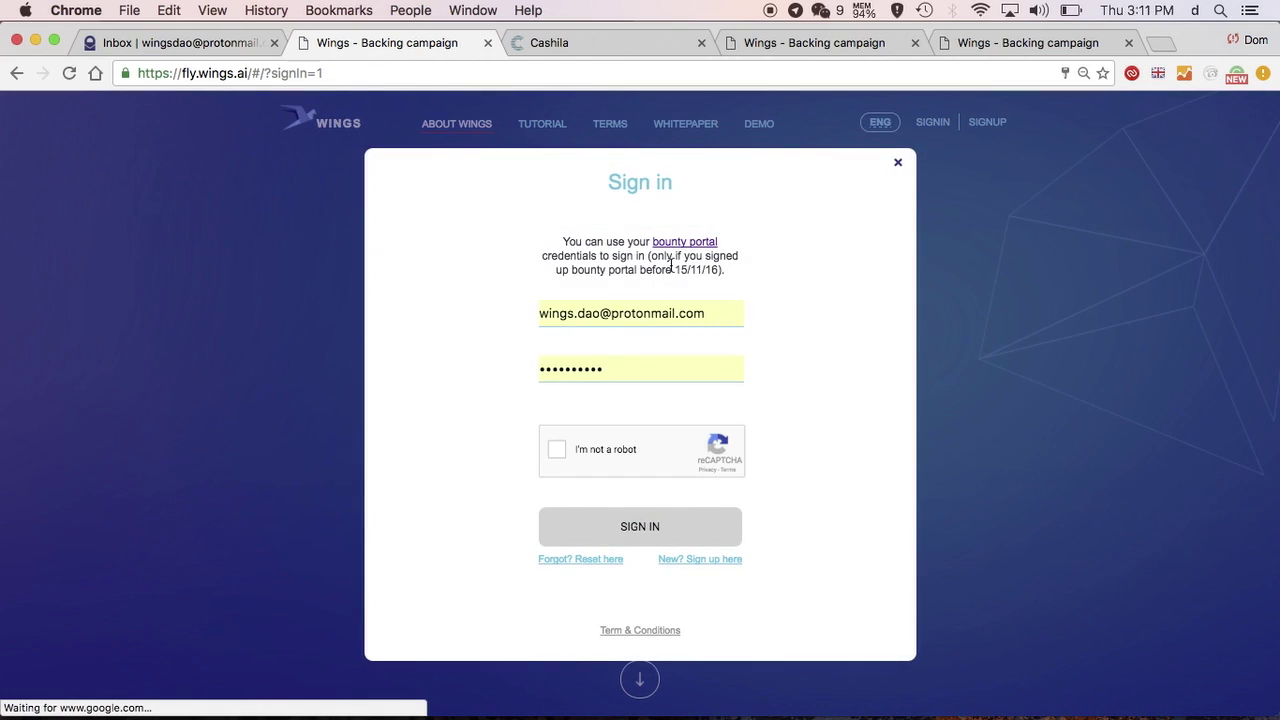
click(578, 313)
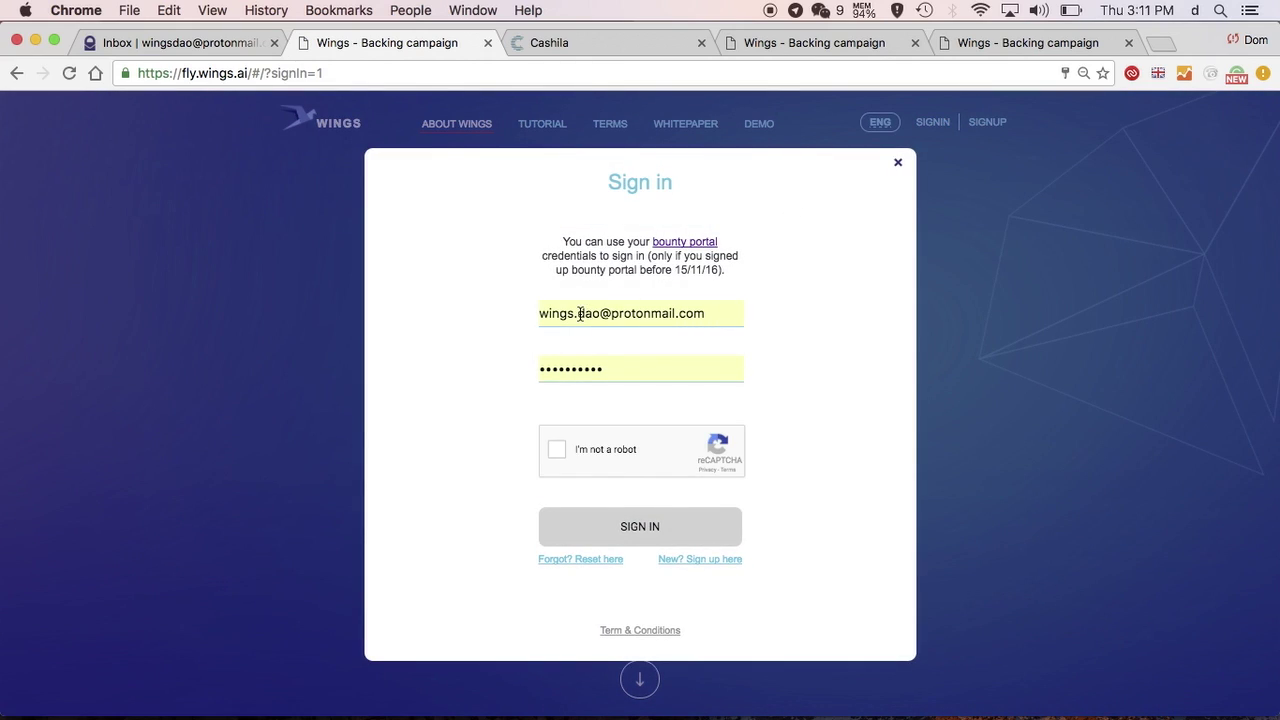
key(BackSpace)
Complete the reCAPTCHA by selecting all squares with street signs, and sign in to the account
click(557, 449)
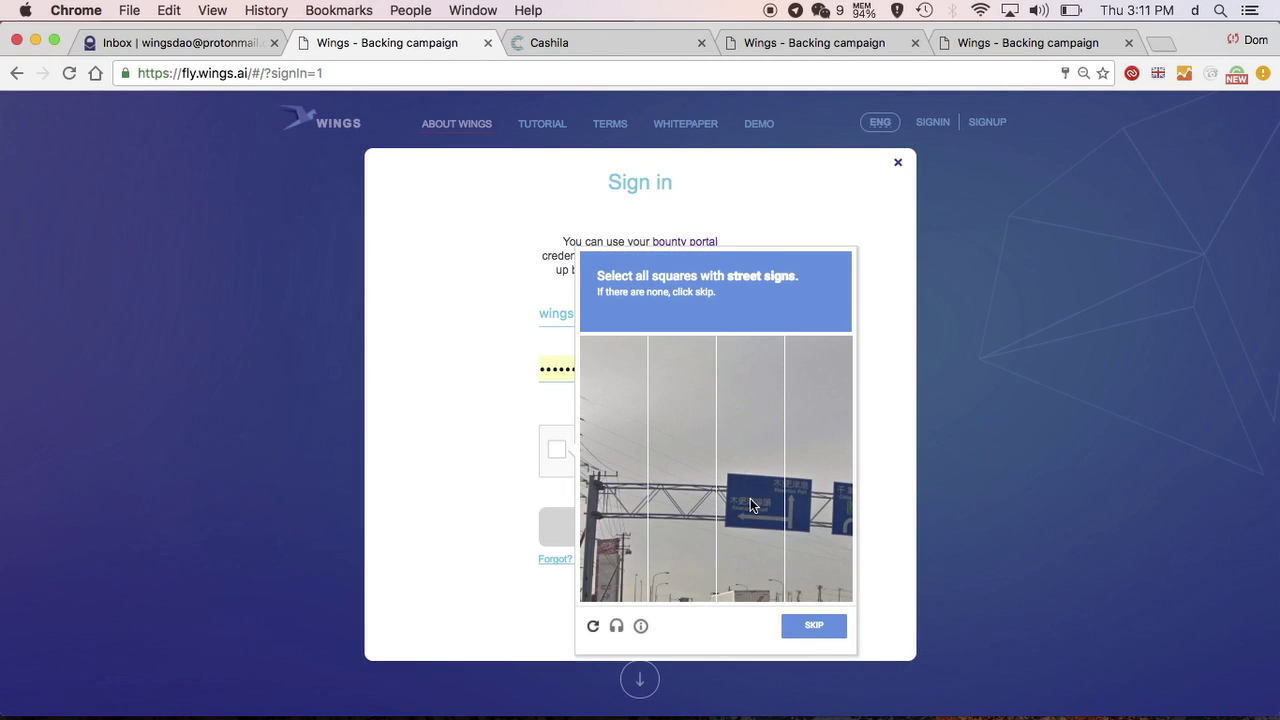
click(750, 502)
click(745, 527)
click(808, 510)
click(761, 512)
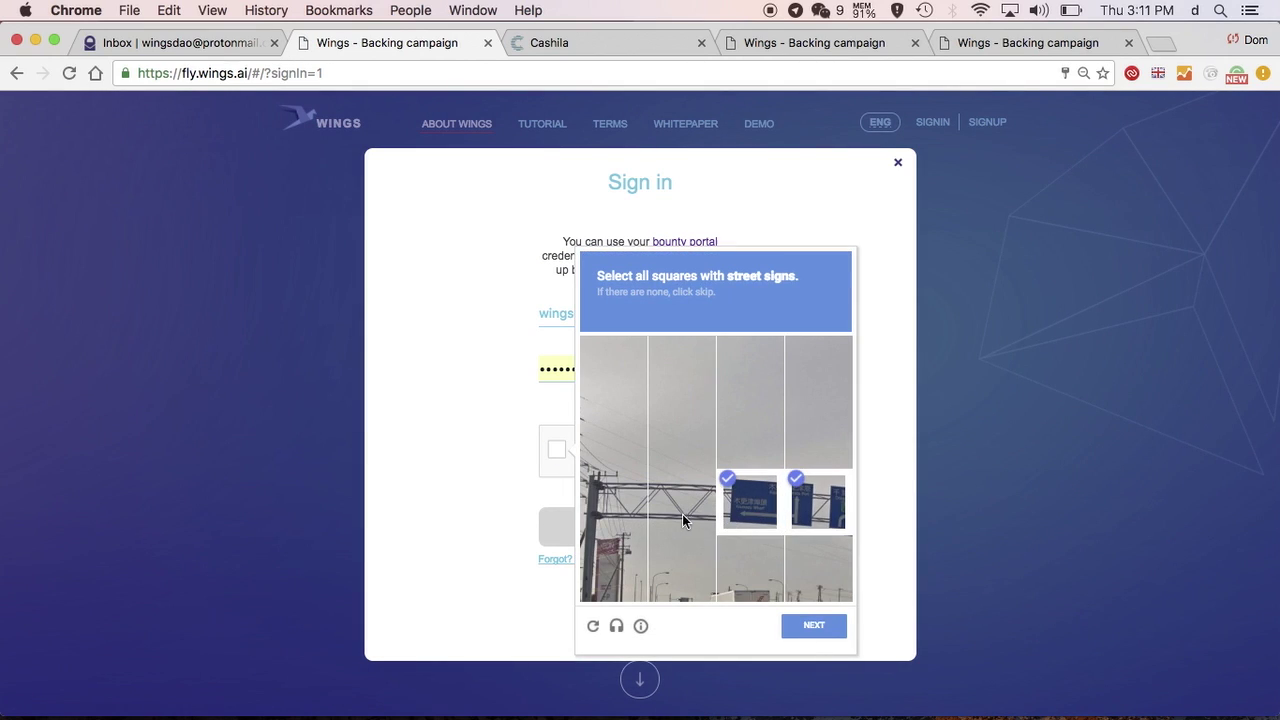
click(815, 628)
click(688, 528)
click(683, 562)
click(634, 523)
click(816, 625)
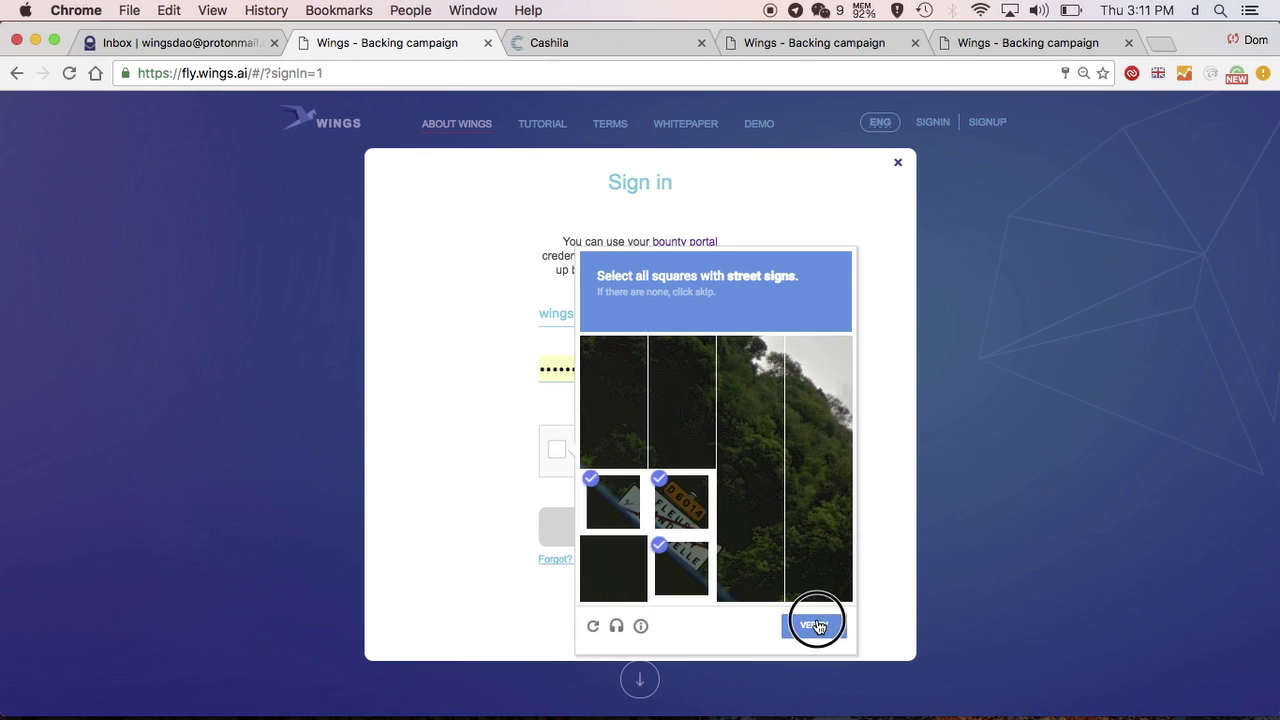
click(672, 540)
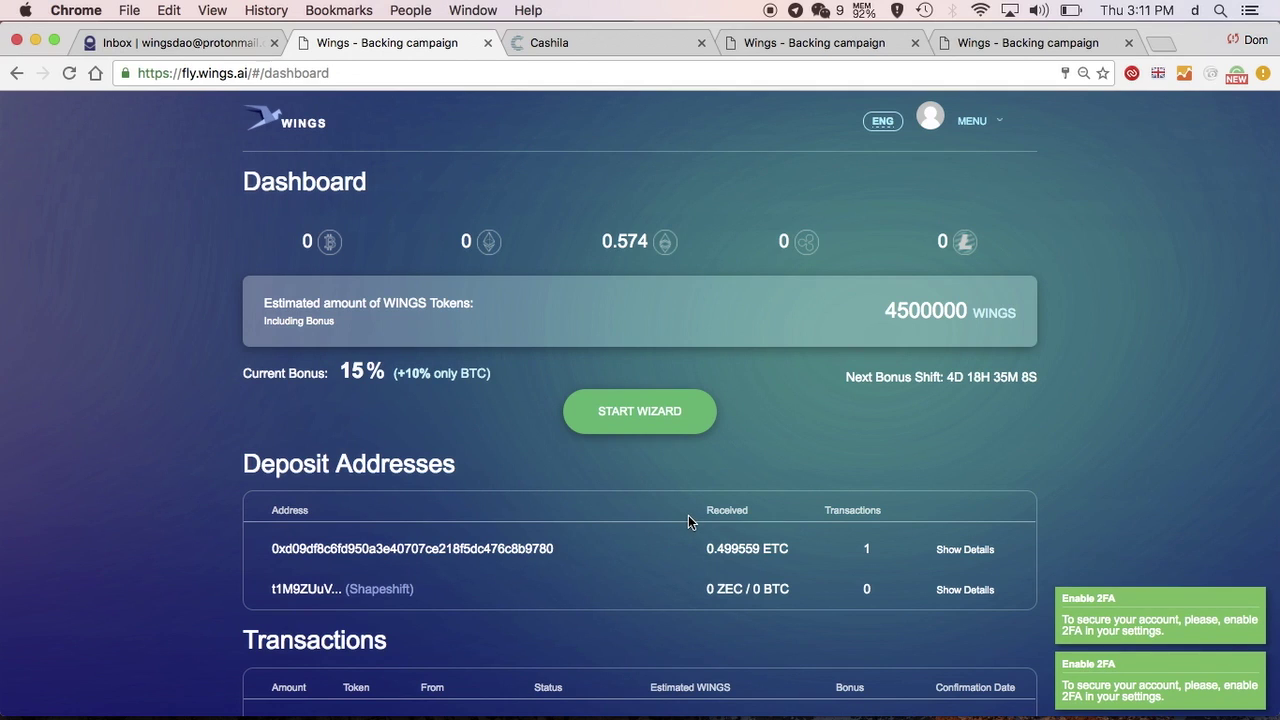
Examine the estimated WINGS, deposit addresses and transactions on the dashboard, including the transaction's bonus and confirmation date
scroll(688, 515, down, 1)
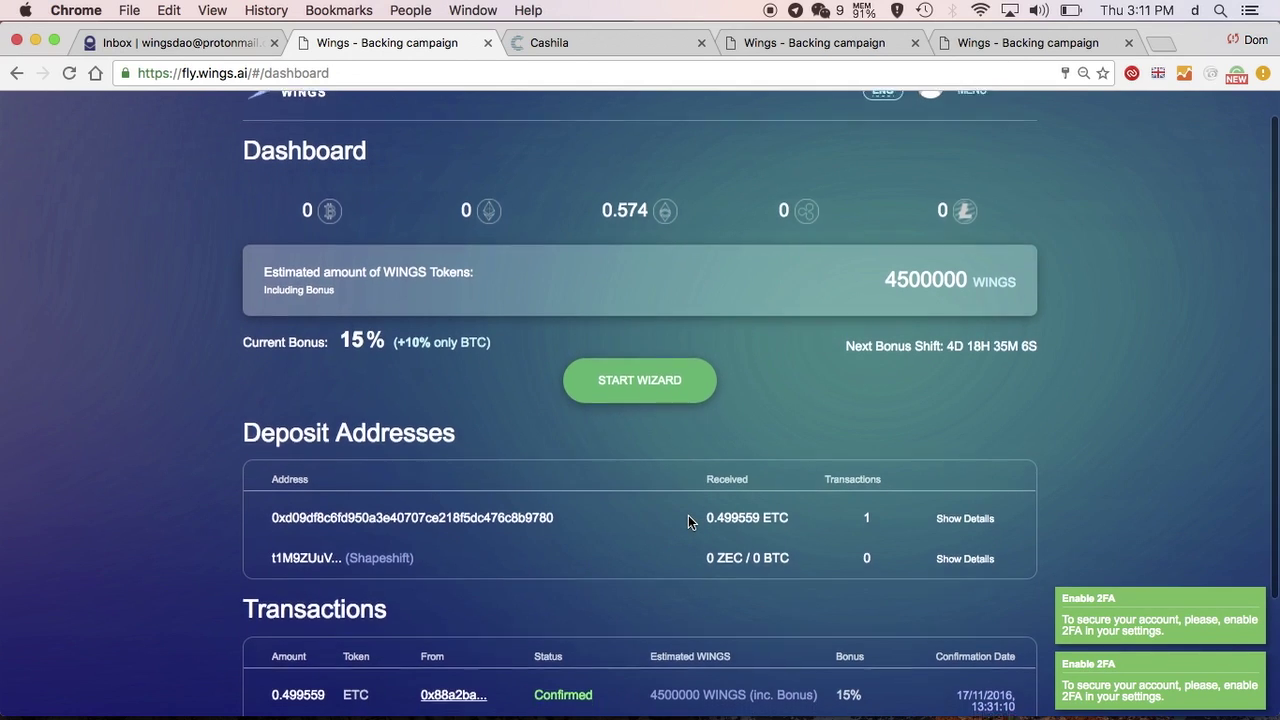
scroll(688, 518, down, 3)
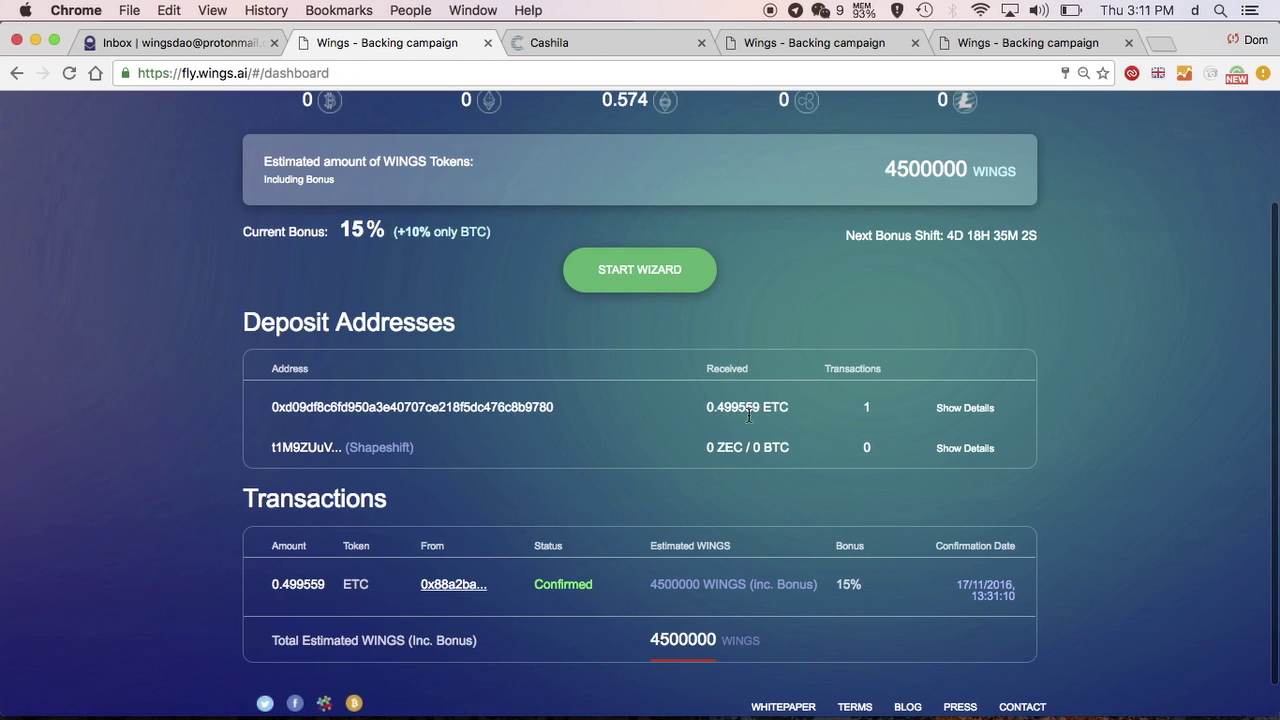
scroll(649, 213, up, 3)
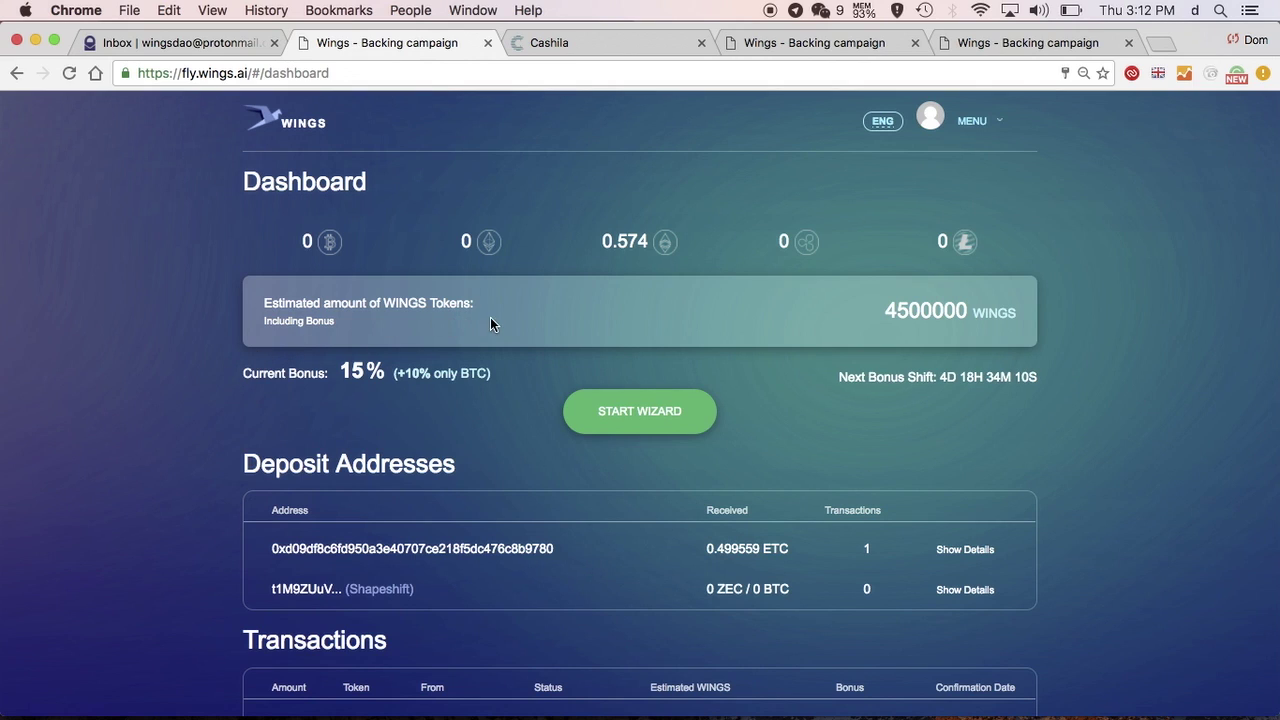
scroll(494, 318, down, 3)
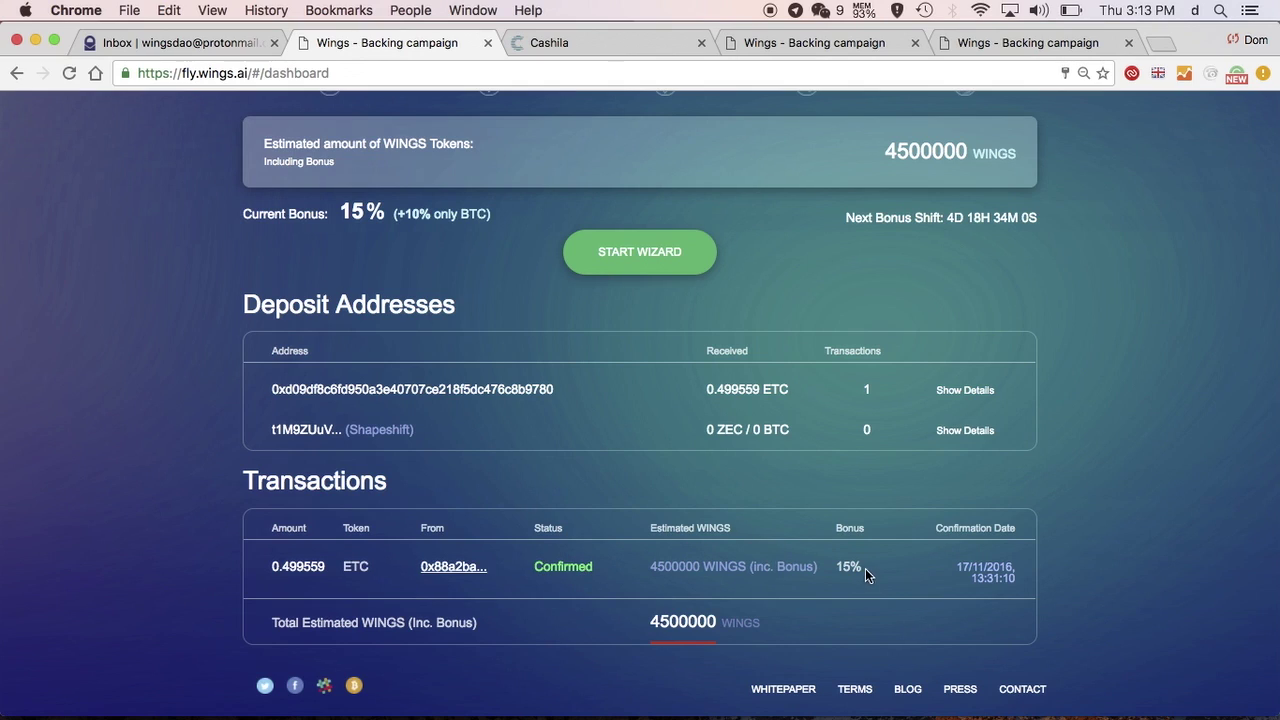
drag(955, 566, 1016, 572)
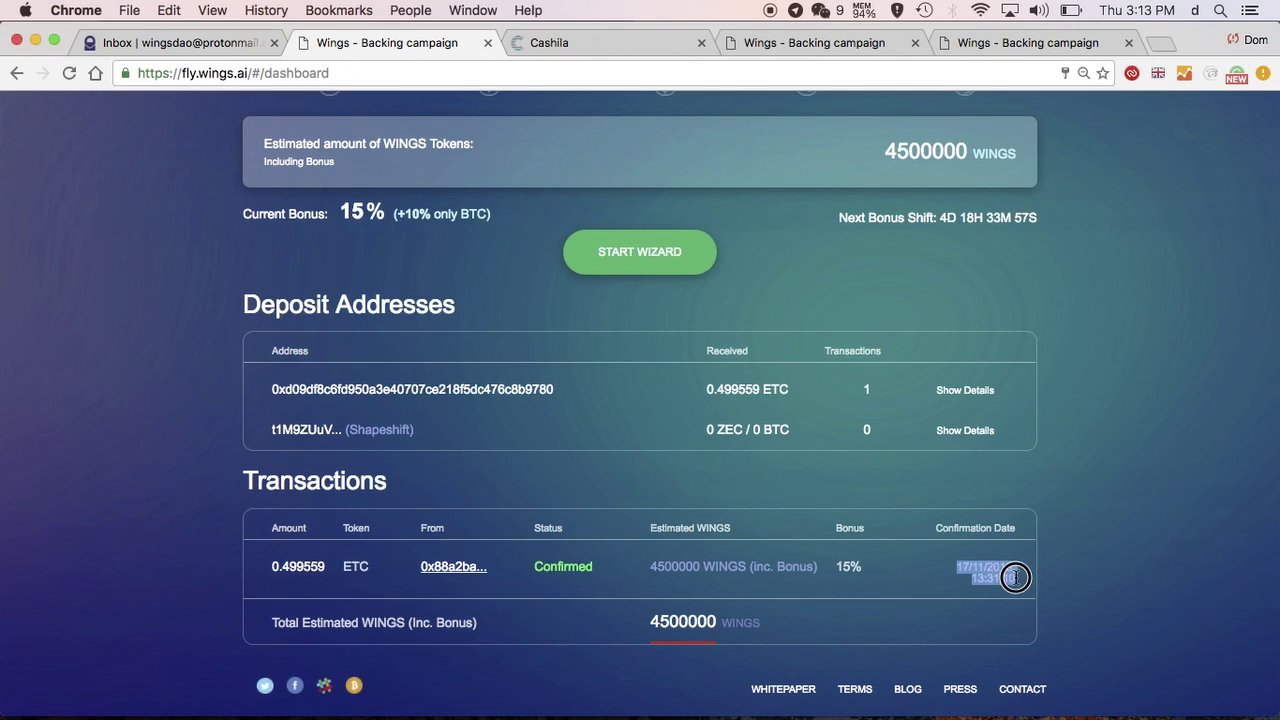
double_click(841, 566)
triple_click(841, 566)
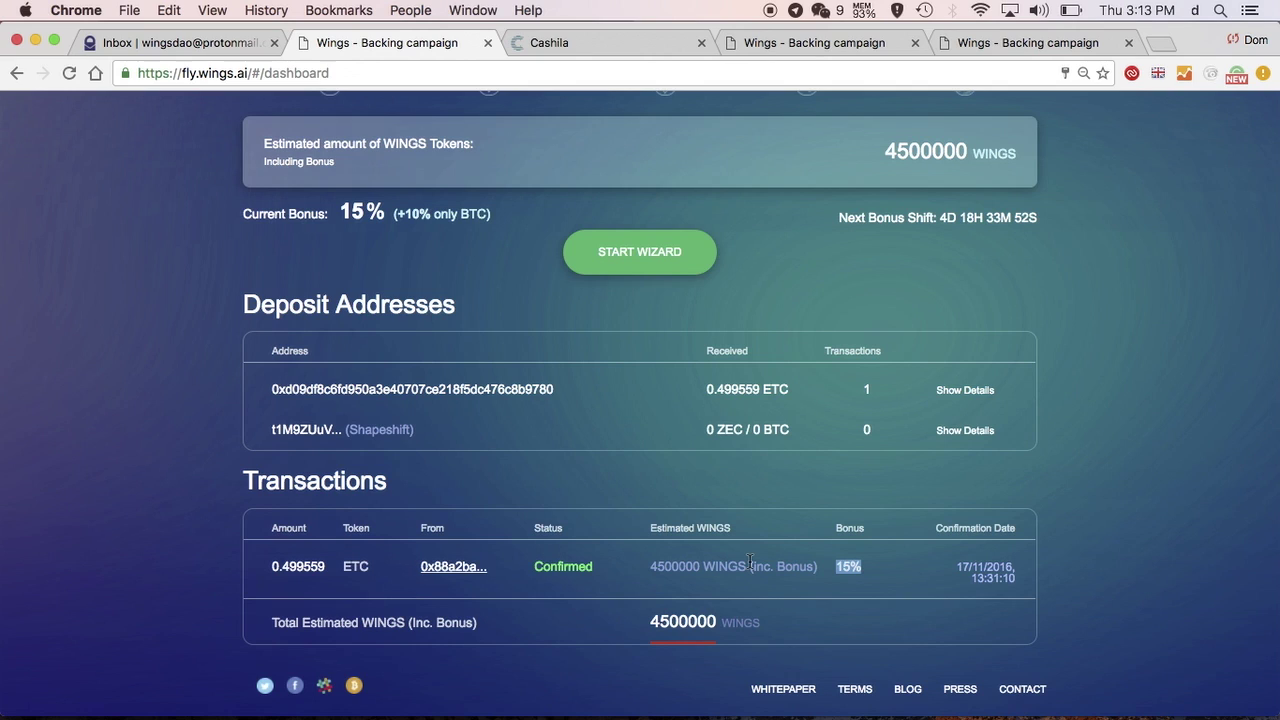
scroll(750, 562, up, 1)
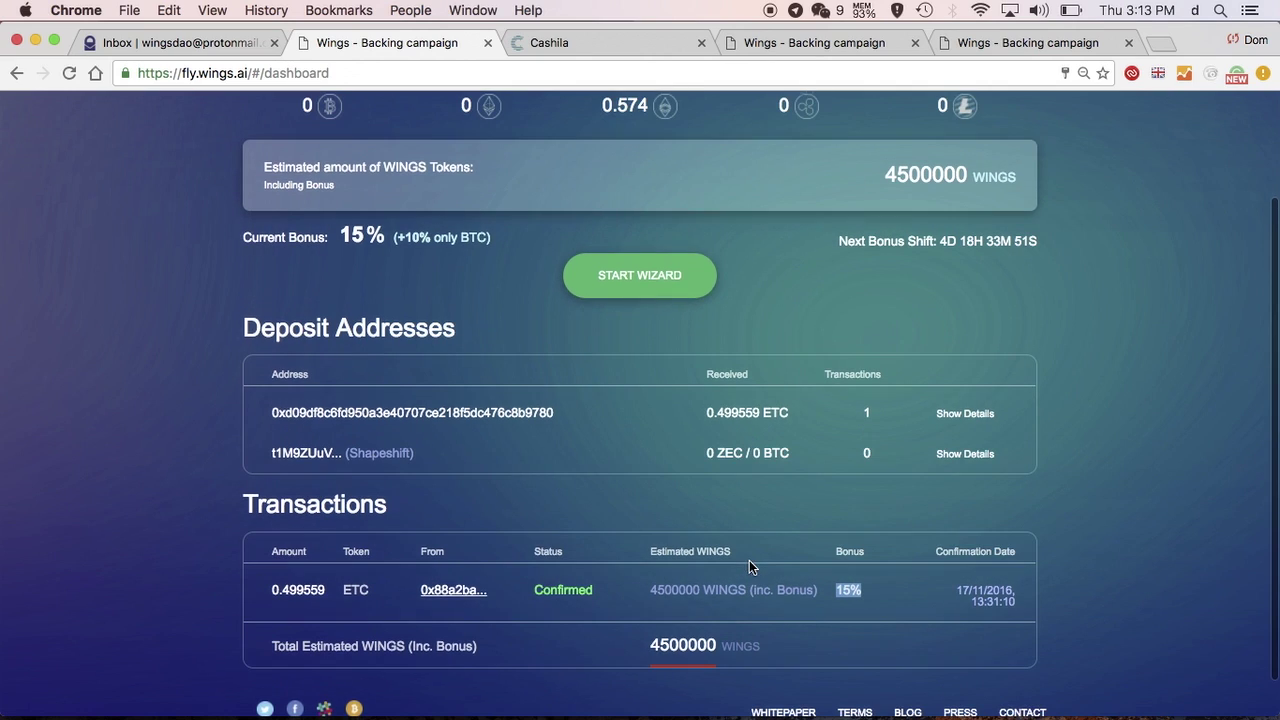
Start the deposit wizard, choose ShapeShift as the payment option, and select XMR as the currency to exchange
click(646, 289)
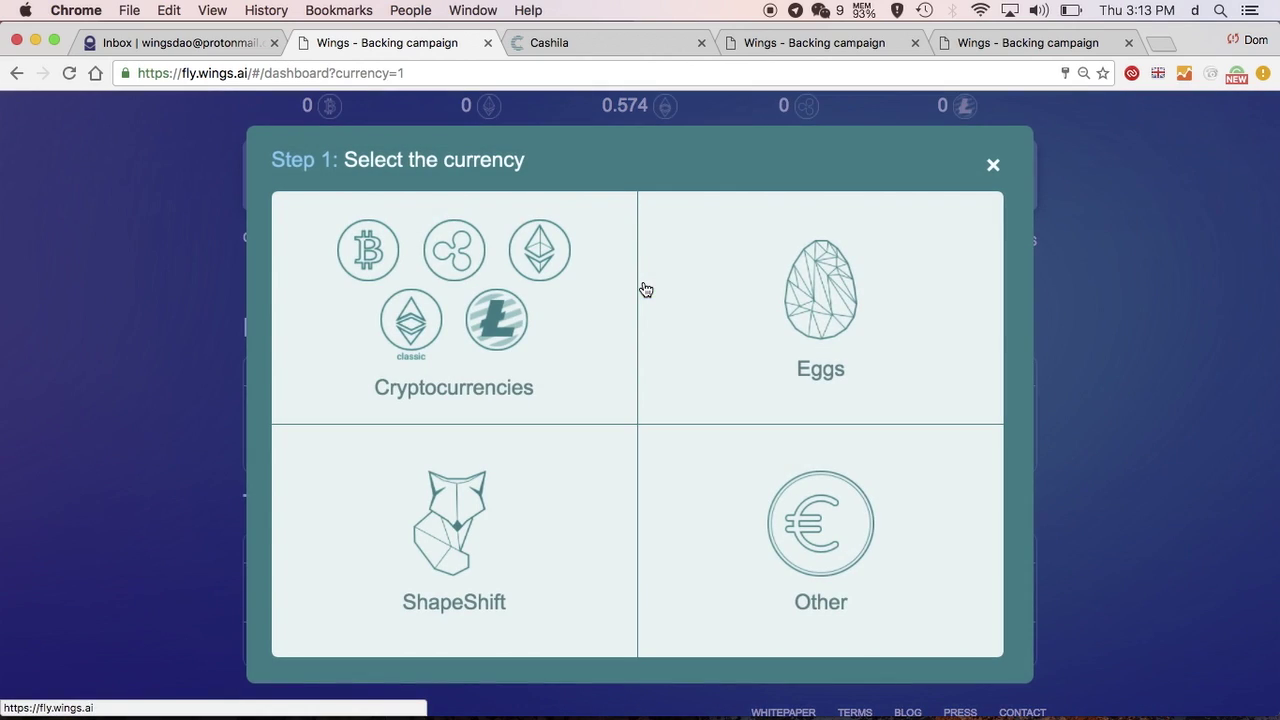
click(457, 510)
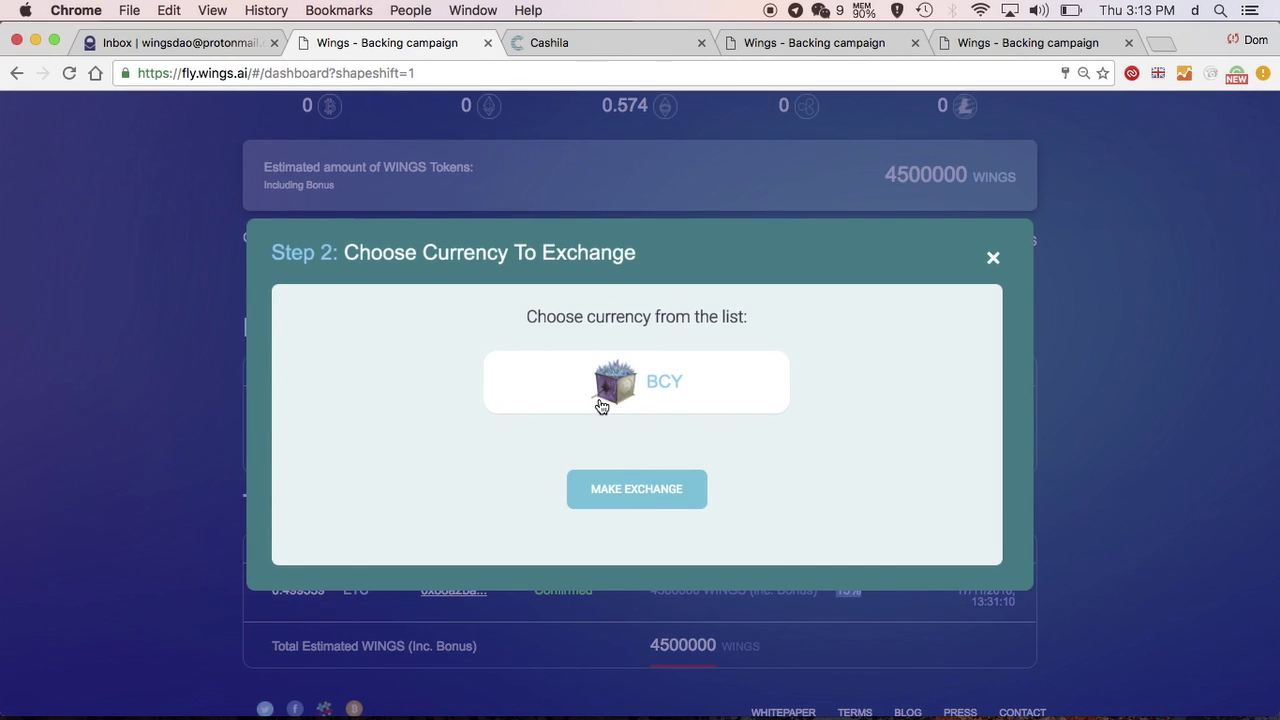
click(651, 392)
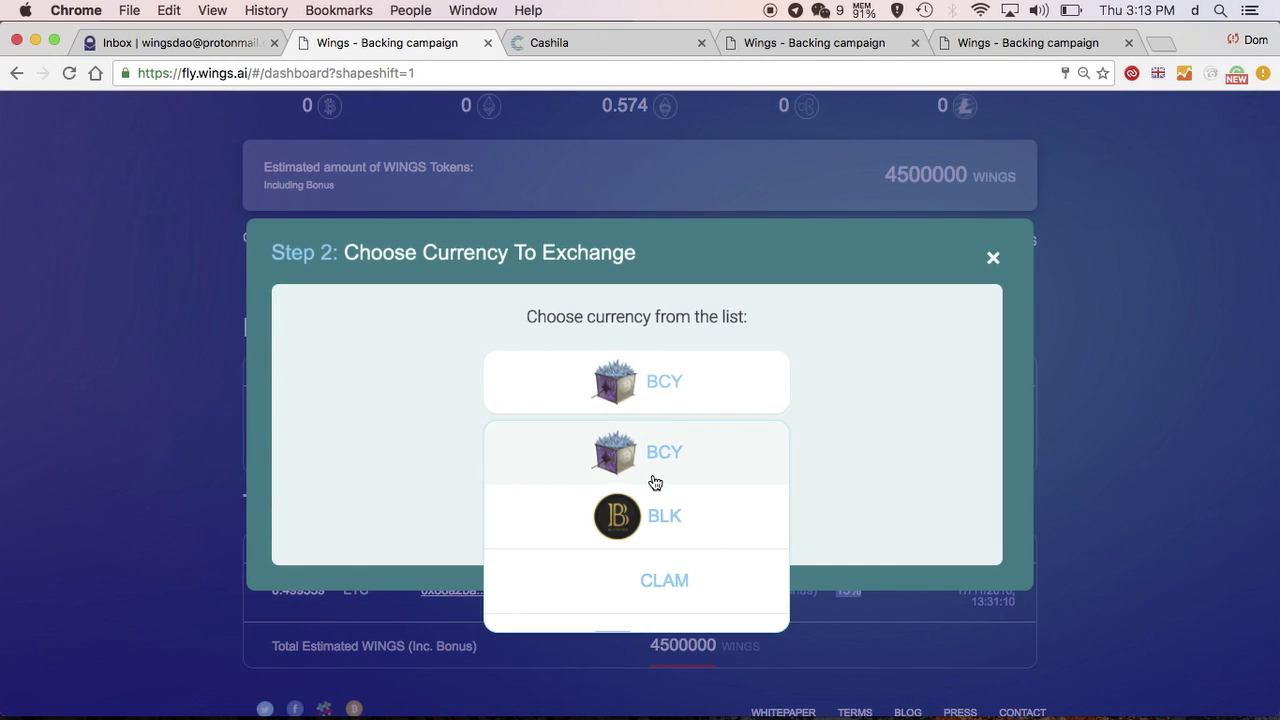
scroll(655, 483, down, 1)
scroll(655, 483, down, 1)
scroll(675, 475, down, 1)
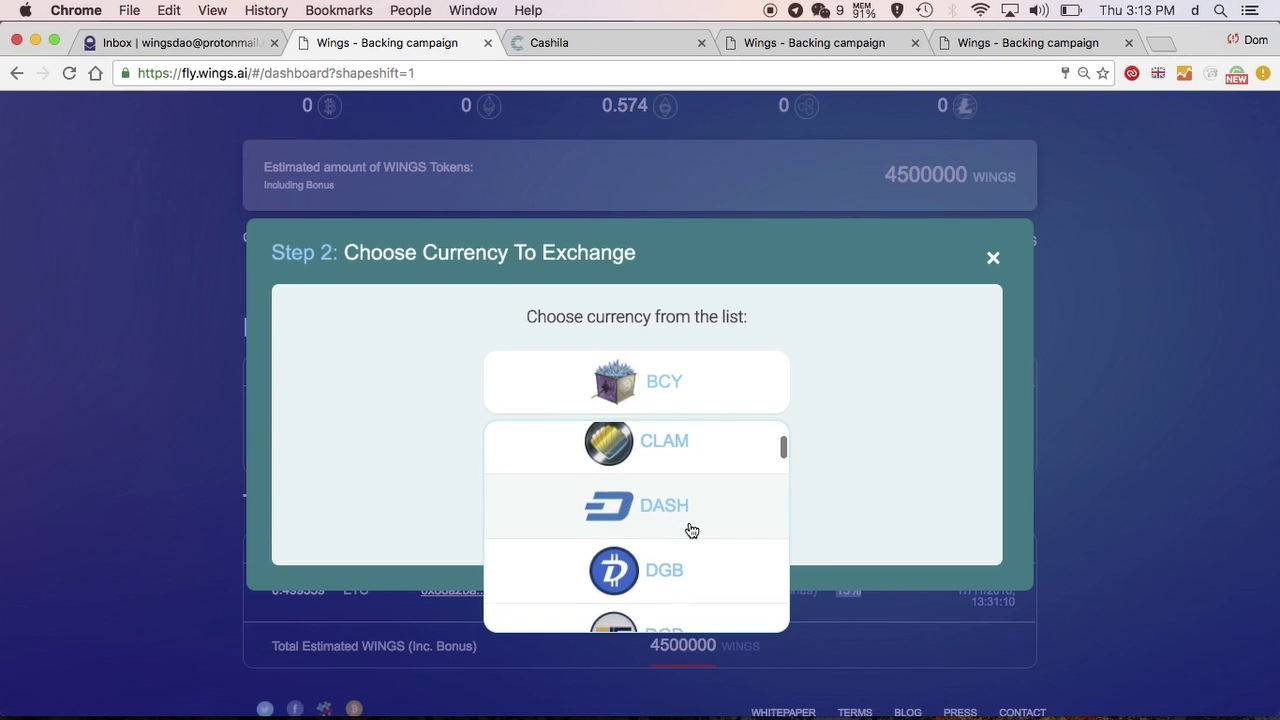
scroll(686, 529, down, 1)
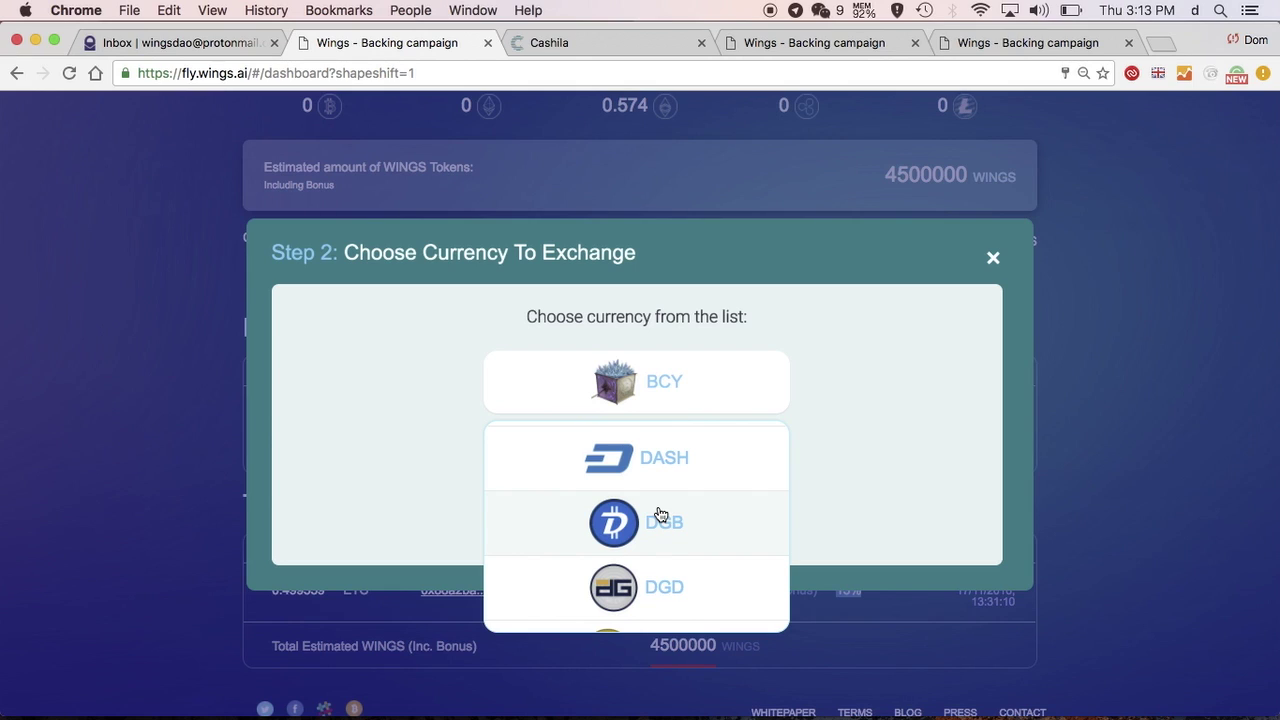
scroll(660, 515, down, 10)
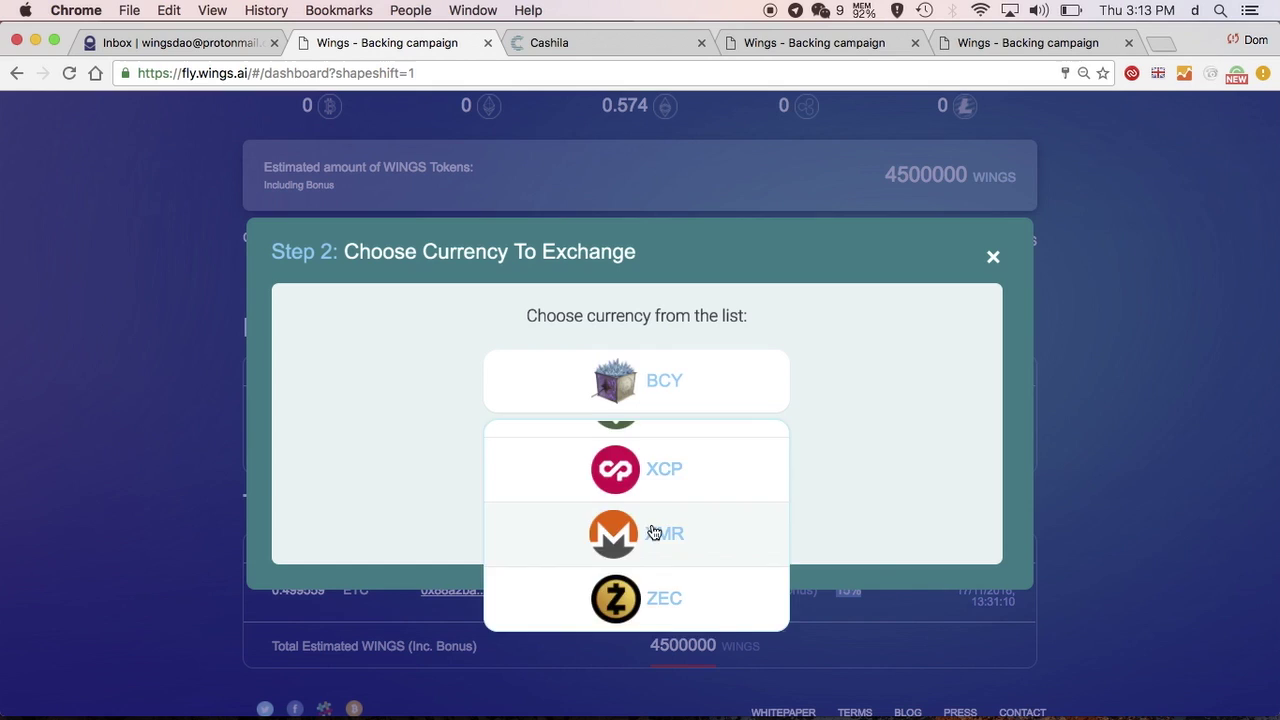
click(655, 525)
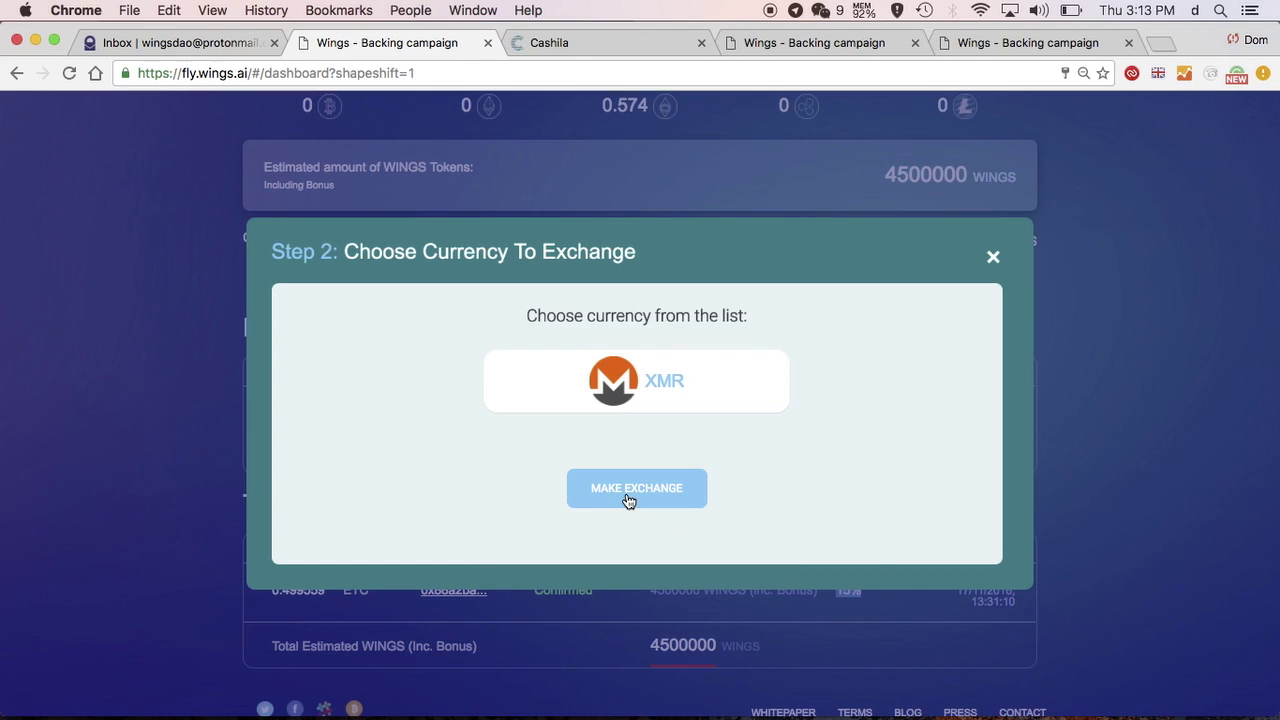
Make the exchange to generate a unique XMR deposit address, and finish the wizard to return to the dashboard
click(628, 497)
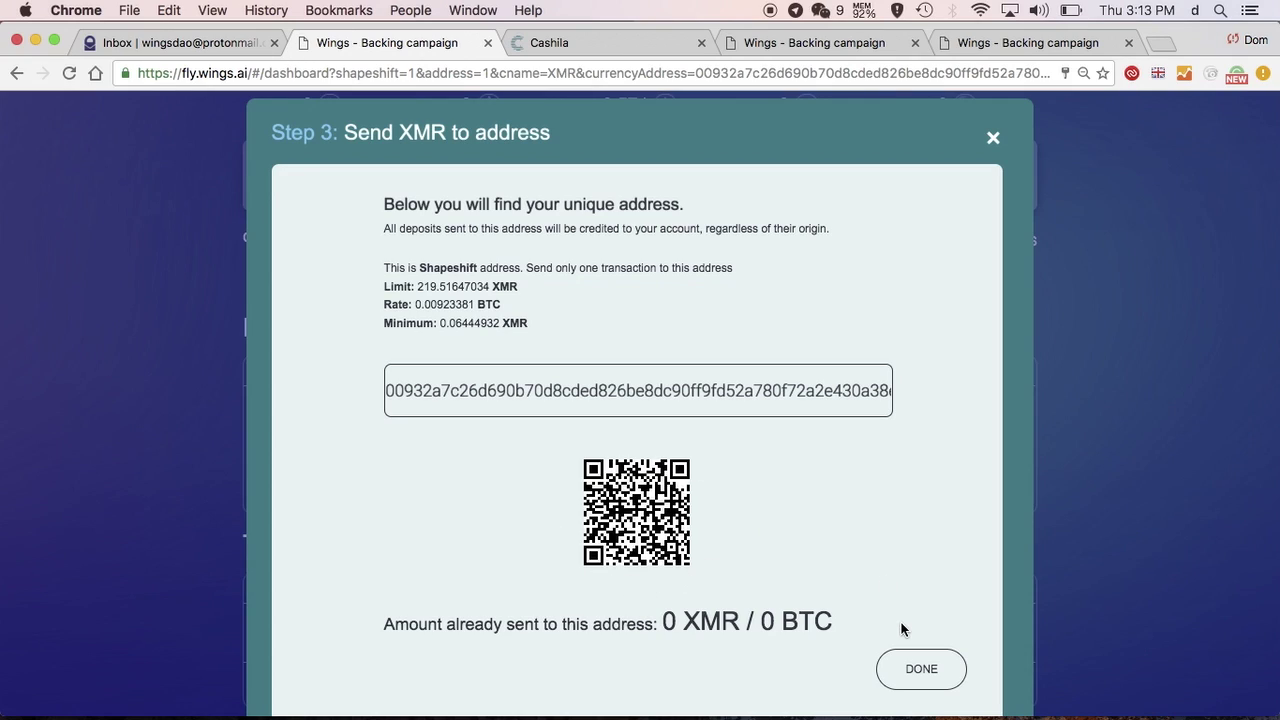
click(916, 679)
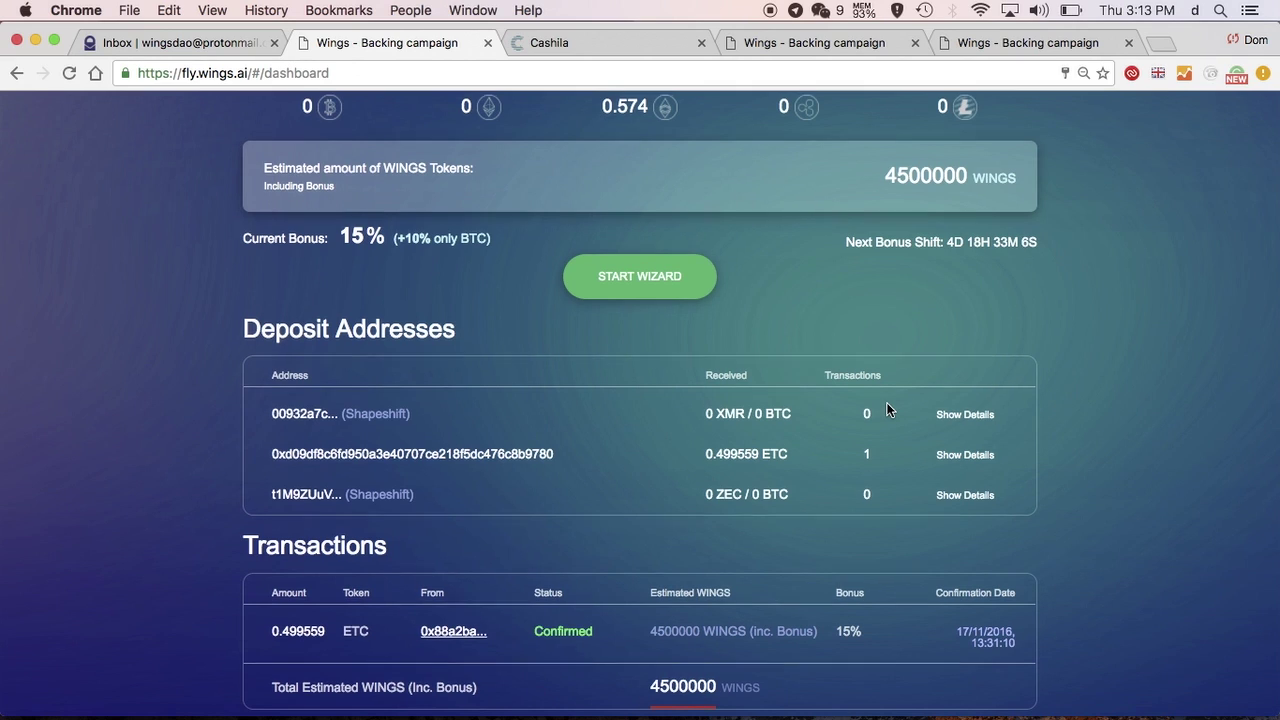
scroll(886, 409, up, 2)
scroll(886, 409, up, 1)
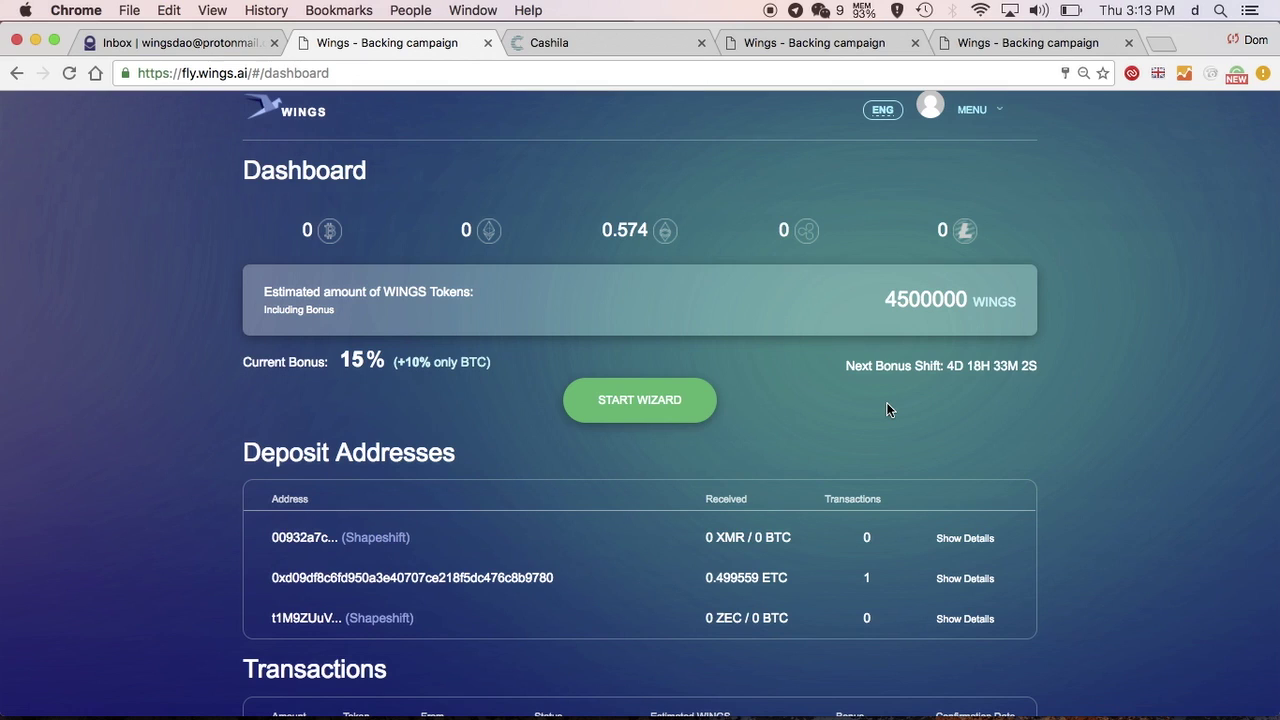
Load wings.ai in the browser page that shows the Wings campaign home page
click(791, 45)
click(757, 74)
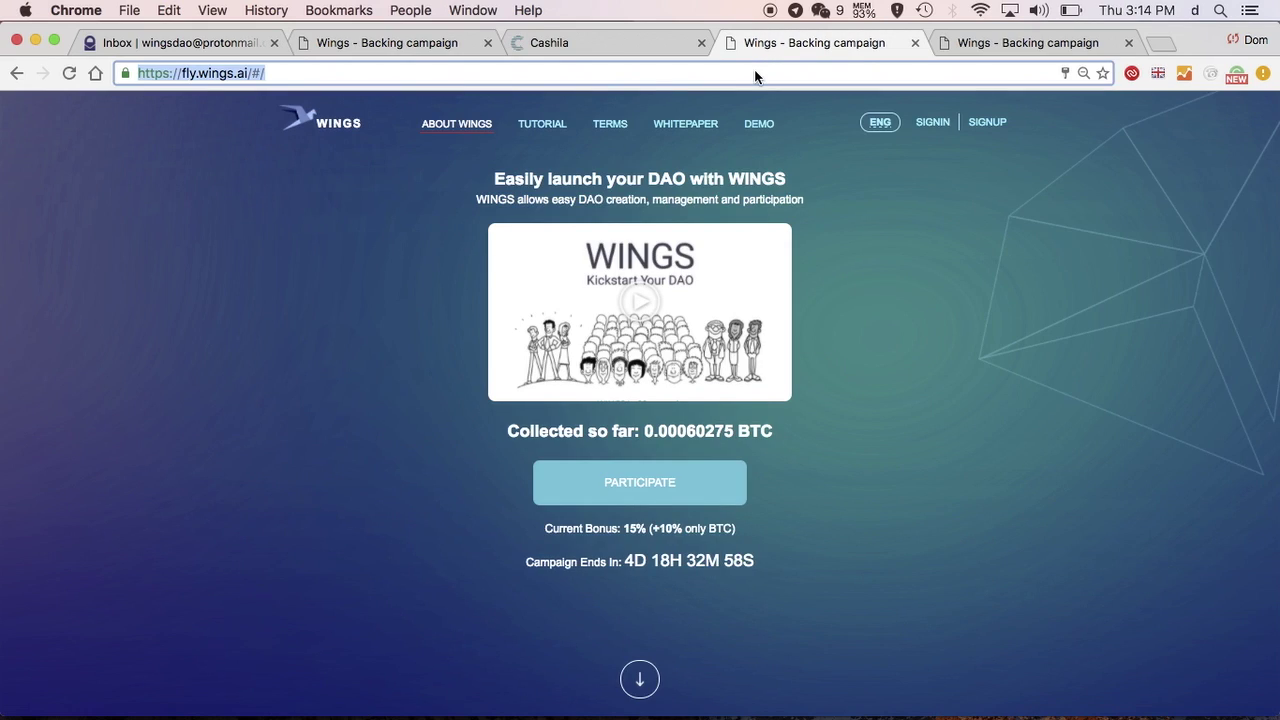
text(wings.ai)
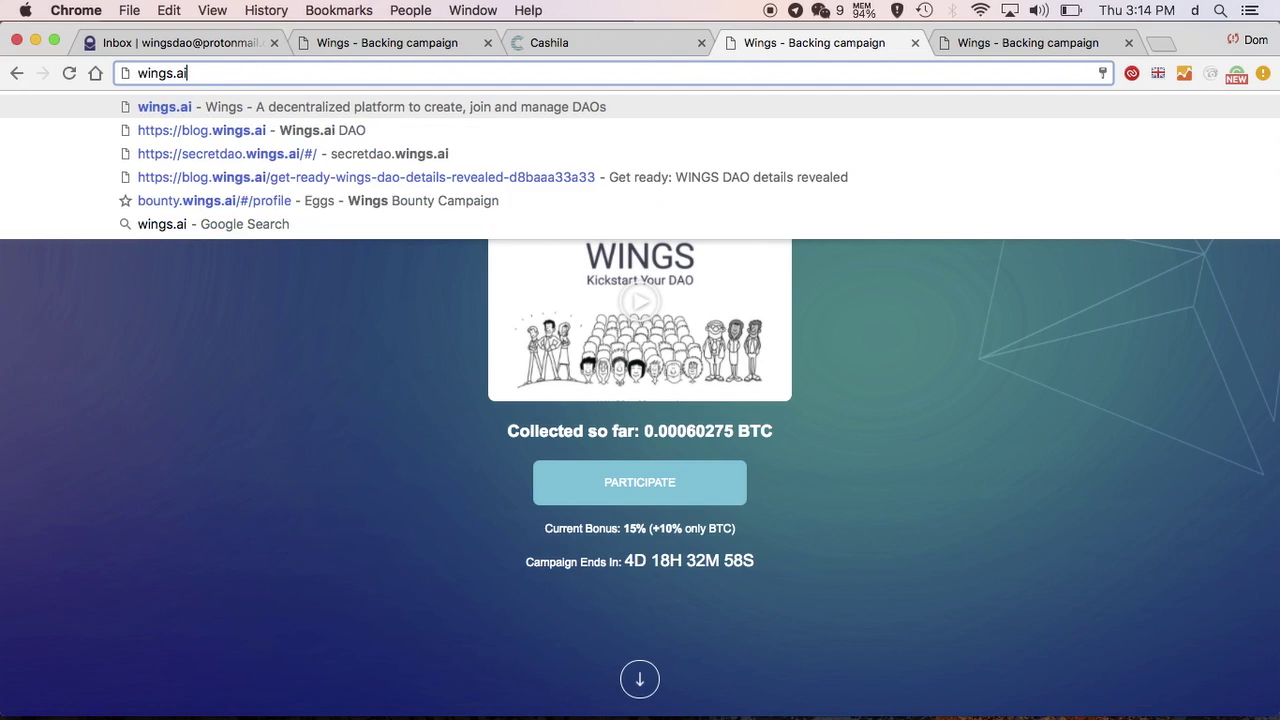
key(Return)
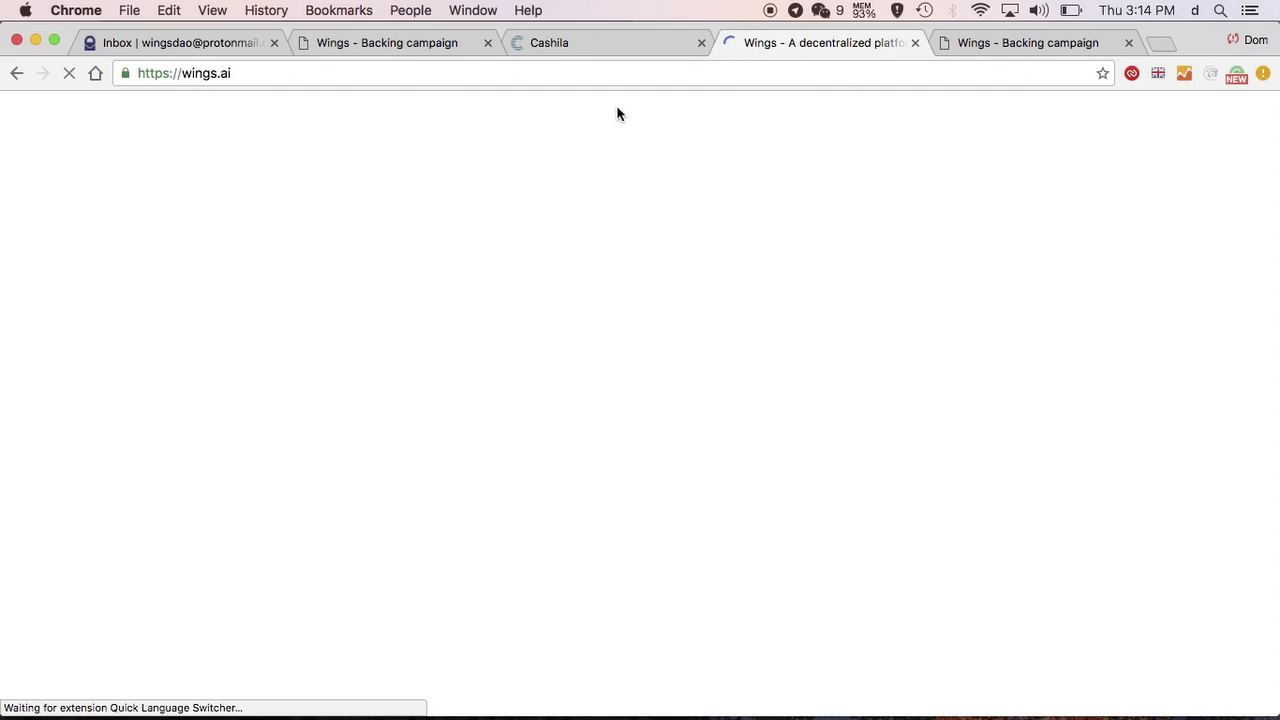
Return to the dashboard and review its deposit addresses and transactions
click(392, 49)
scroll(363, 465, down, 1)
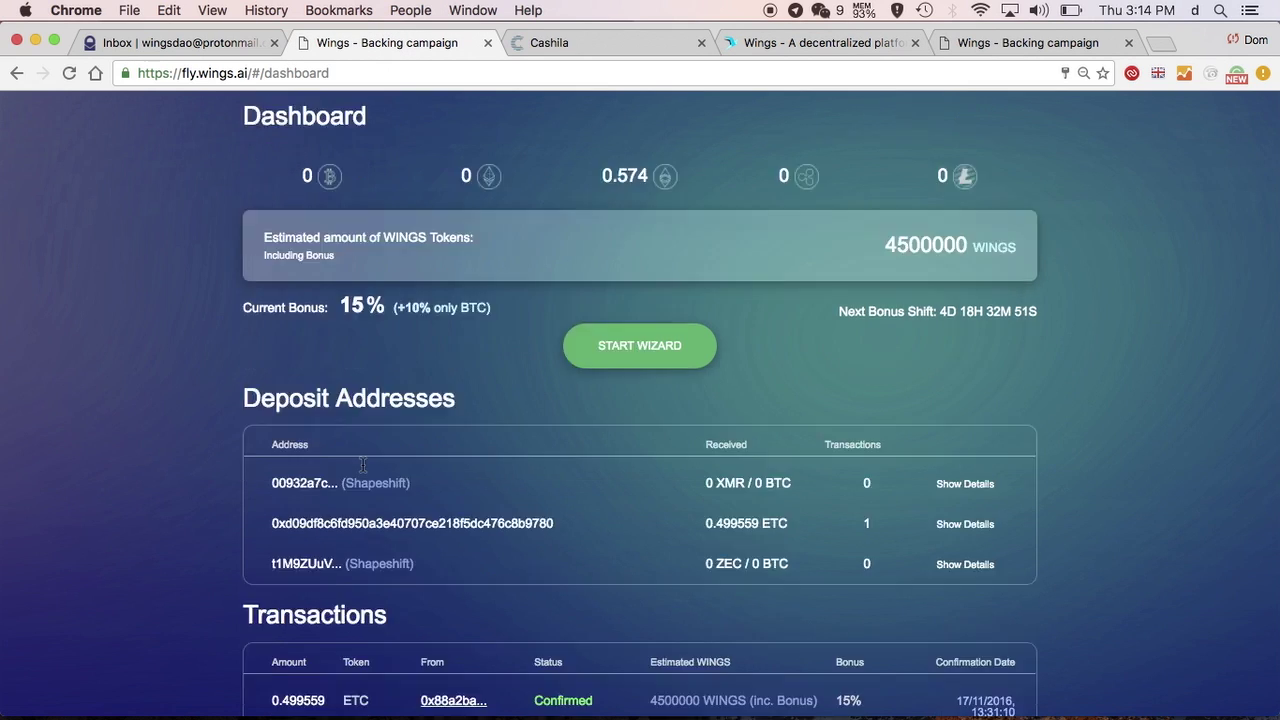
scroll(363, 465, down, 3)
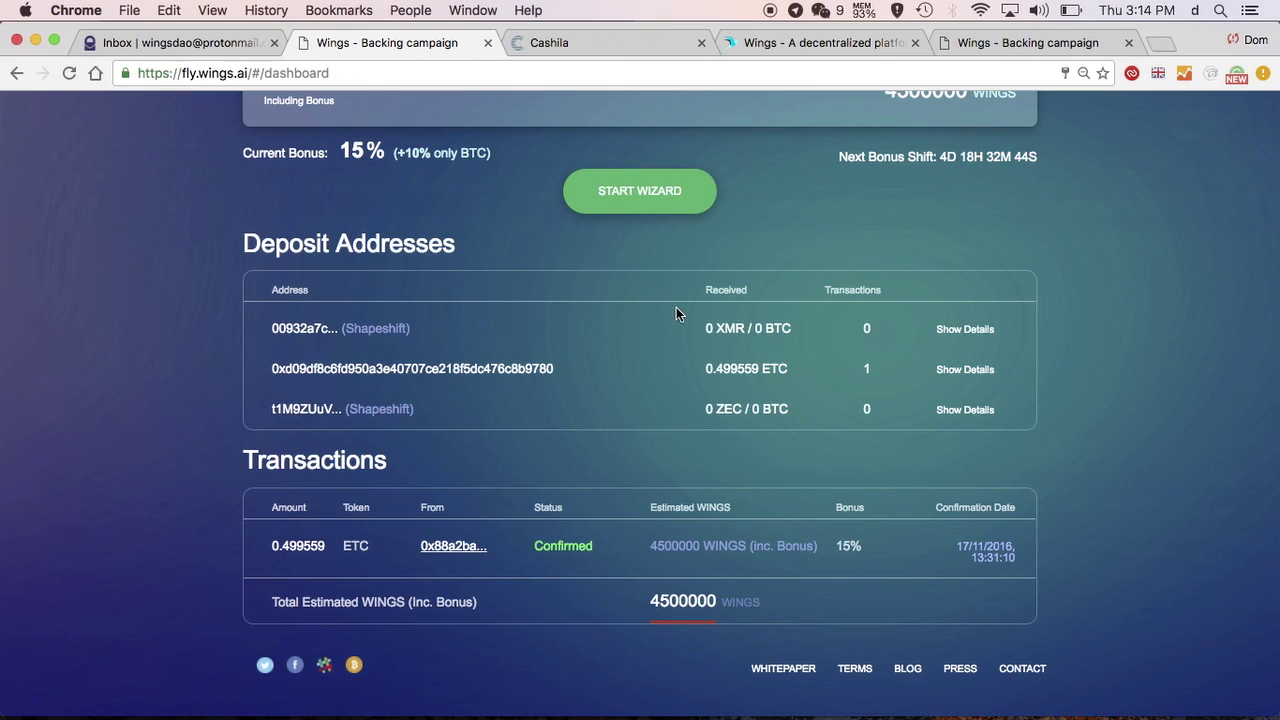
Go back to the wings.ai home page, view the Wings support message form, and minimize it
click(792, 49)
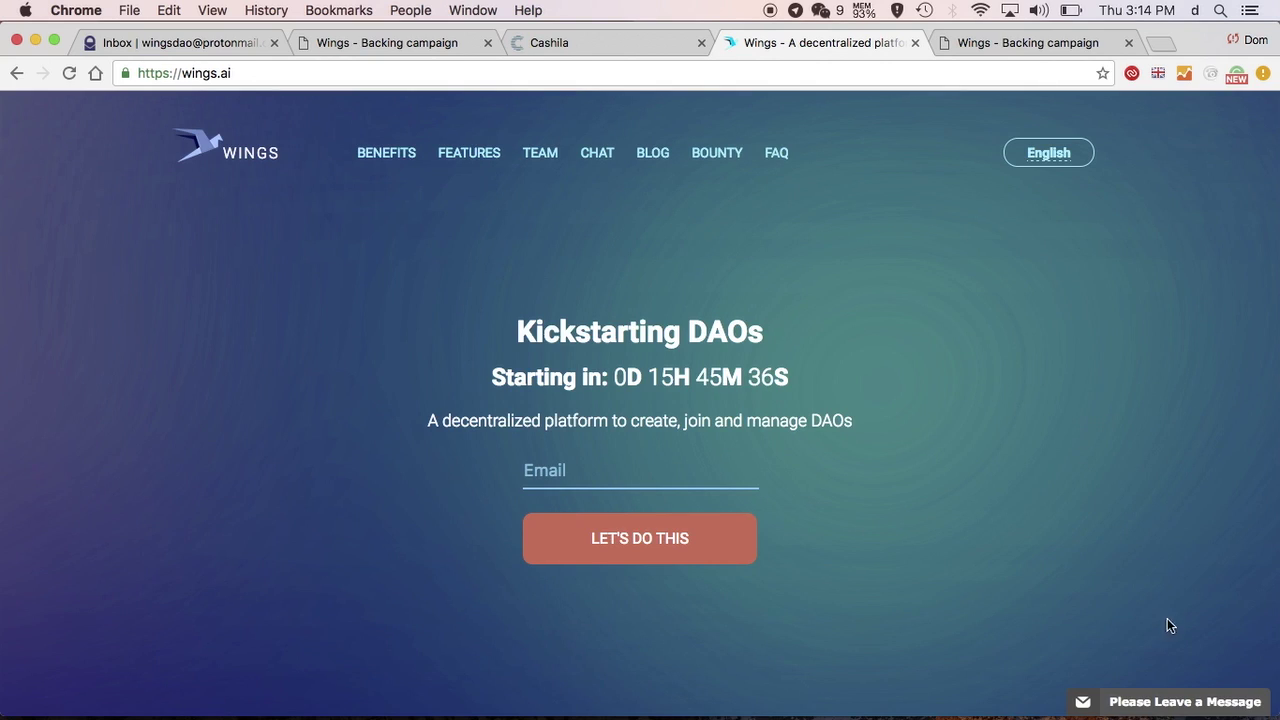
click(1134, 702)
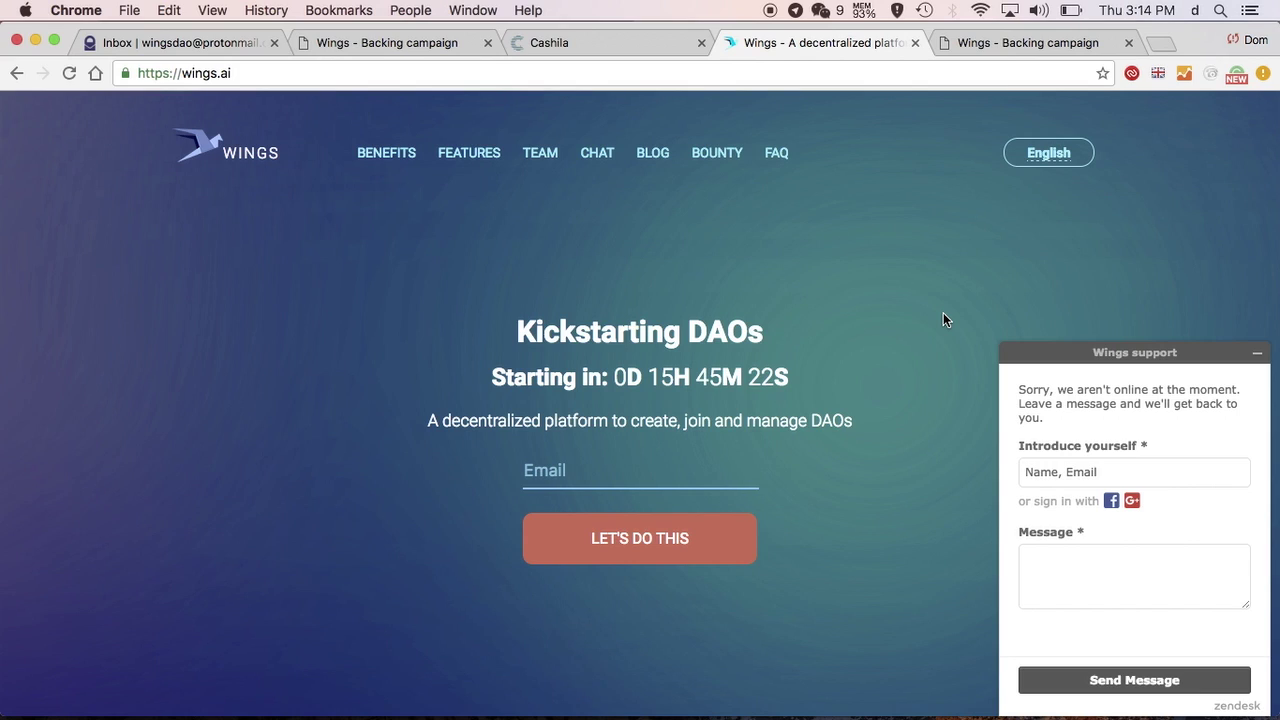
click(1258, 352)
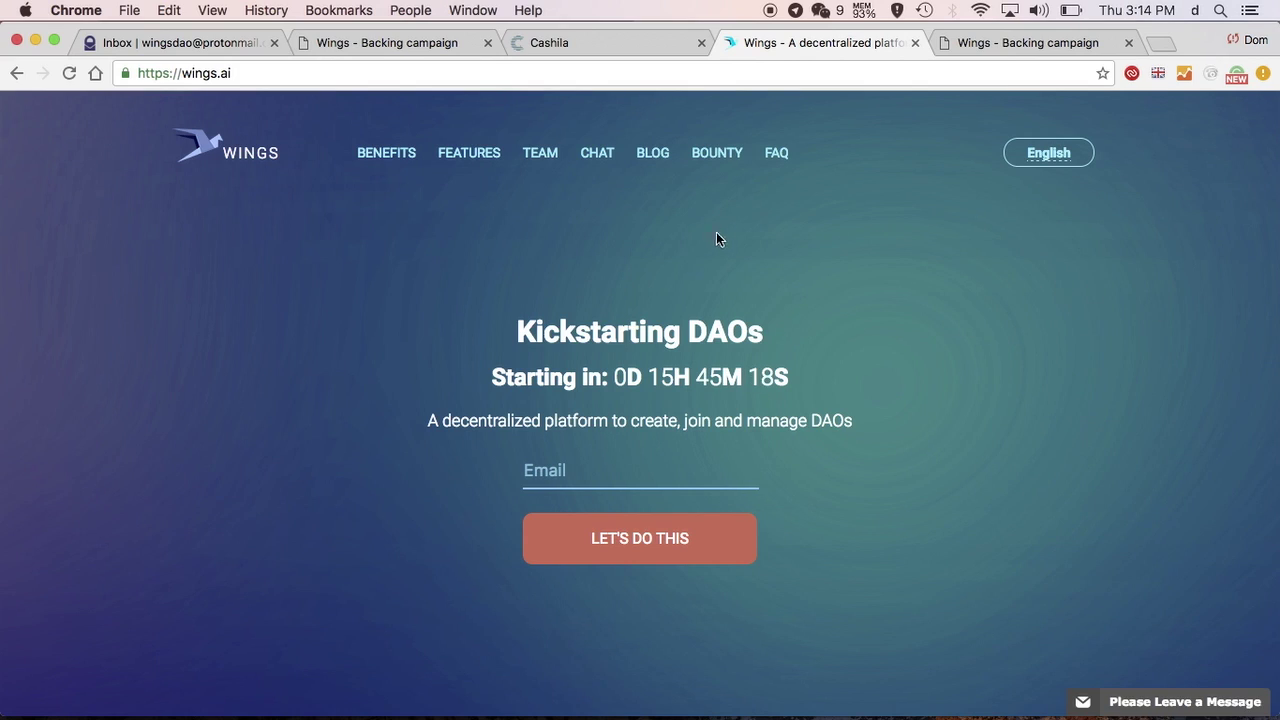